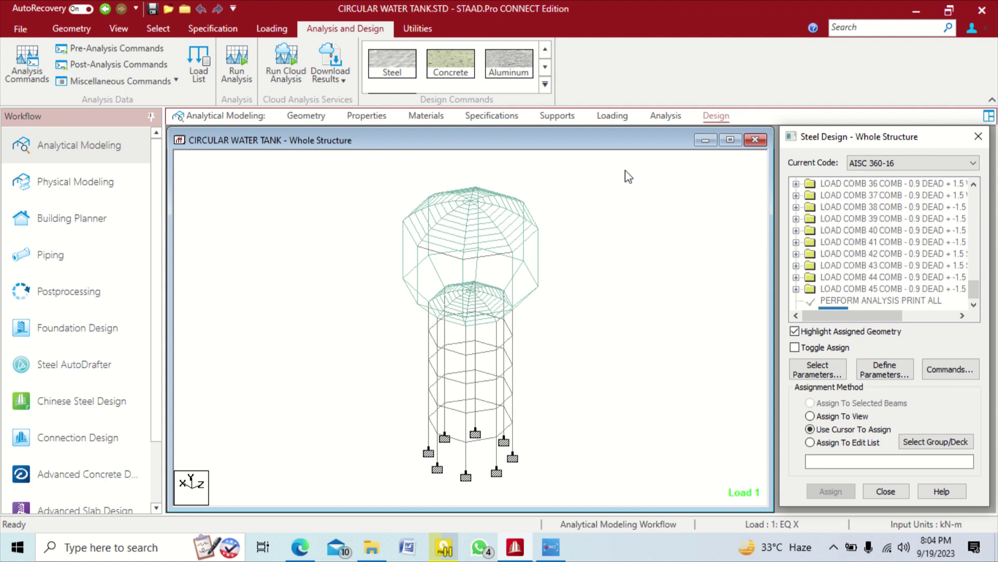
# Switch to the Postprocessing workflow to show the water tank's displacement results
pyautogui.click(595, 216)
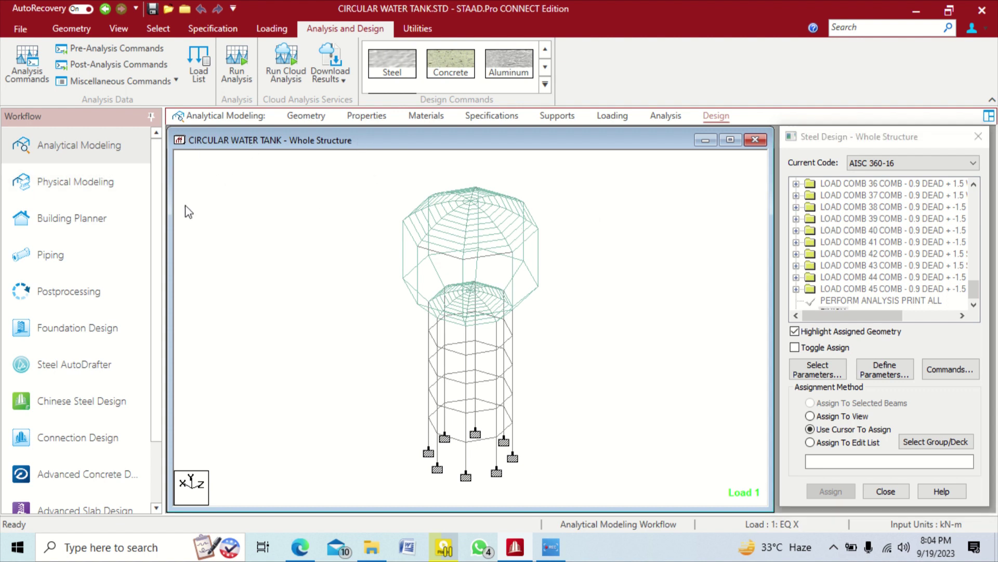
pyautogui.click(98, 301)
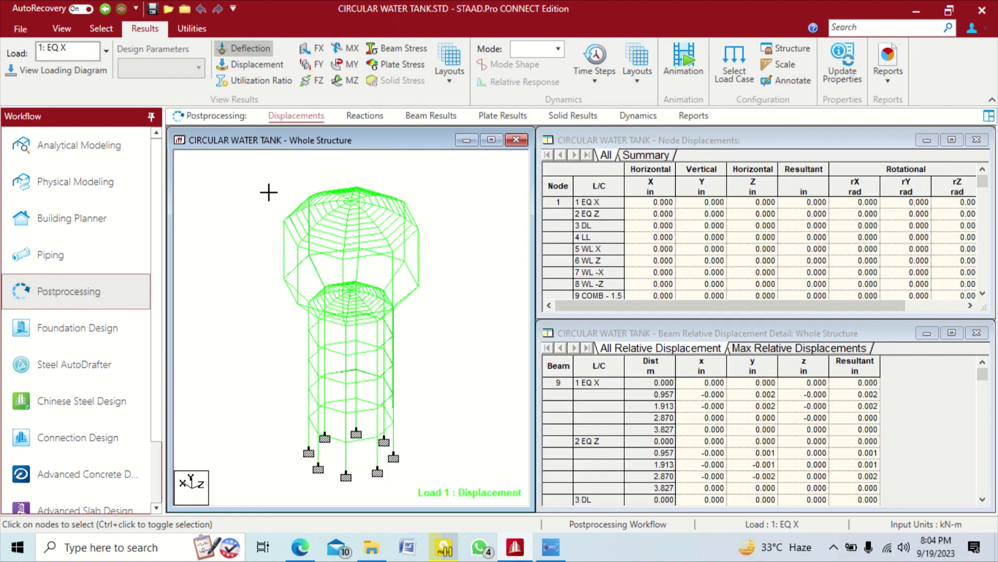
pyautogui.moveTo(256, 183); pyautogui.dragTo(423, 468)
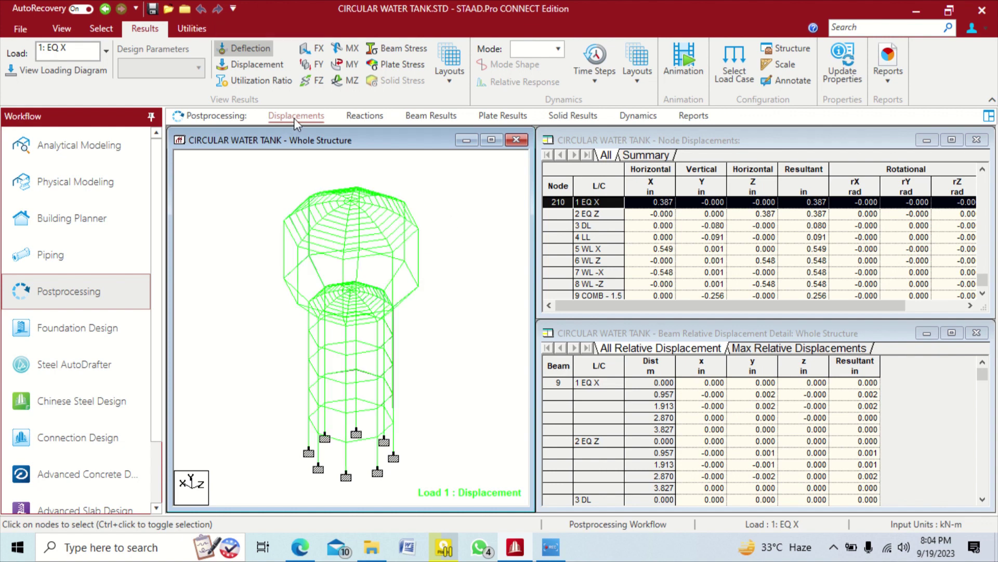
# Select node 209's EQ X entry in the node displacement results and inspect the node's location on the top dome
pyautogui.scroll(5, 598, 216)
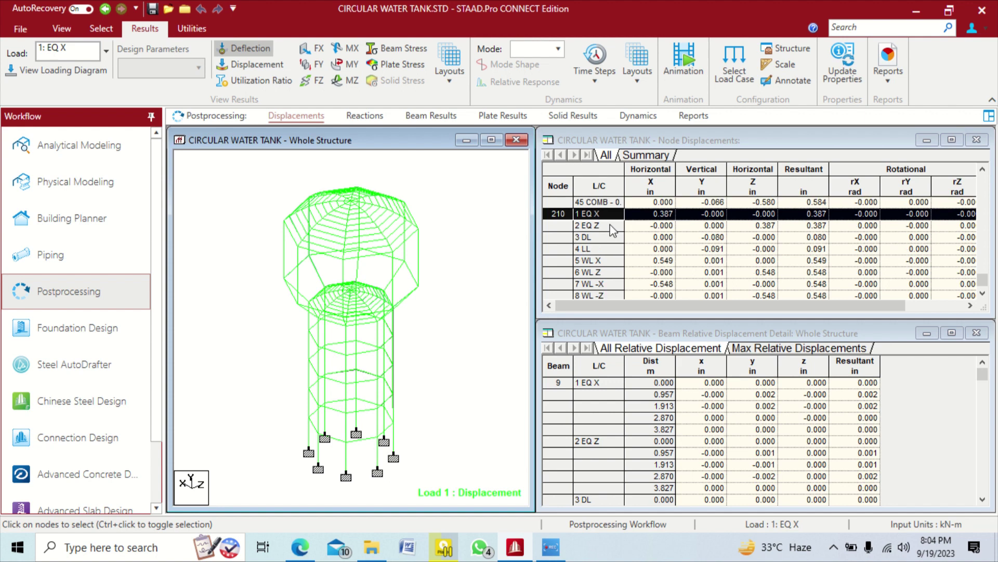
pyautogui.scroll(-6, 619, 218)
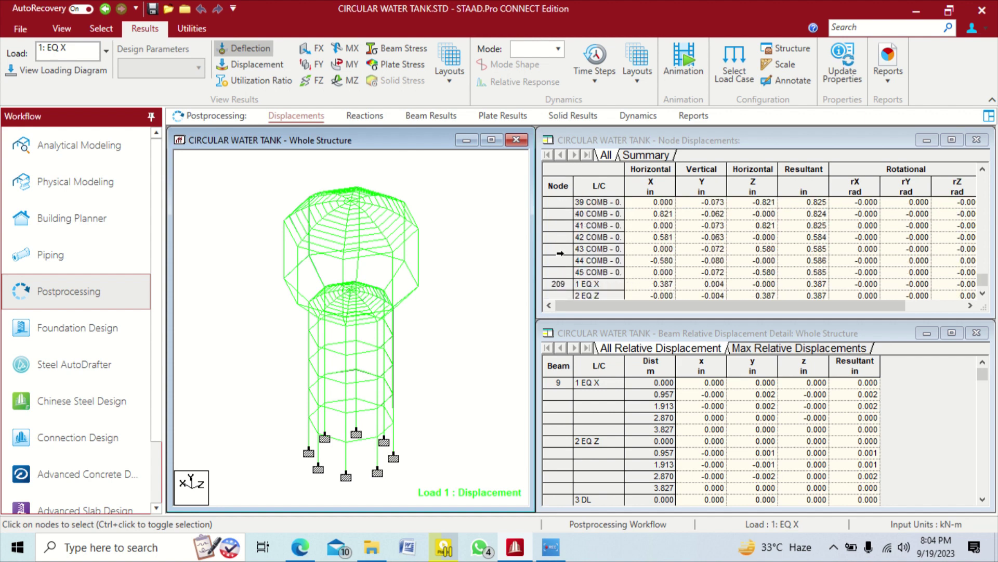
pyautogui.click(558, 284)
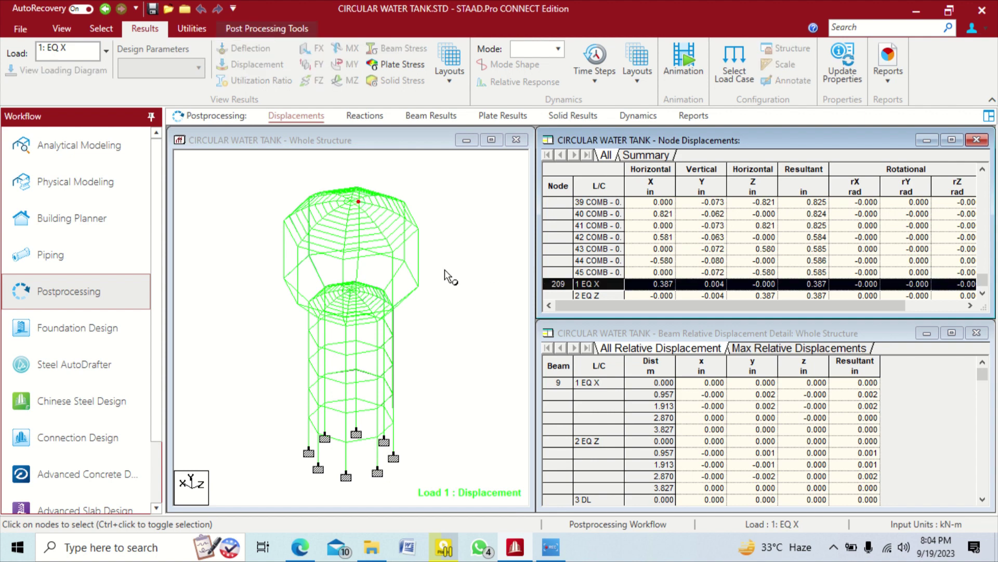
pyautogui.scroll(4, 360, 211)
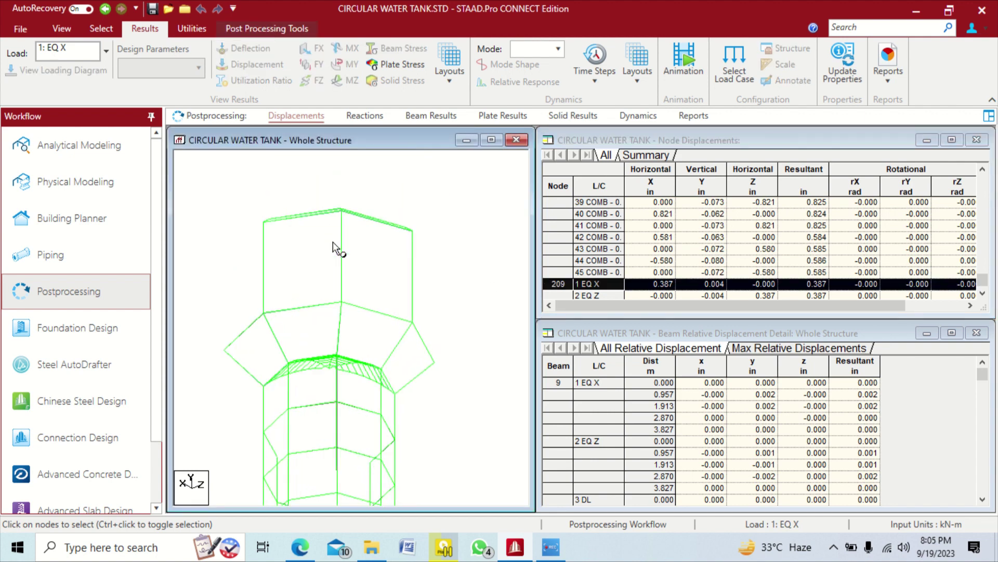
pyautogui.scroll(-1, 355, 240)
pyautogui.scroll(3, 613, 273)
pyautogui.scroll(-3, 613, 273)
pyautogui.scroll(-3, 613, 273)
pyautogui.scroll(1, 614, 269)
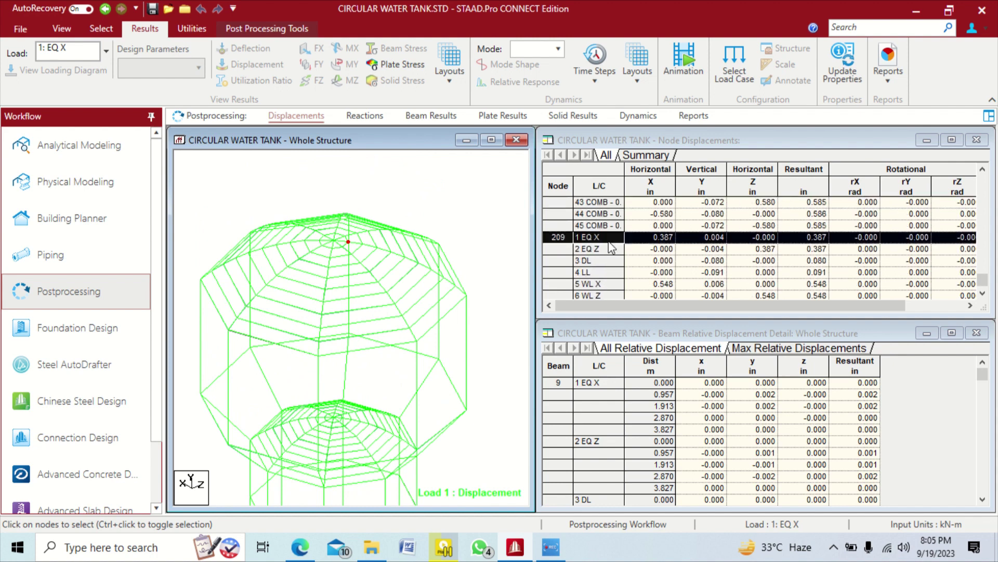
# Examine node 209's displacements under the earthquake, dead, live and wind load cases
pyautogui.scroll(1, 588, 240)
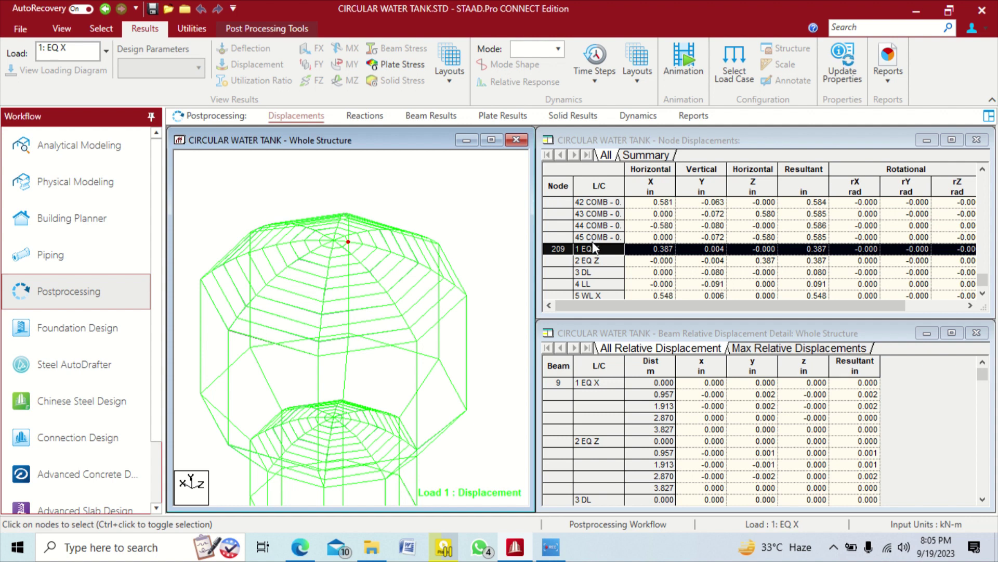
pyautogui.scroll(4, 592, 241)
pyautogui.scroll(-6, 591, 241)
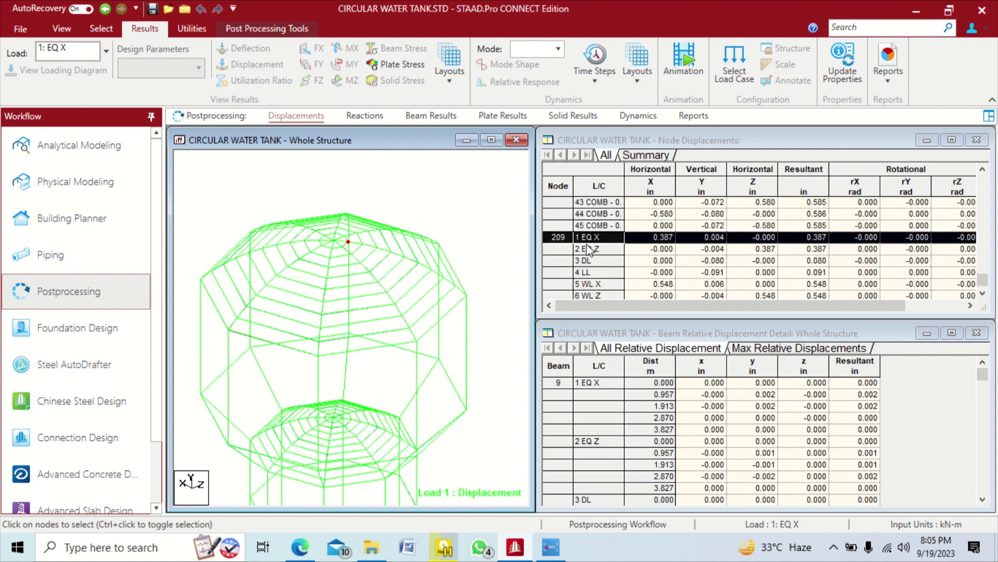
pyautogui.scroll(-3, 590, 242)
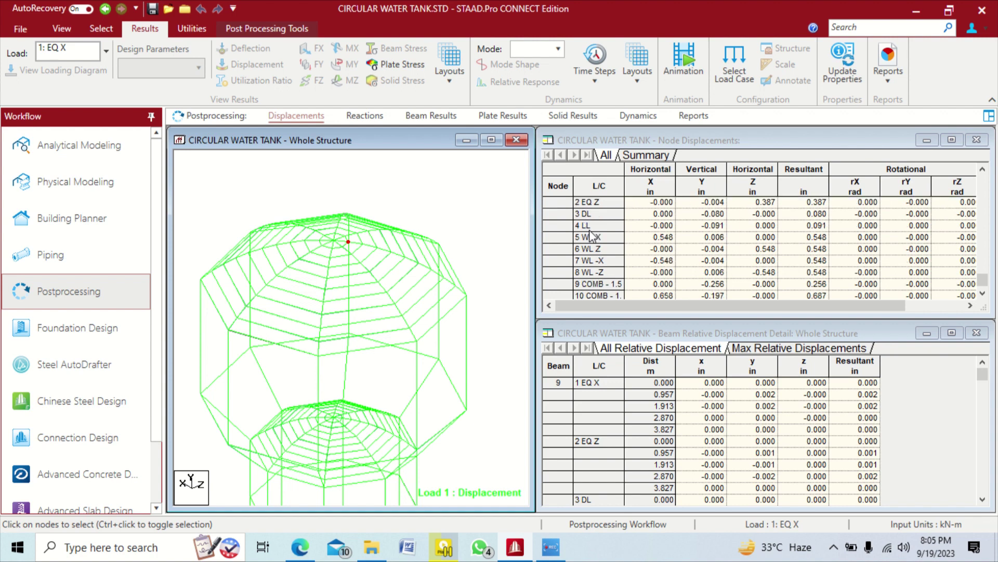
pyautogui.scroll(1, 589, 225)
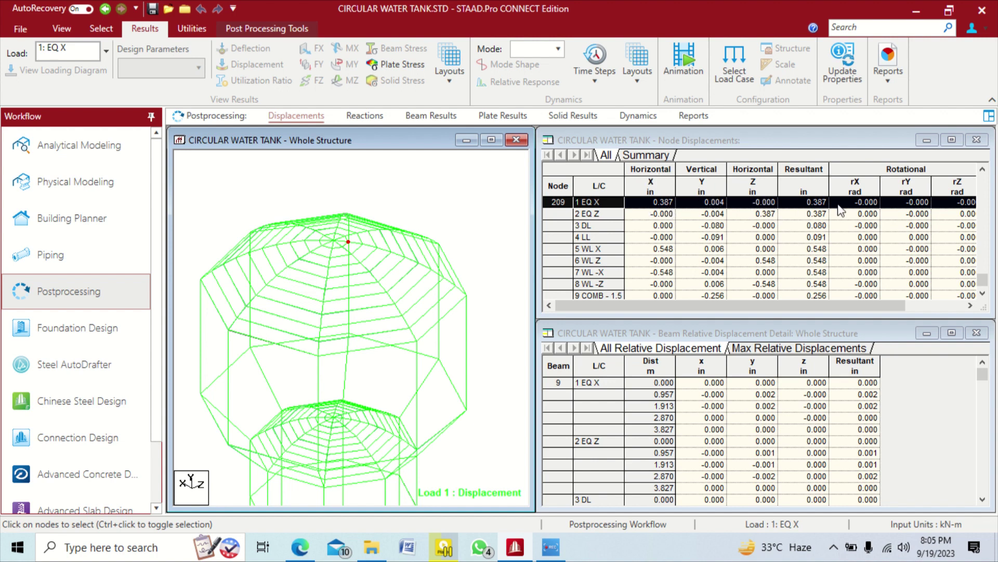
# Clear the node selection and examine the load combination displacements up to node 210
pyautogui.click(441, 250)
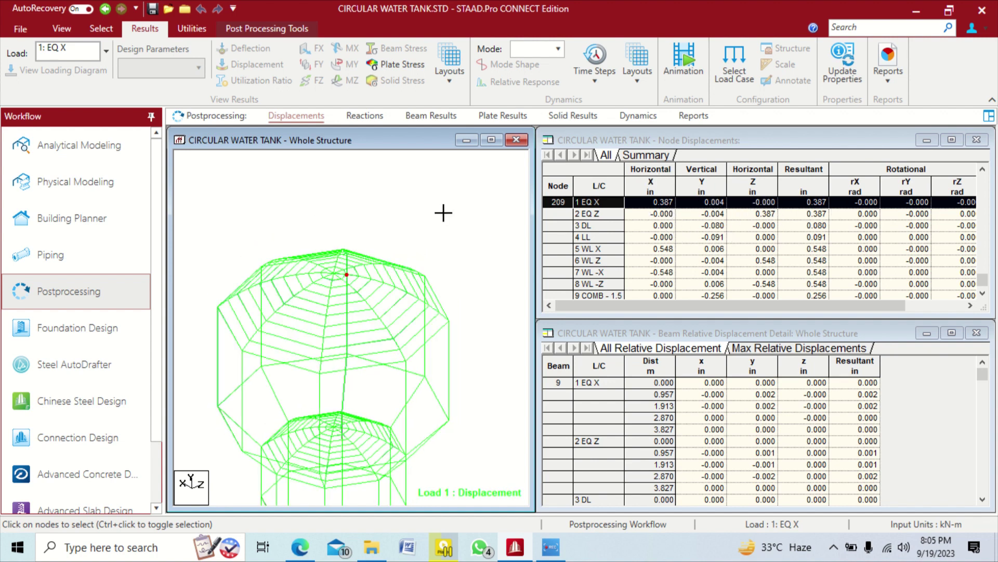
pyautogui.scroll(-15, 672, 257)
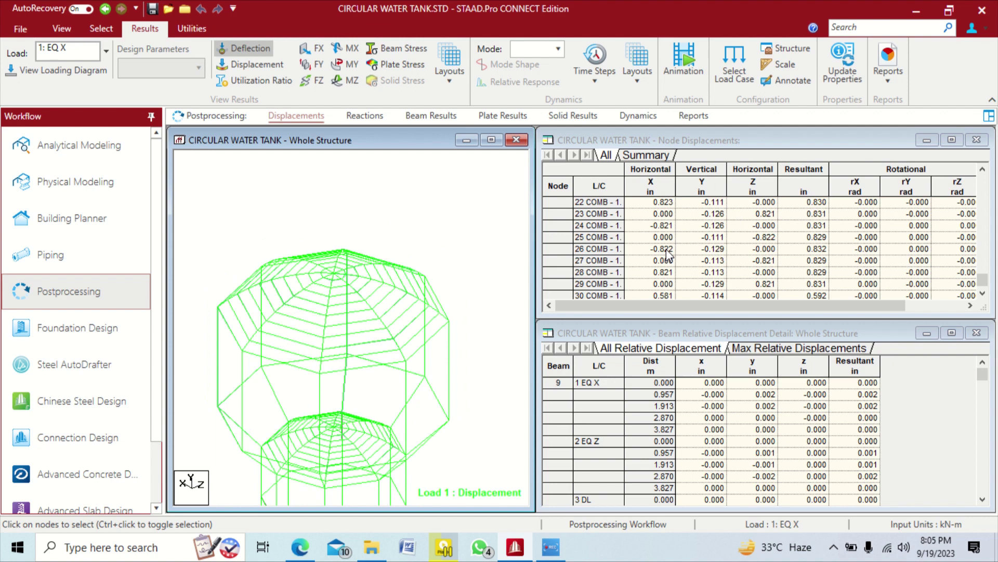
pyautogui.scroll(1, 634, 263)
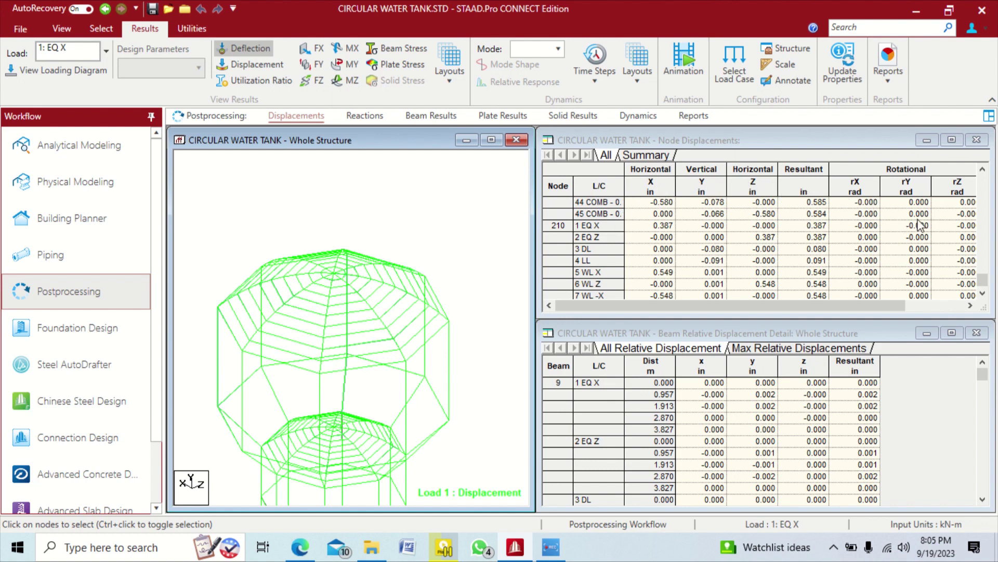
pyautogui.scroll(-3, 441, 225)
pyautogui.moveTo(447, 219); pyautogui.dragTo(348, 217, button='middle')
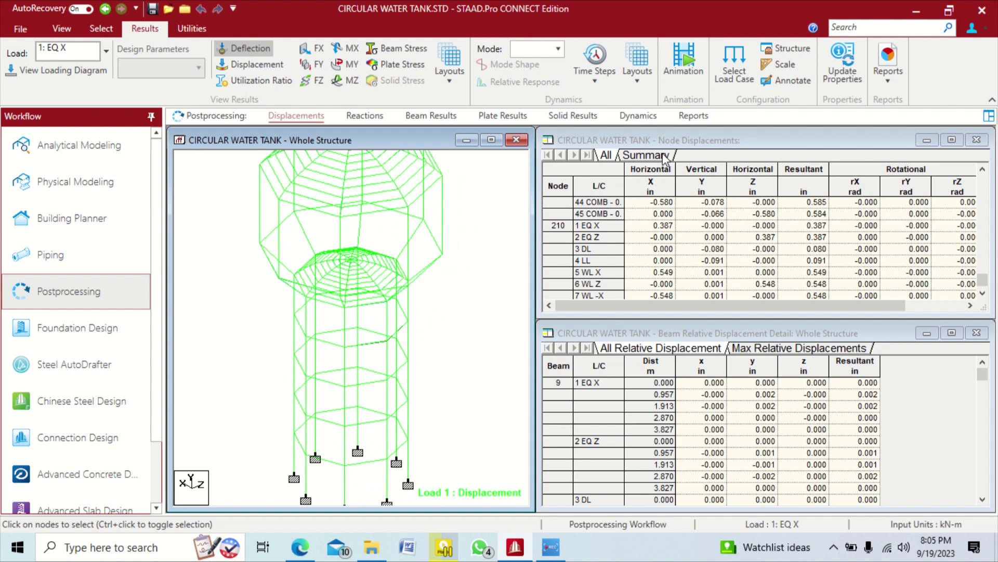
# Show the summary of maximum and minimum node displacements and view the whole tank structure
pyautogui.click(646, 155)
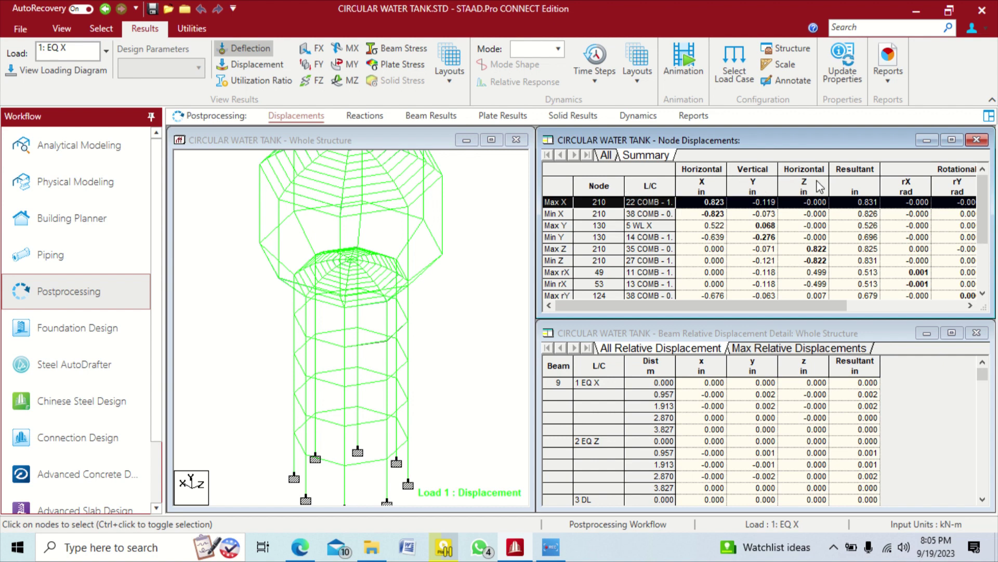
pyautogui.click(499, 236)
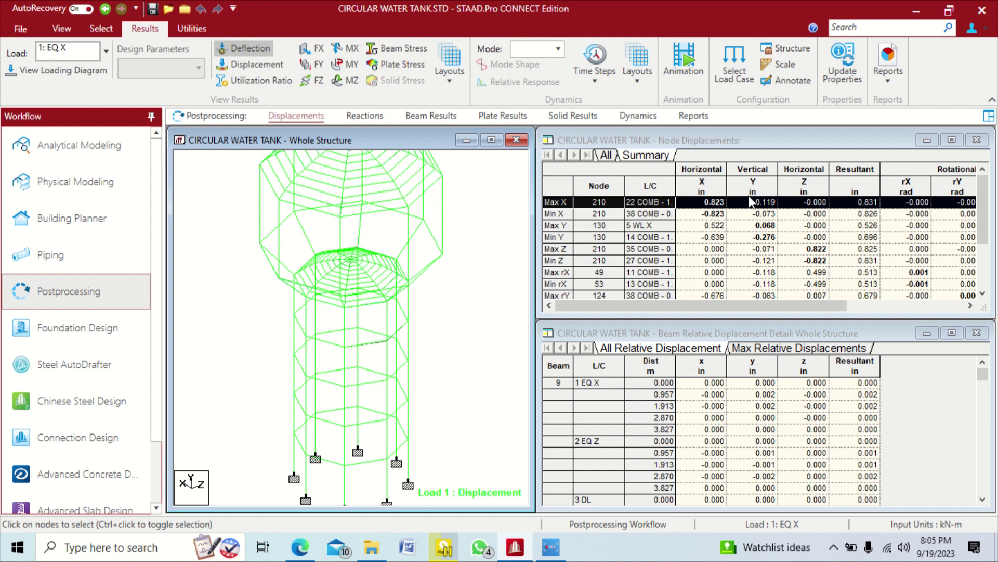
pyautogui.scroll(-2, 790, 230)
pyautogui.scroll(4, 627, 241)
pyautogui.scroll(-2, 488, 219)
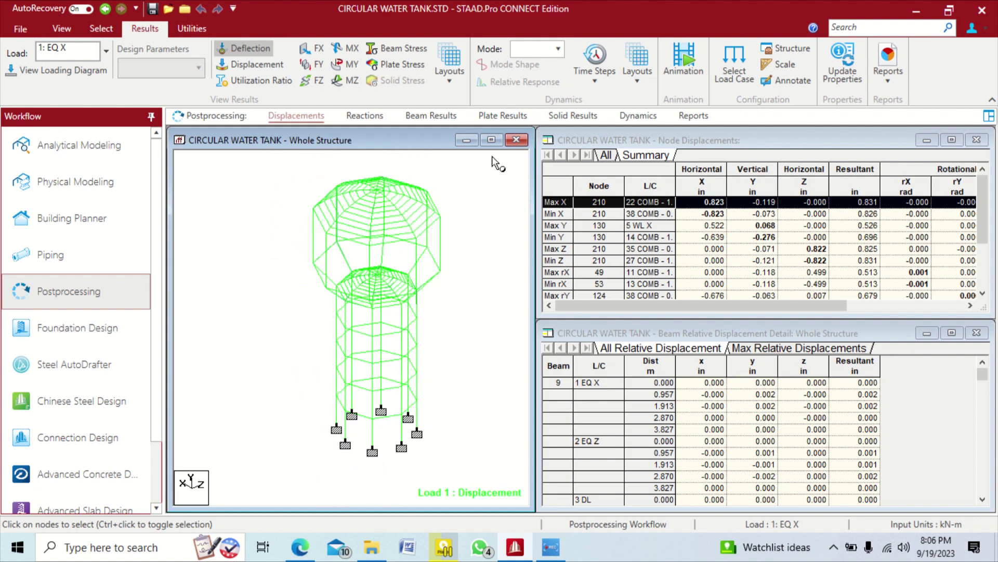
# Show the support reactions and look up the reactions of node 8 at the tank's base
pyautogui.click(369, 117)
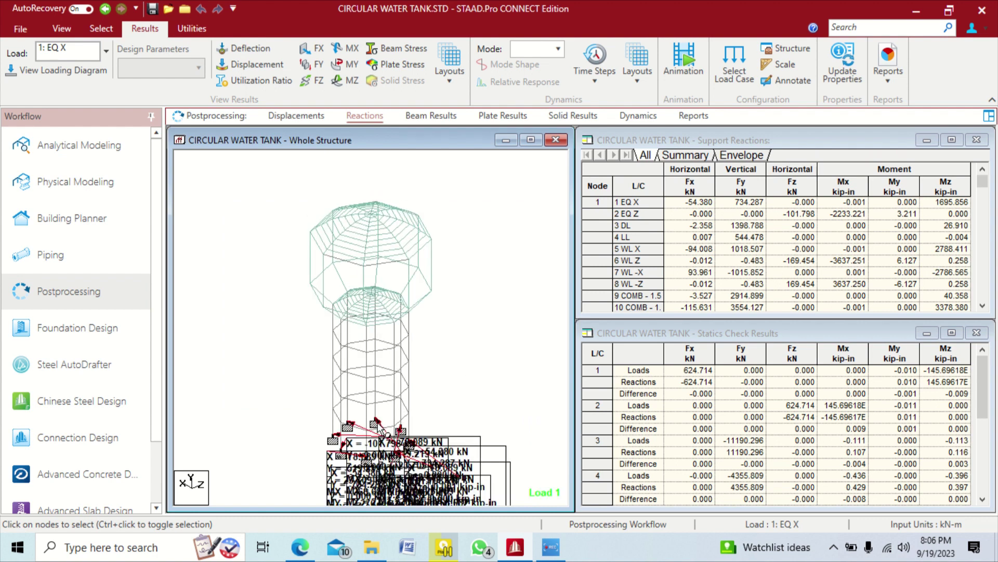
pyautogui.click(378, 423)
pyautogui.doubleClick(379, 425)
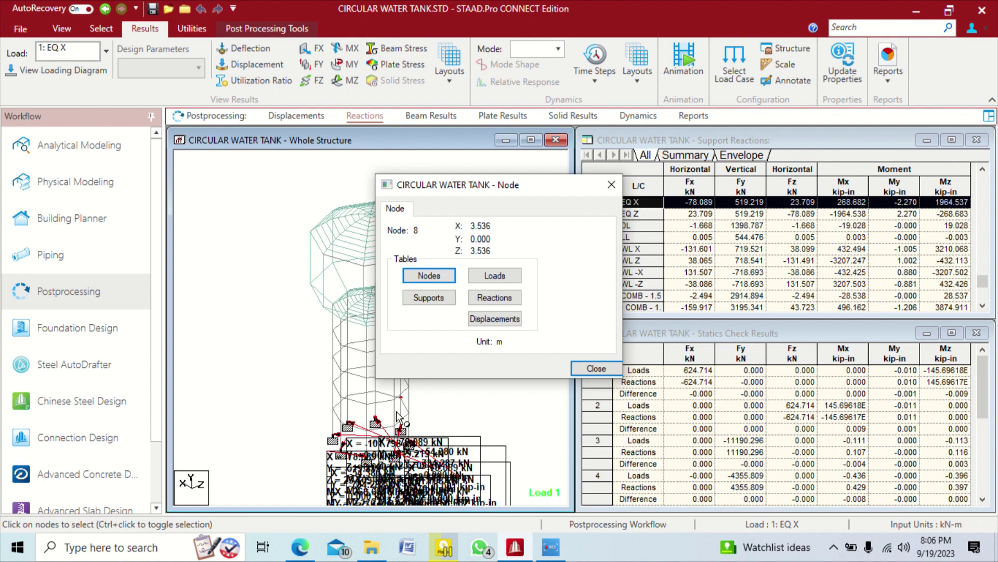
pyautogui.click(494, 298)
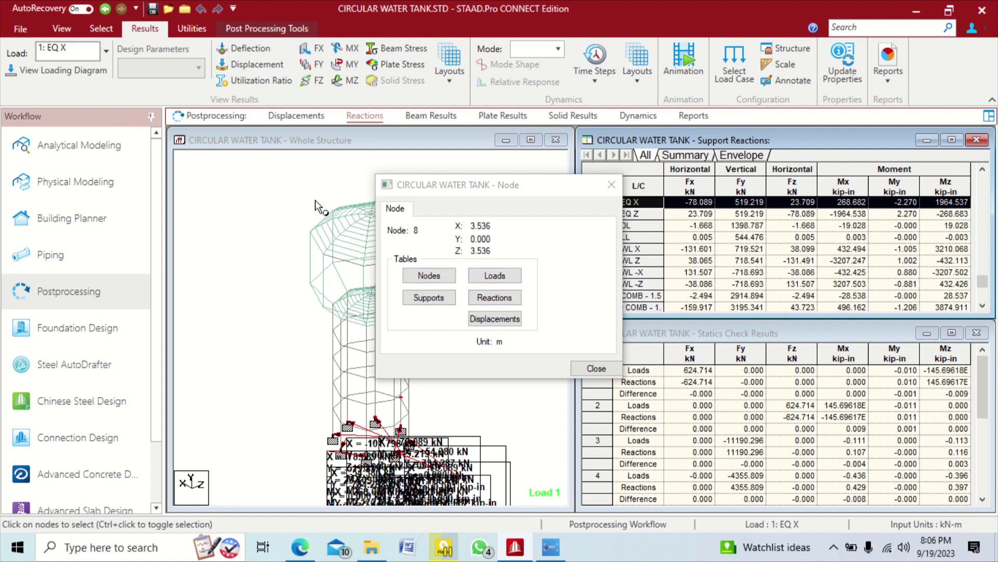
pyautogui.click(487, 302)
# Open node 8's displacement table, check its load cases, and close the node details and the table
pyautogui.click(495, 318)
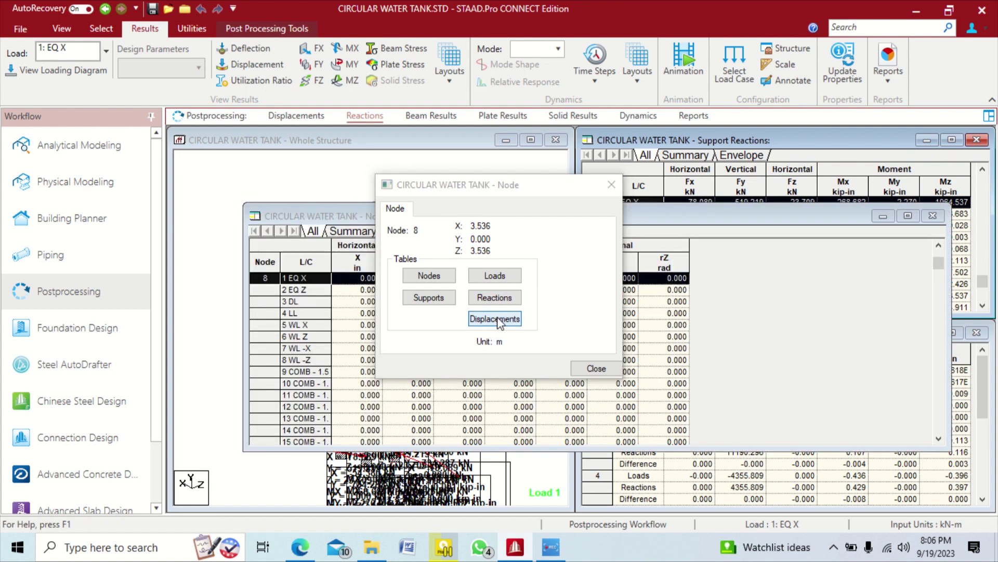
pyautogui.moveTo(507, 191); pyautogui.dragTo(670, 17)
pyautogui.moveTo(416, 220); pyautogui.dragTo(363, 173)
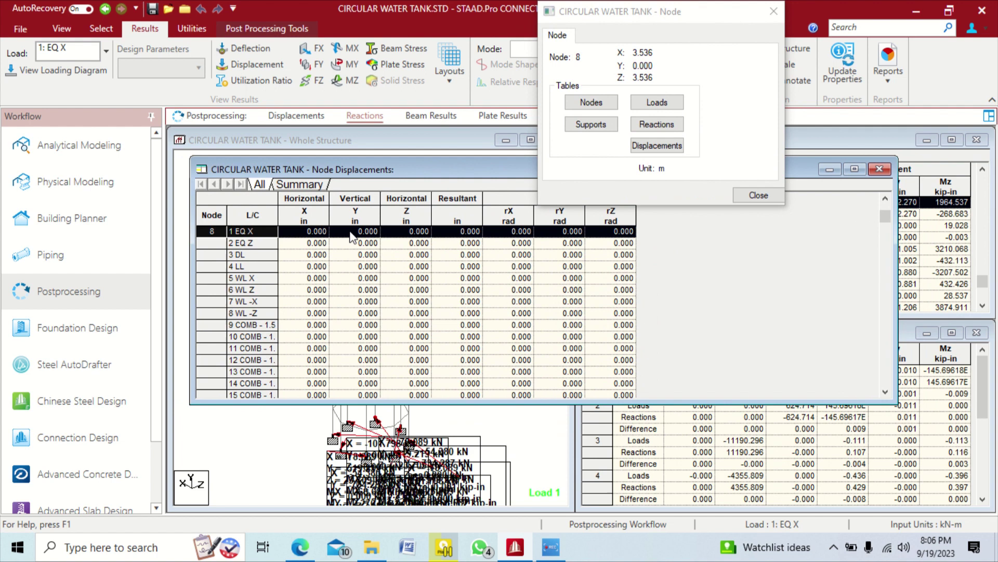
pyautogui.scroll(3, 357, 250)
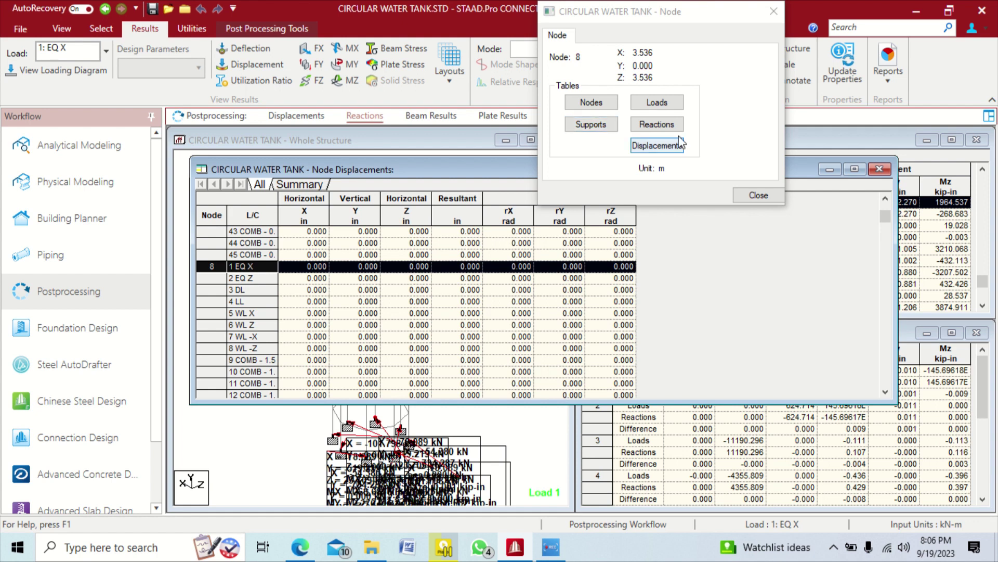
pyautogui.click(753, 196)
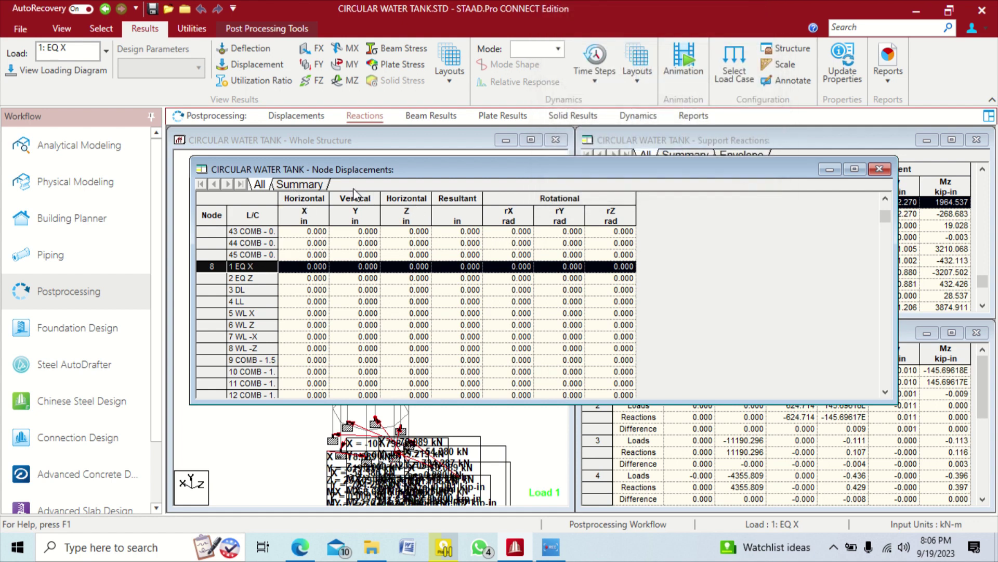
pyautogui.click(879, 169)
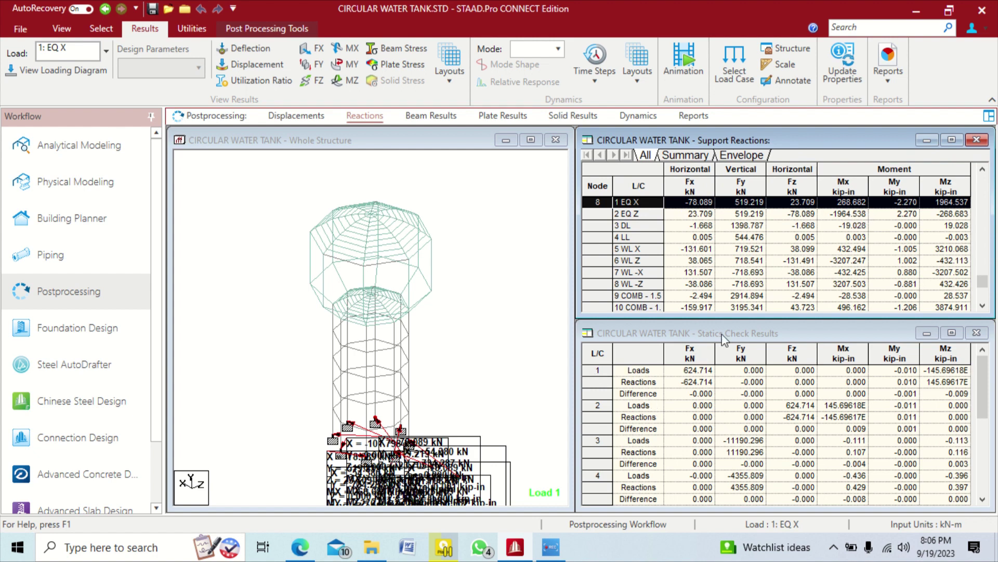
# Check node 8's support reactions, clear the selection and show the summary of maximum and minimum reactions
pyautogui.scroll(1, 609, 205)
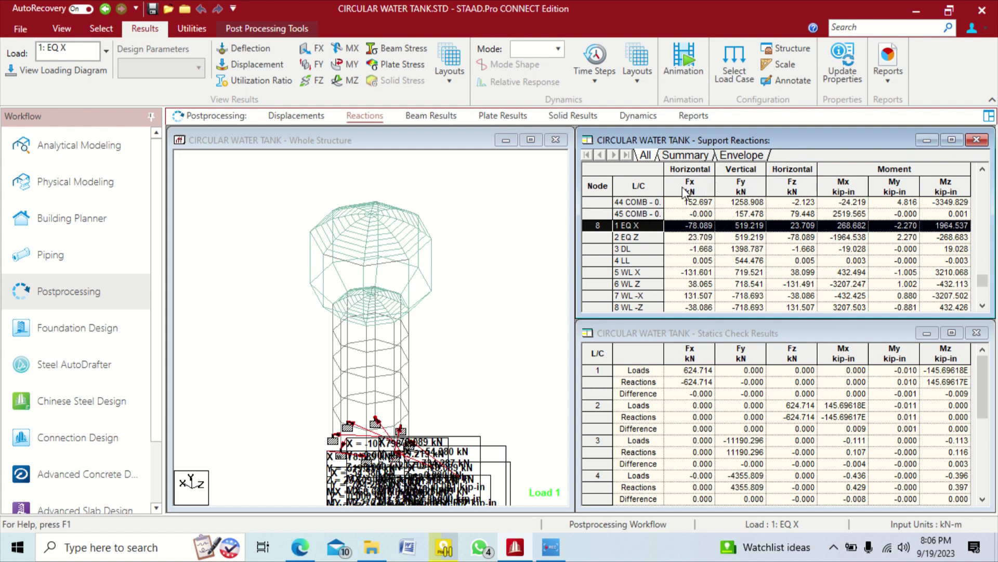
pyautogui.click(504, 237)
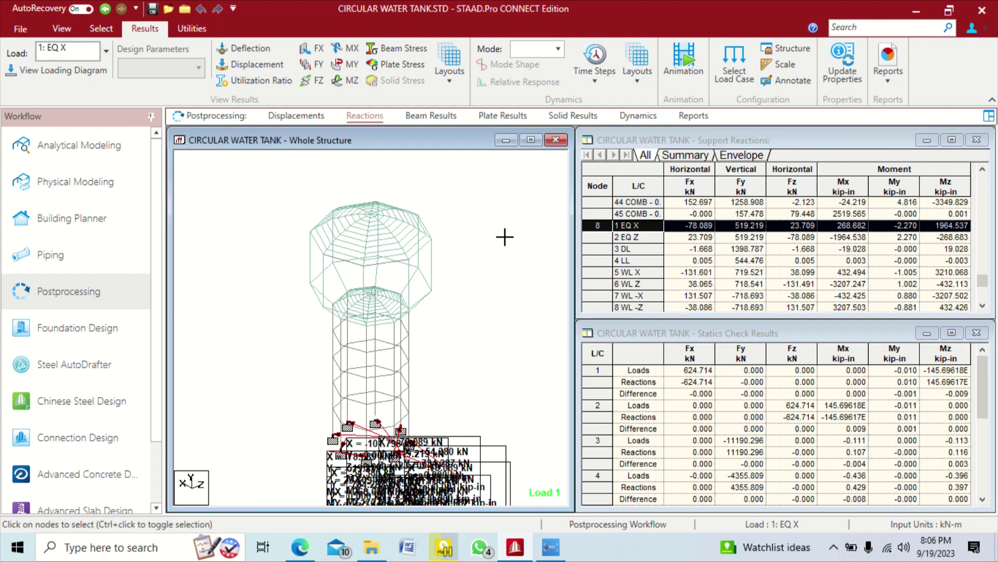
pyautogui.click(702, 158)
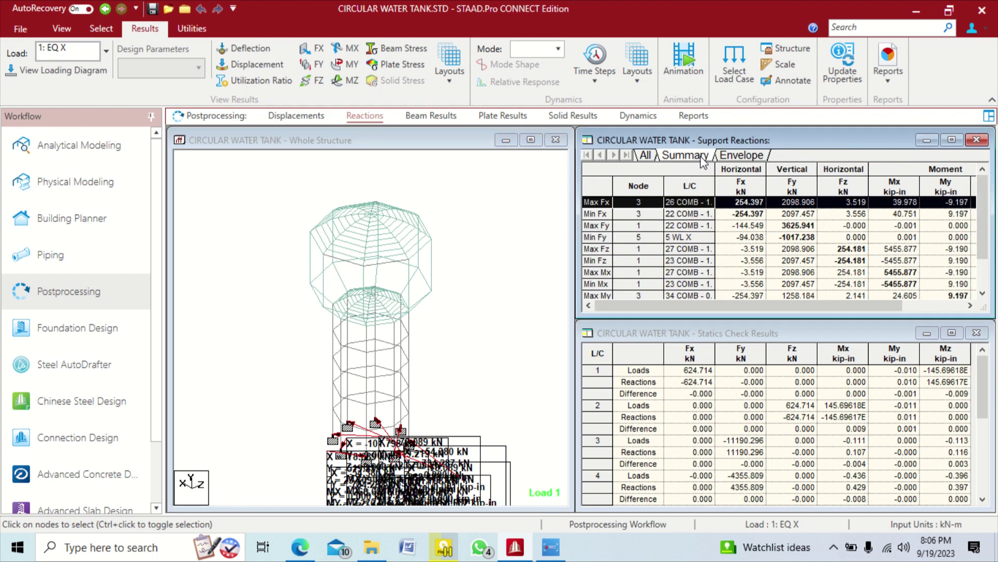
# Show the beam results and examine beam 9's end forces through the load cases and combinations
pyautogui.click(431, 115)
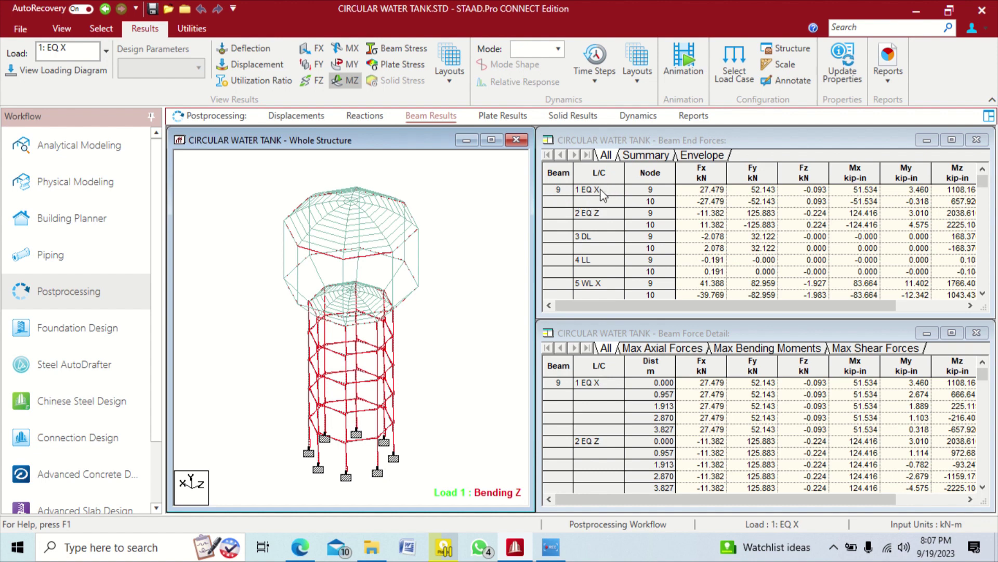
pyautogui.scroll(-6, 602, 195)
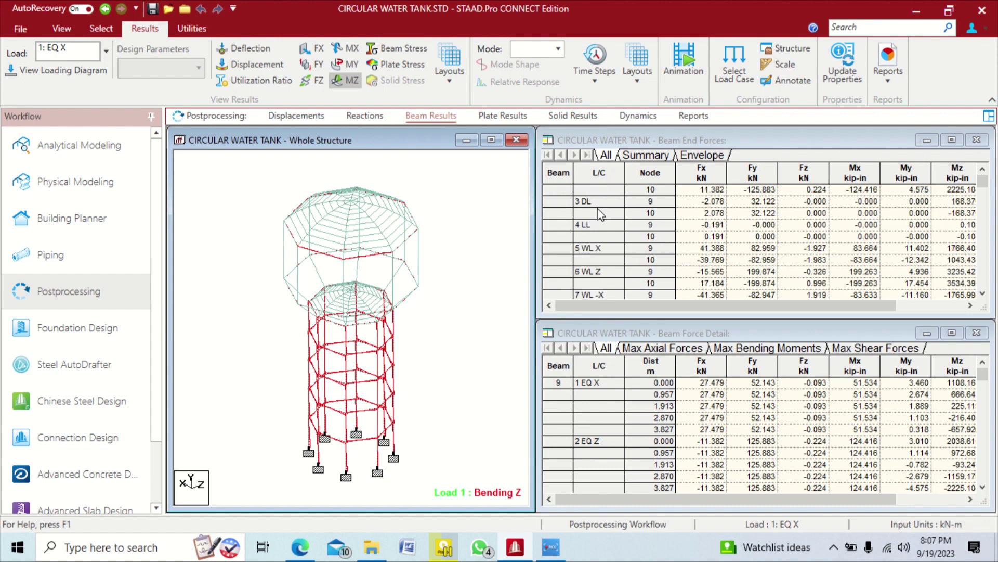
pyautogui.scroll(-13, 592, 257)
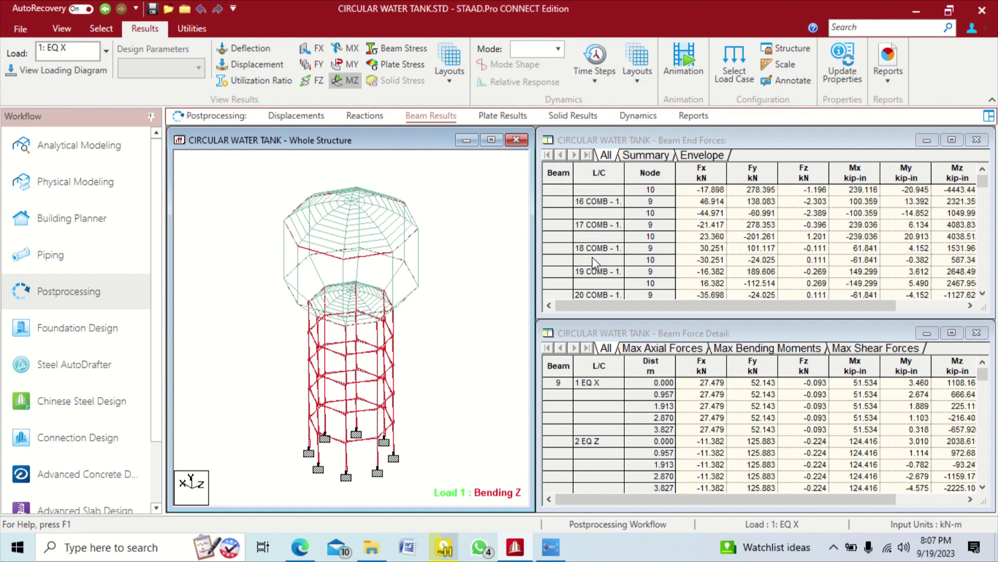
pyautogui.scroll(-5, 597, 248)
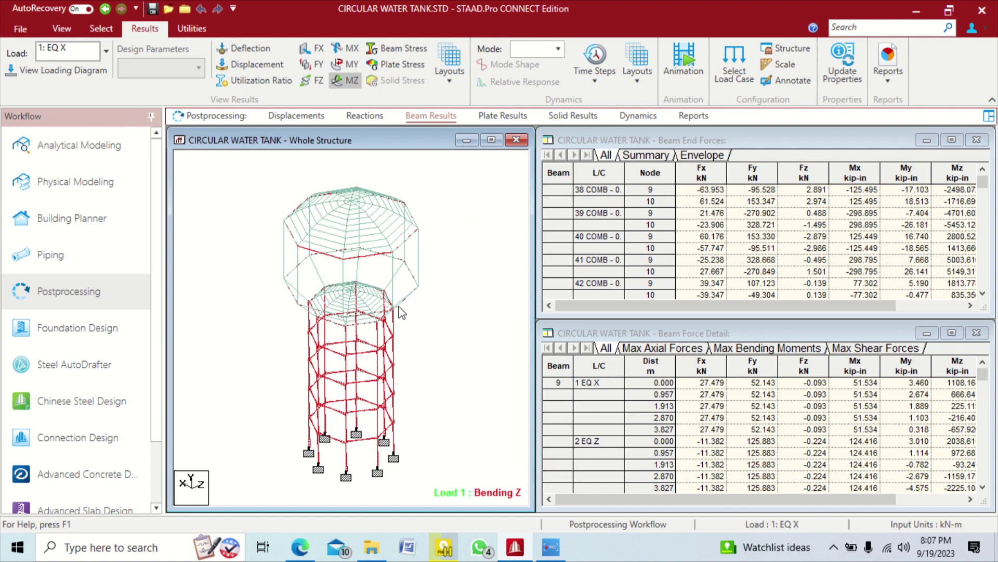
# Check beam 85's shear bending and deflection details, close them, and show the summary of maximum and minimum beam end forces
pyautogui.click(379, 335)
pyautogui.doubleClick(379, 336)
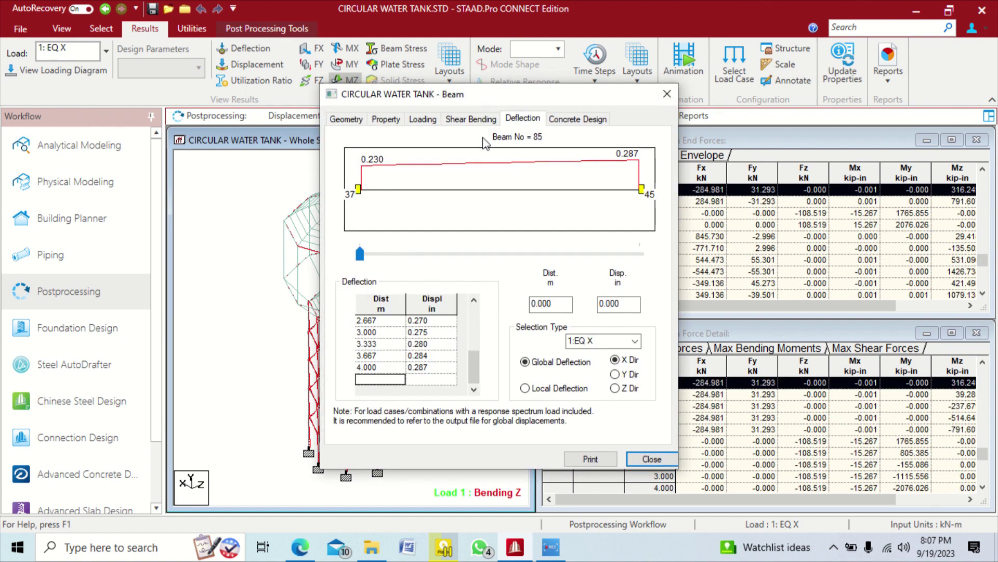
pyautogui.click(483, 118)
pyautogui.click(522, 119)
pyautogui.click(494, 121)
pyautogui.click(668, 94)
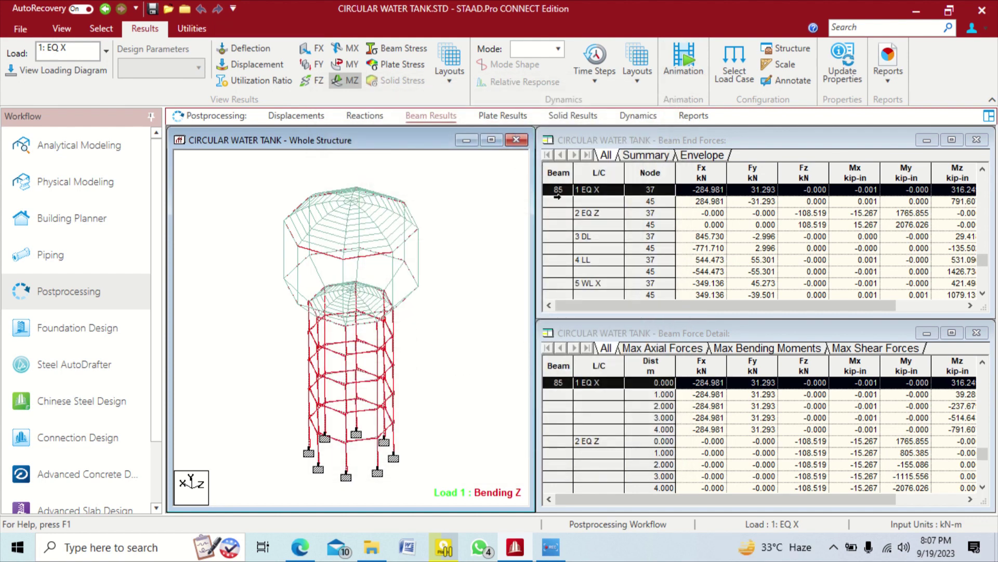
pyautogui.click(656, 157)
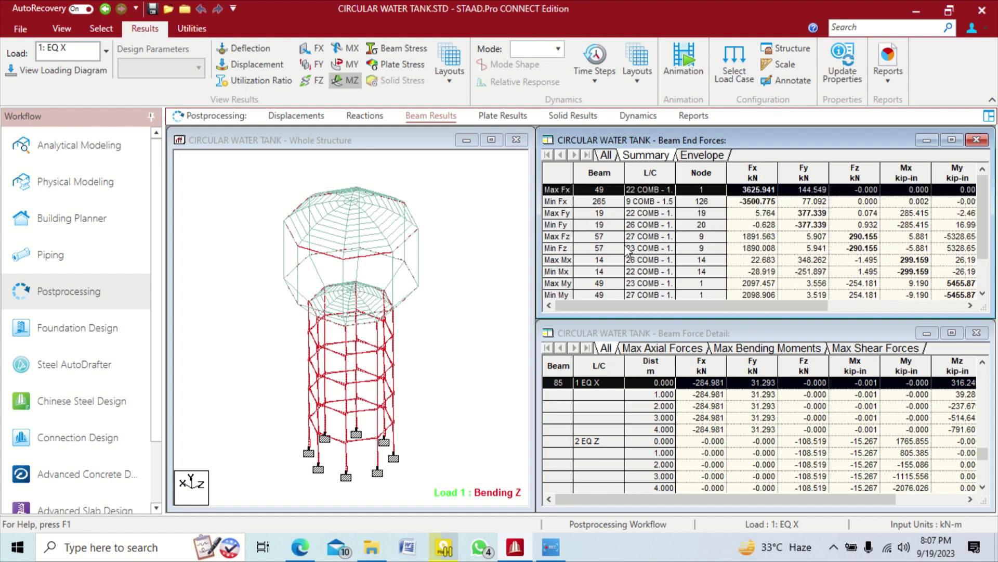
pyautogui.click(434, 203)
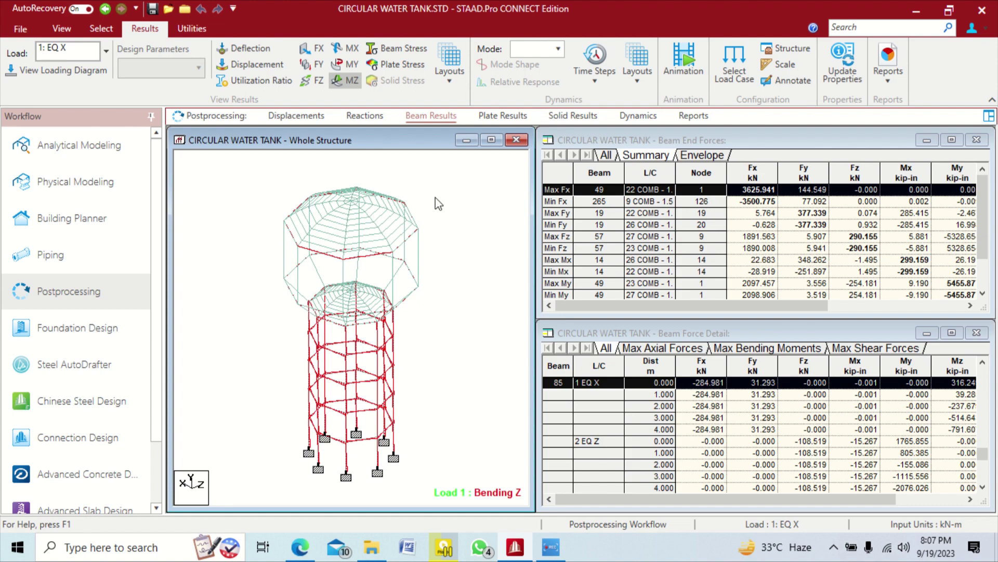
# Show the plate results and display the Max Top (Principal Major Stress) contour with normal fill on the tank
pyautogui.click(500, 115)
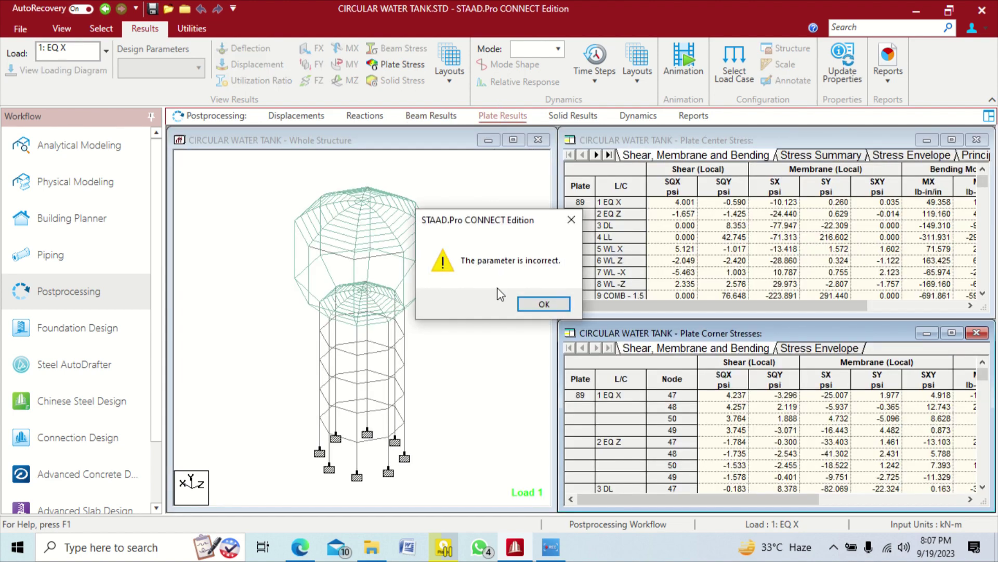
pyautogui.click(524, 307)
pyautogui.moveTo(468, 50); pyautogui.dragTo(673, 33)
pyautogui.click(631, 114)
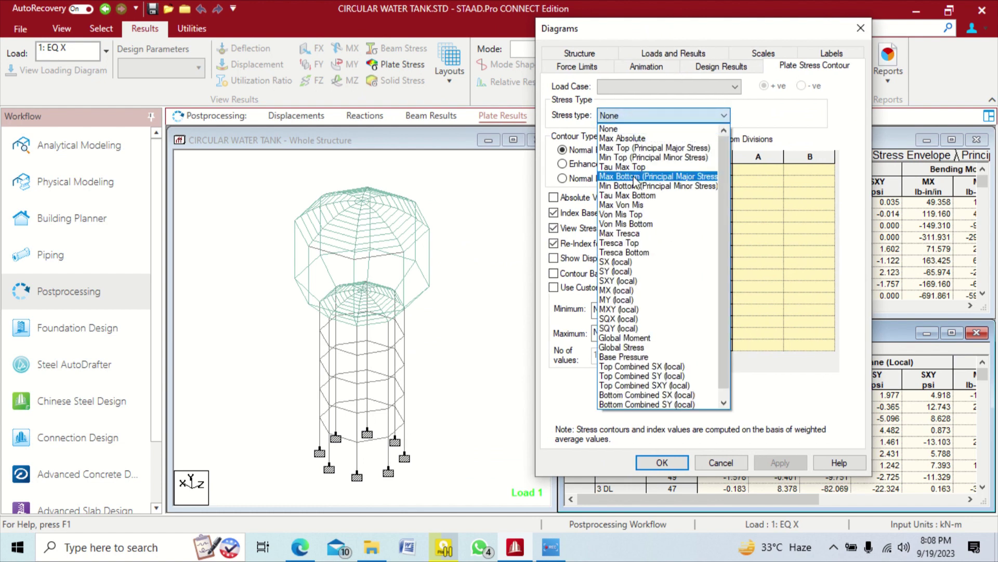
pyautogui.scroll(-1, 729, 308)
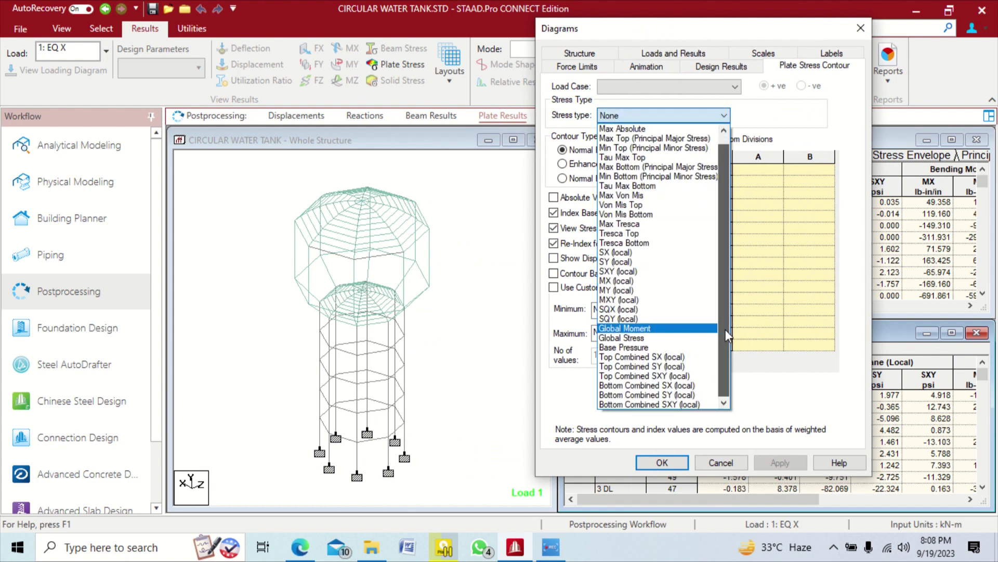
pyautogui.scroll(1, 649, 258)
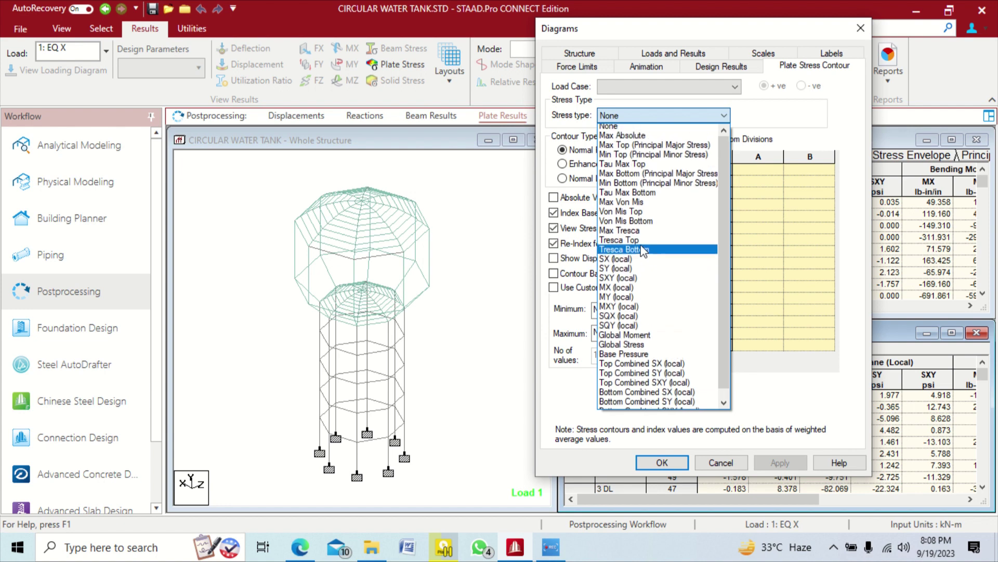
pyautogui.click(681, 148)
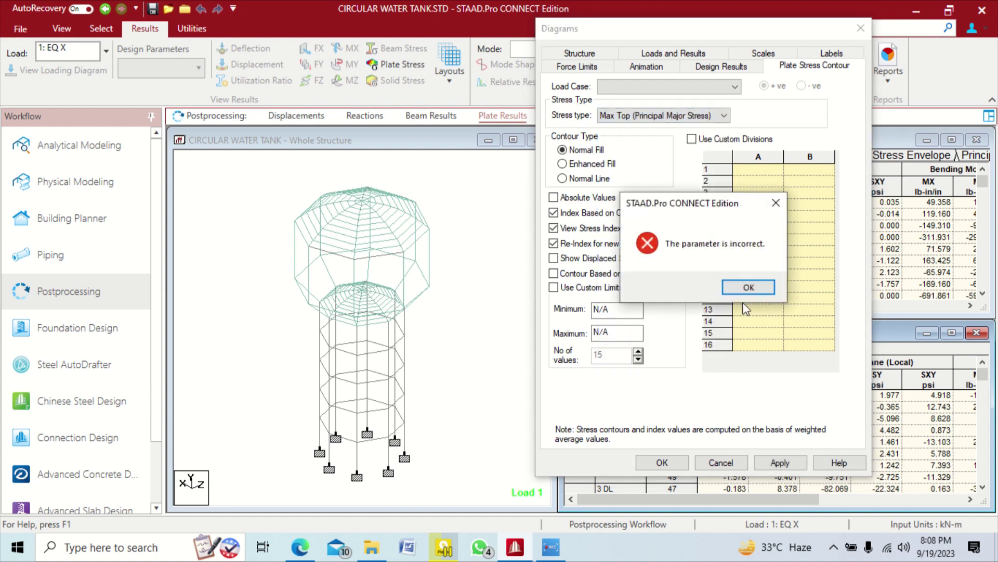
pyautogui.click(747, 288)
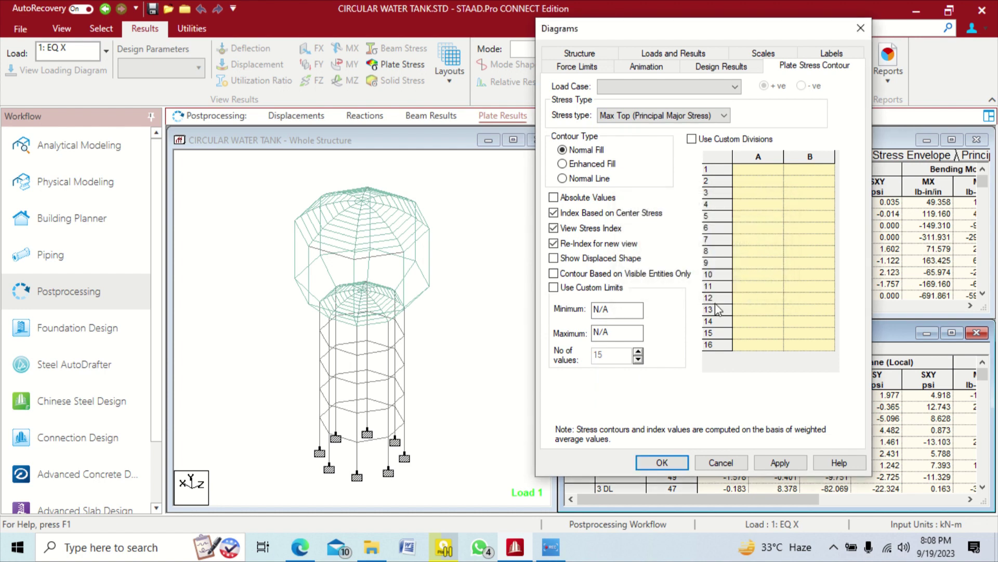
pyautogui.click(780, 463)
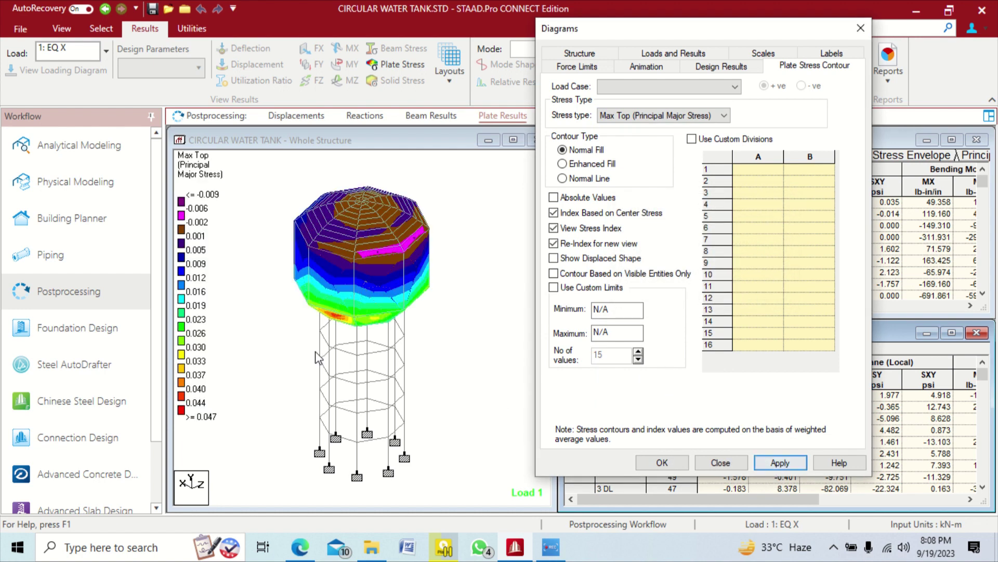
pyautogui.click(662, 462)
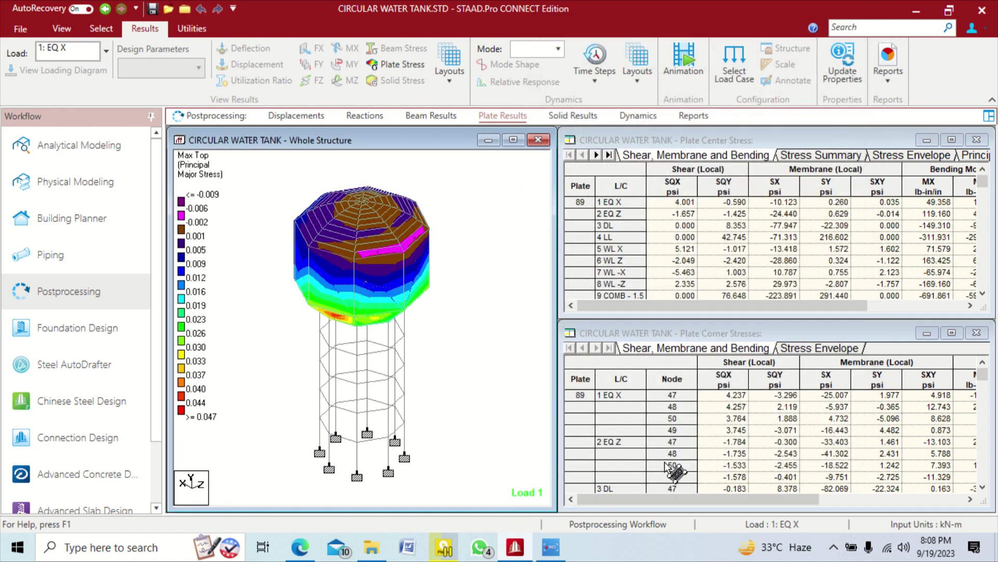
# Select plate 183 on the tank wall and examine the stress contour around the shell
pyautogui.scroll(5, 353, 250)
pyautogui.click(333, 251)
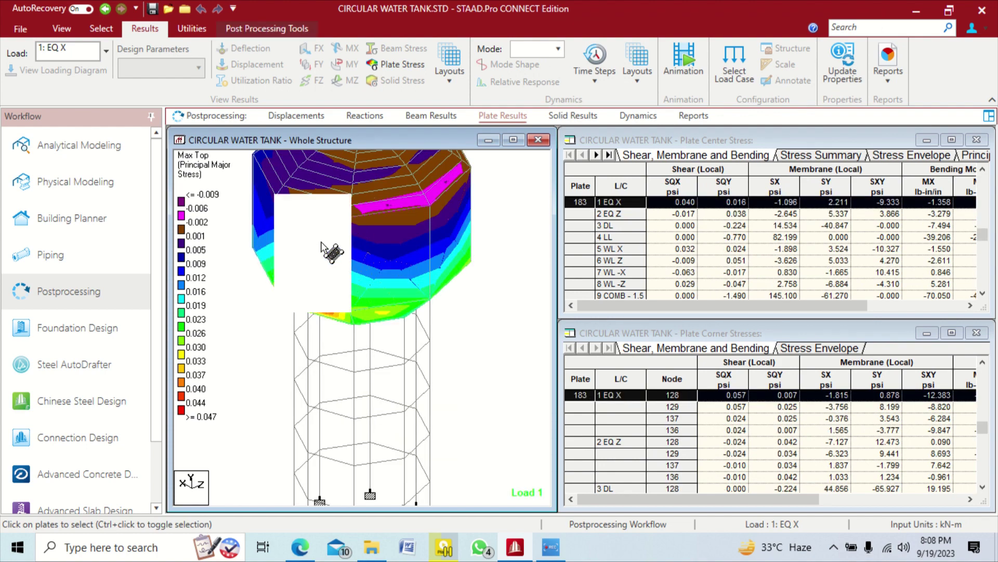
pyautogui.scroll(-5, 404, 251)
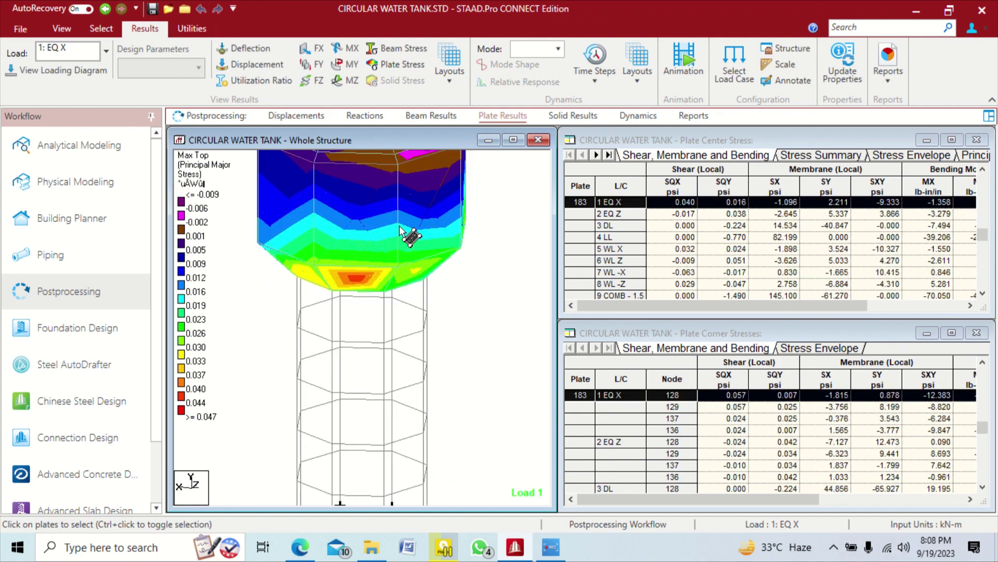
pyautogui.moveTo(376, 238)
pyautogui.mouseDown(button='middle')
pyautogui.moveTo(391, 245)
pyautogui.moveTo(382, 208)
pyautogui.moveTo(352, 229)
pyautogui.moveTo(379, 206)
pyautogui.moveTo(337, 199)
pyautogui.moveTo(384, 254)
pyautogui.mouseUp(button='middle')
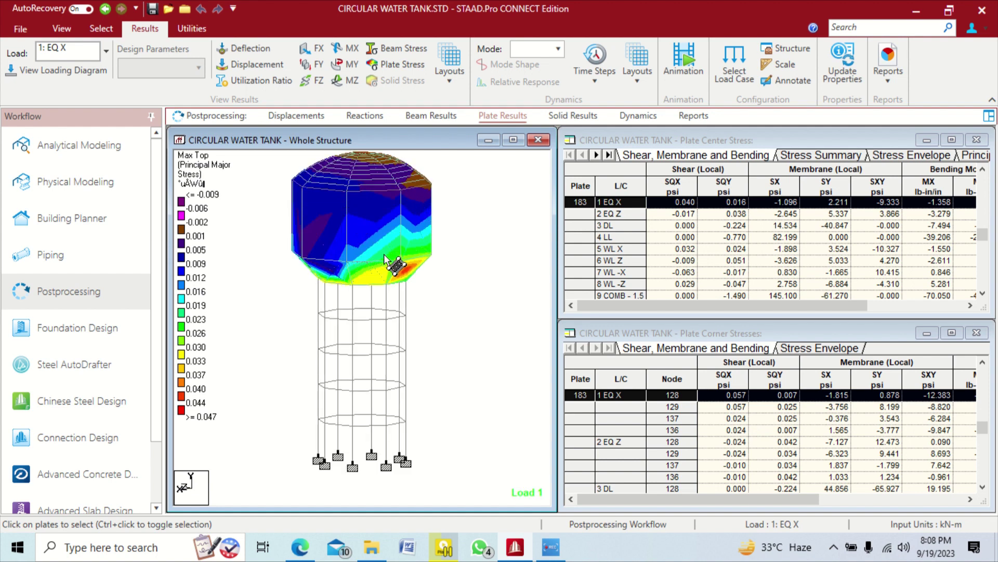
# Open plate 182's details, check its center stresses, load list, principal stresses and corner displacements, and close them
pyautogui.doubleClick(374, 216)
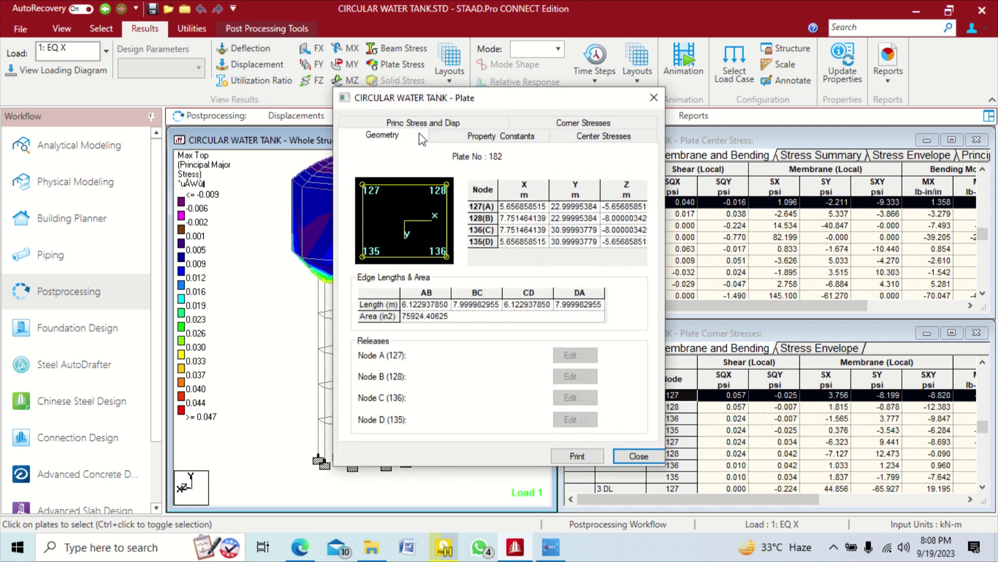
pyautogui.click(476, 138)
pyautogui.click(570, 139)
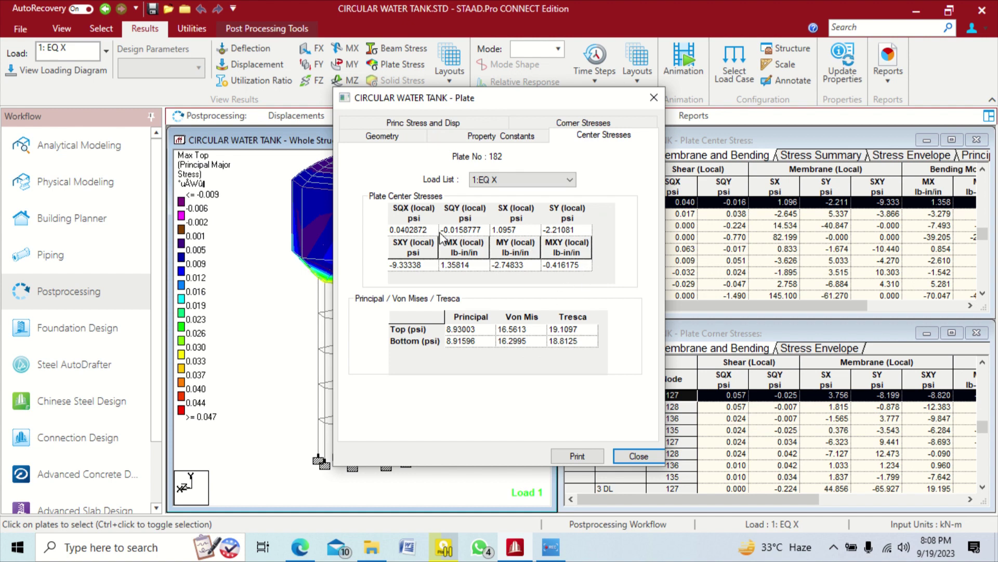
pyautogui.click(500, 179)
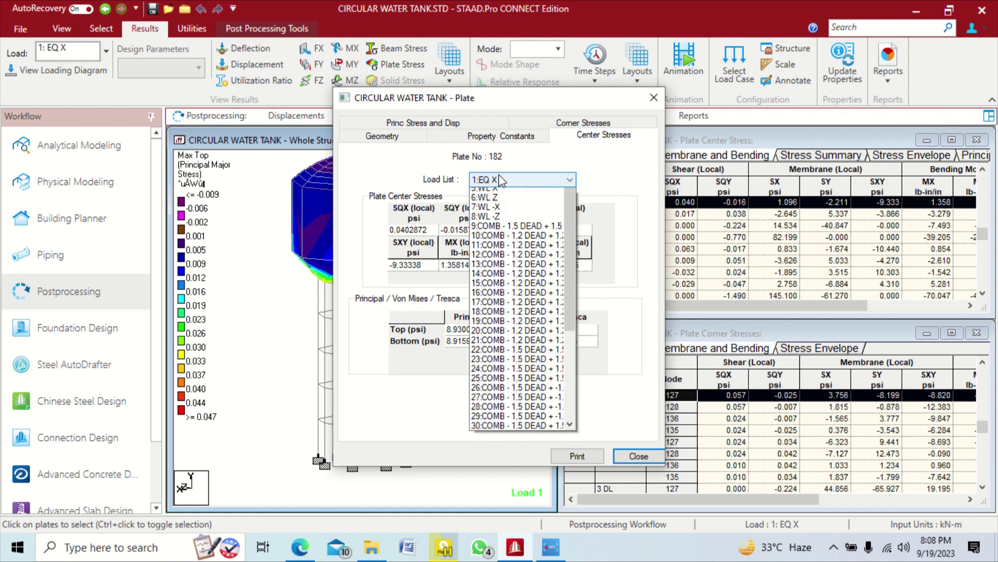
pyautogui.click(440, 162)
pyautogui.click(423, 123)
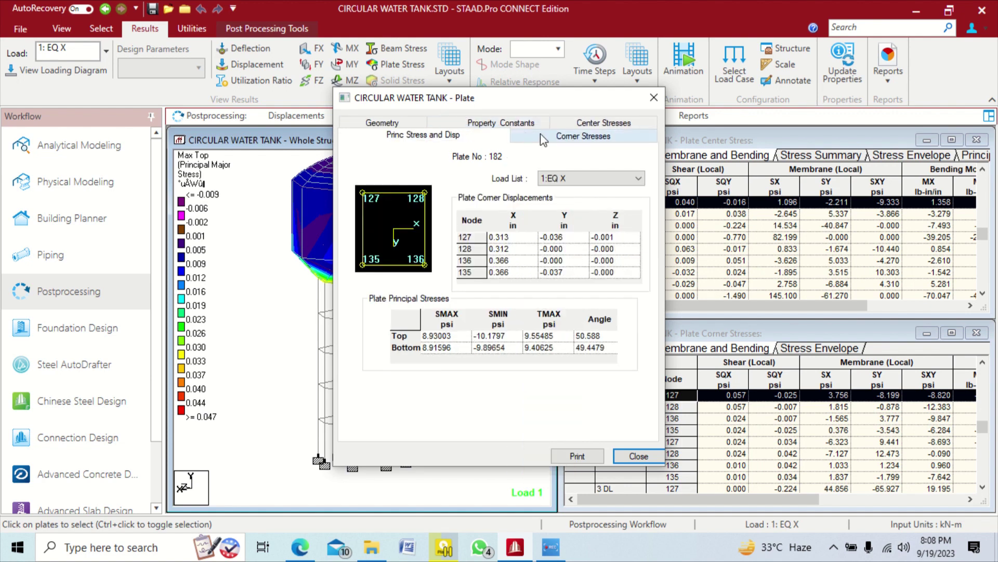
pyautogui.click(593, 124)
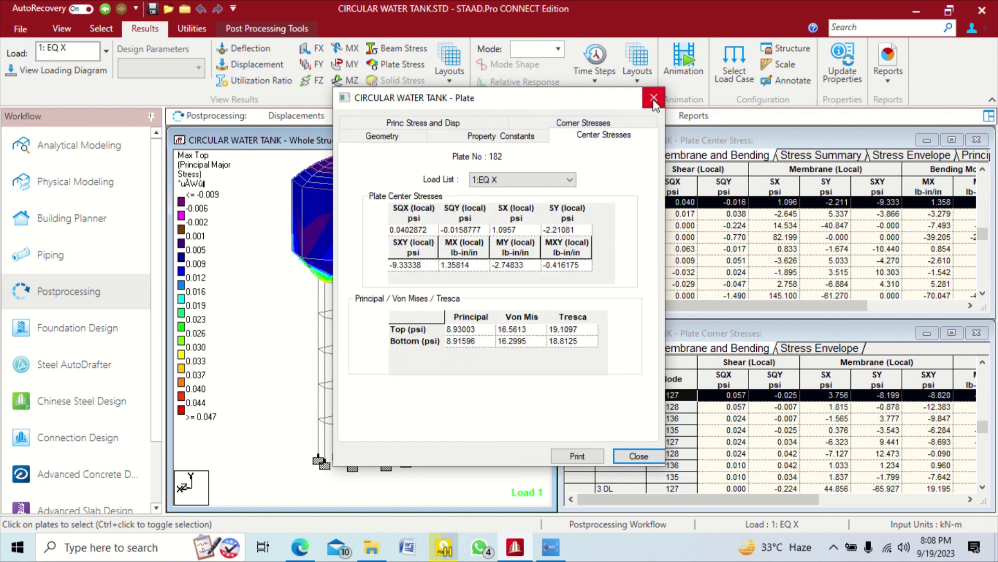
pyautogui.click(653, 98)
pyautogui.doubleClick(370, 232)
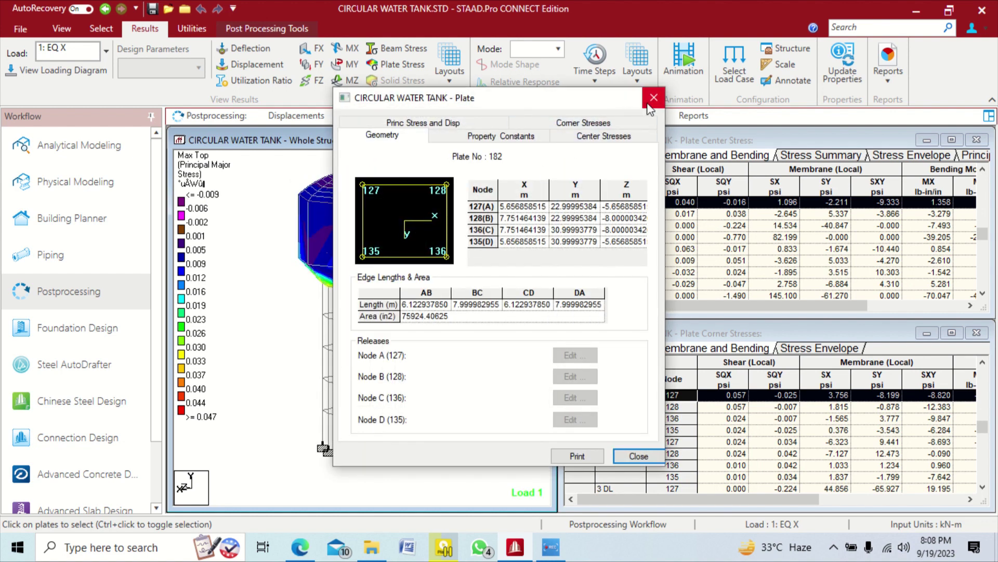
pyautogui.click(653, 99)
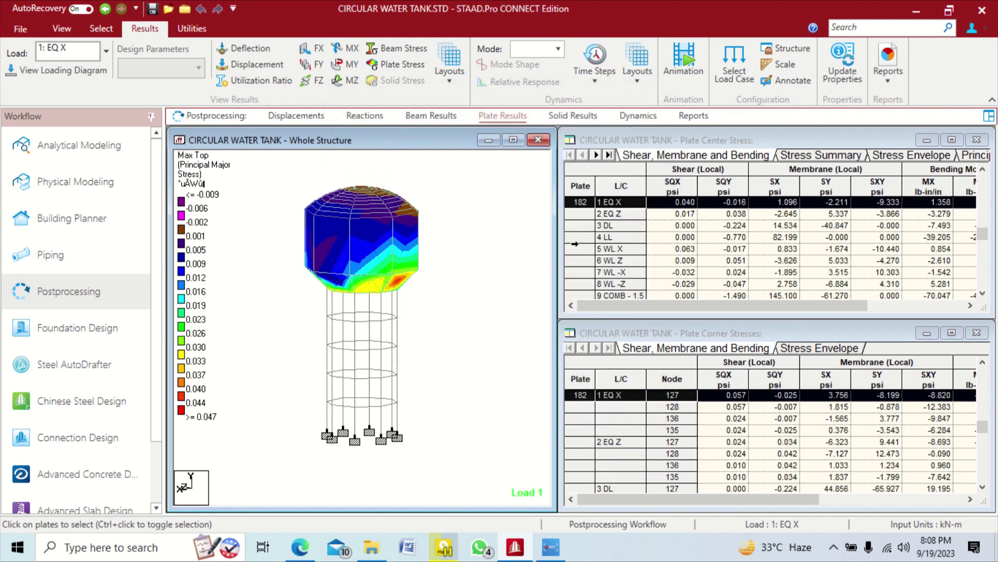
# Show the plate center stress summary, look through the corner stresses for the whole tank, and clear the selection
pyautogui.click(820, 155)
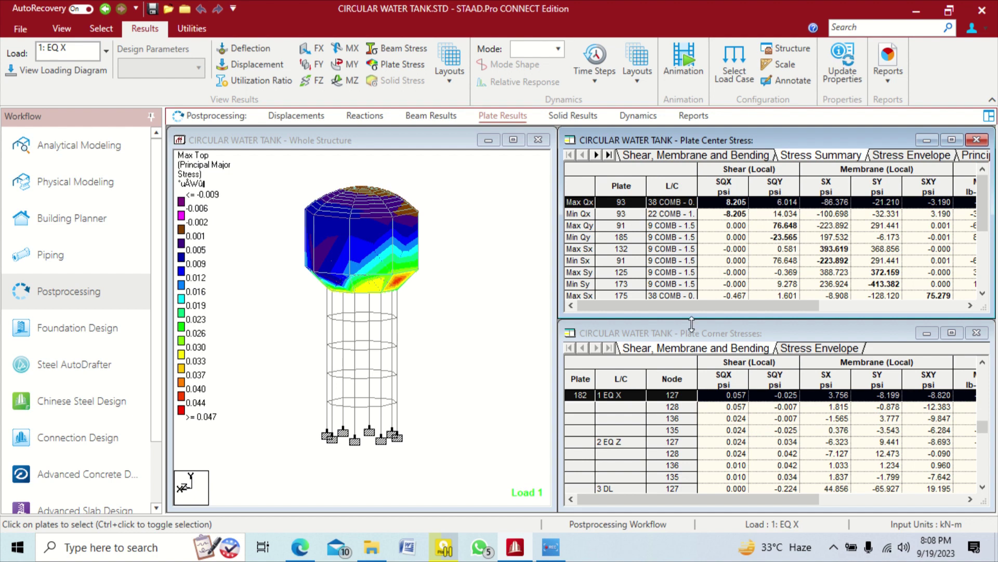
pyautogui.scroll(-4, 676, 416)
pyautogui.scroll(5, 650, 395)
pyautogui.click(486, 254)
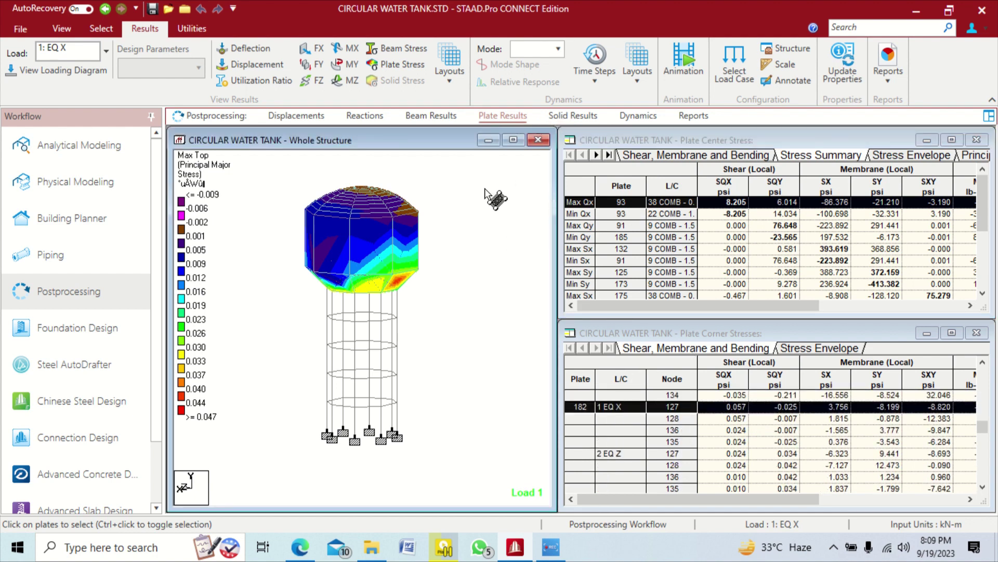
pyautogui.moveTo(303, 189); pyautogui.dragTo(494, 475)
pyautogui.click(457, 359)
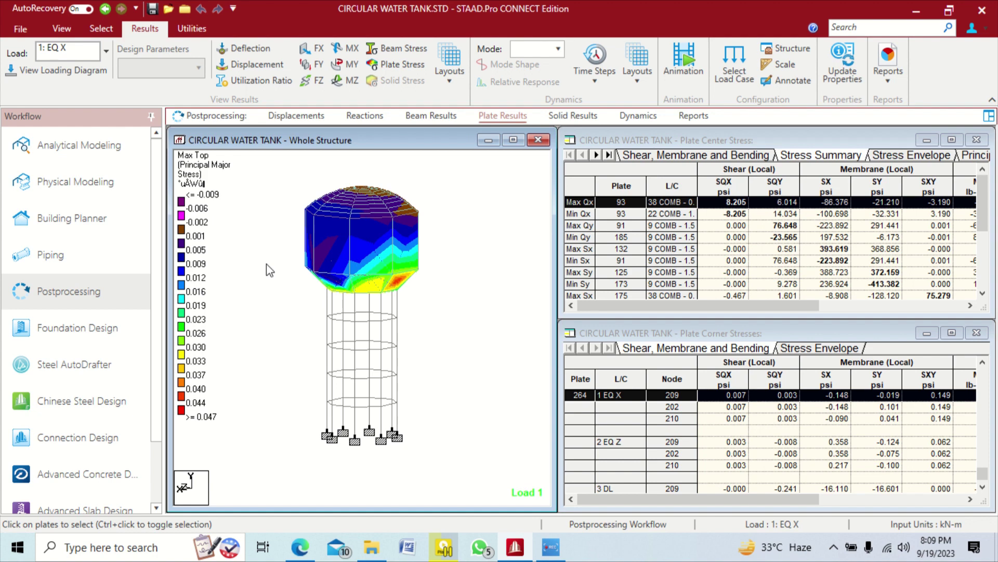
# Switch to the analytical modeling workflow, open the concrete design and set its current code to IS456
pyautogui.click(83, 143)
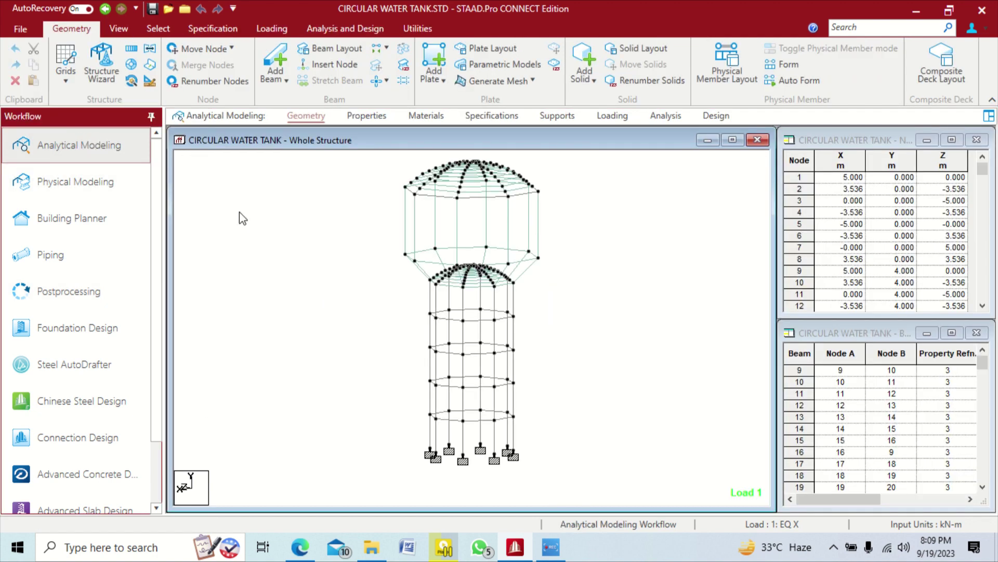
pyautogui.click(715, 116)
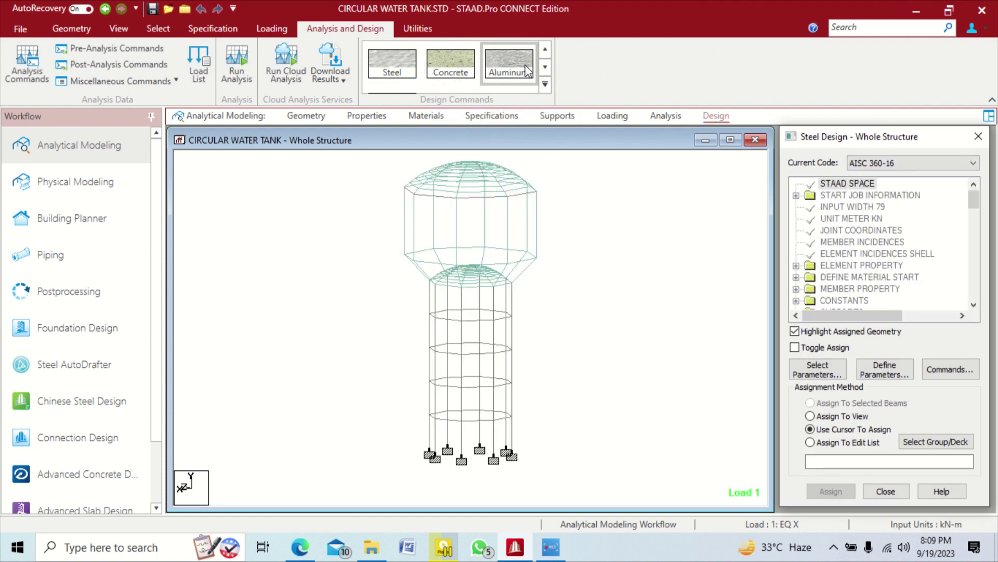
pyautogui.click(458, 74)
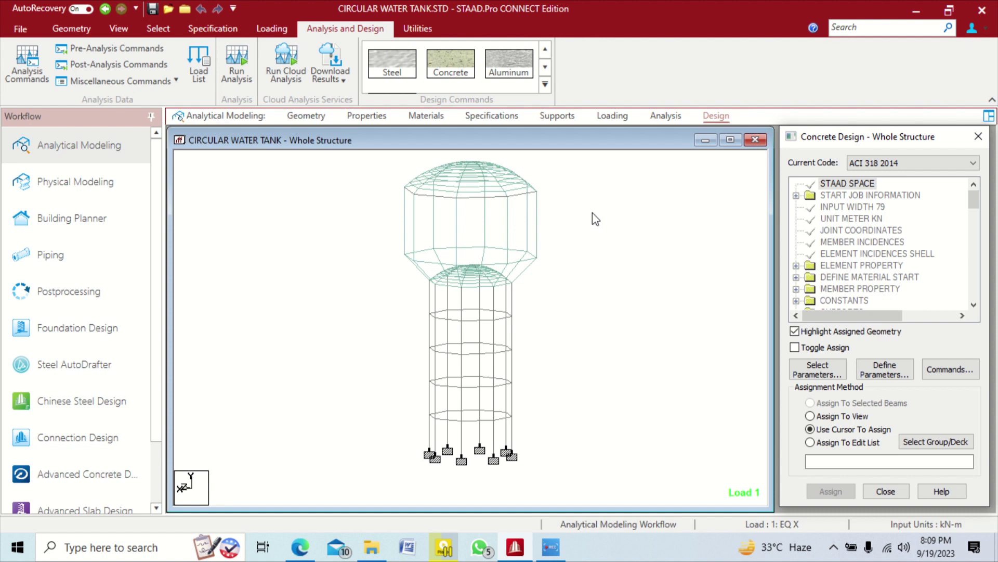
pyautogui.click(900, 161)
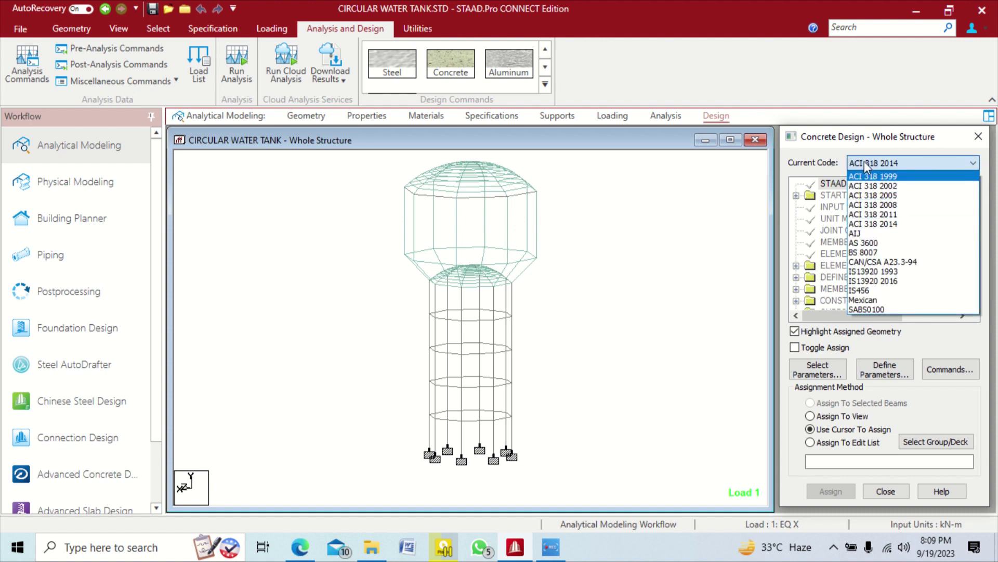
pyautogui.click(893, 292)
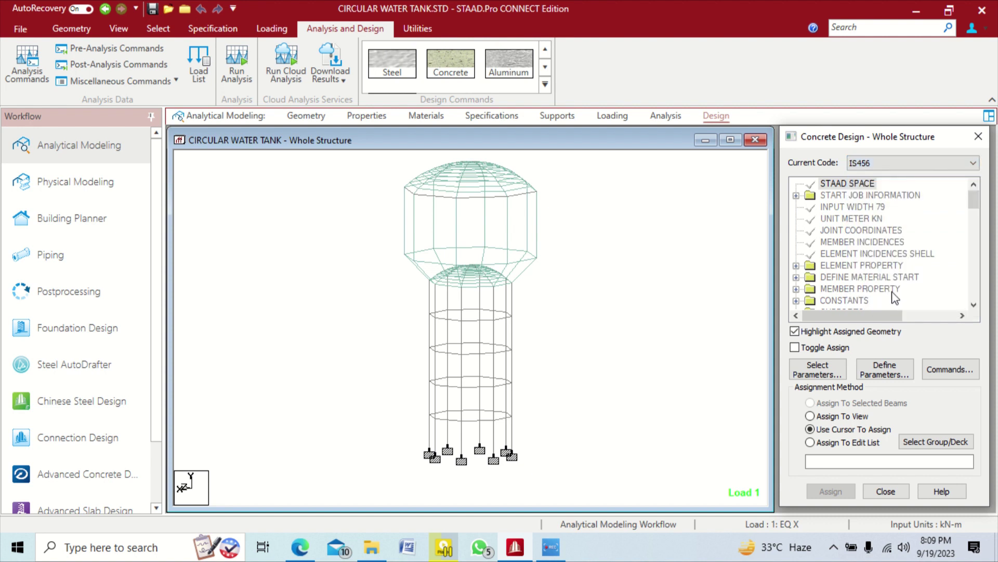
# Open the design parameter definitions and examine the bracing type and the clear cover parameters CLB, CLEAR and CLT
pyautogui.click(884, 372)
pyautogui.moveTo(606, 174); pyautogui.dragTo(594, 78)
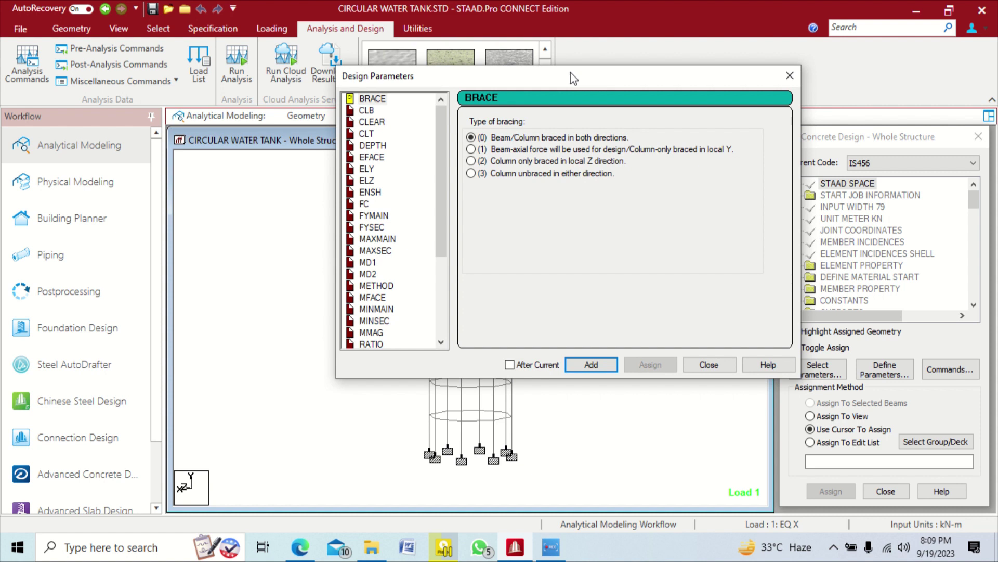
pyautogui.moveTo(570, 73); pyautogui.dragTo(585, 67)
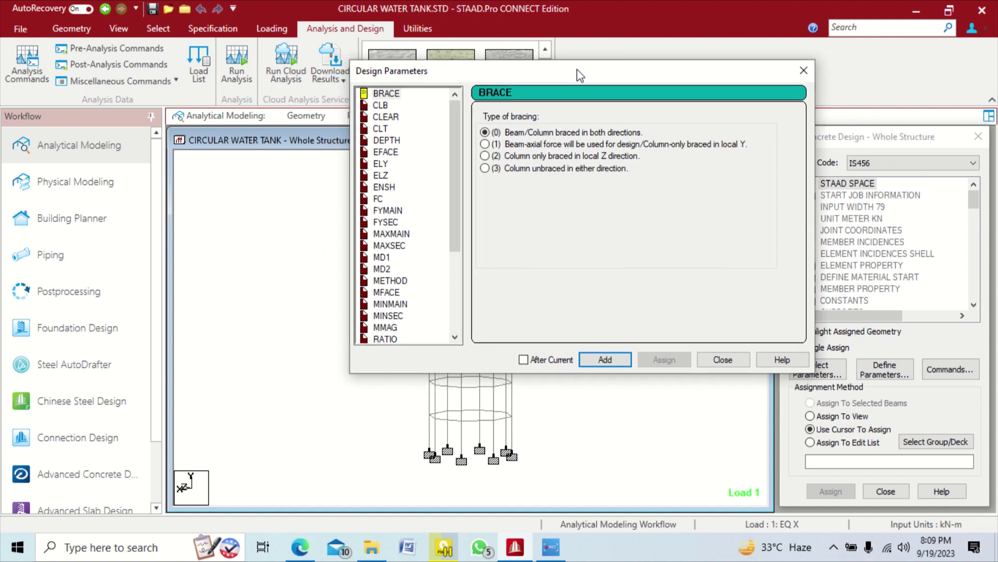
pyautogui.click(383, 105)
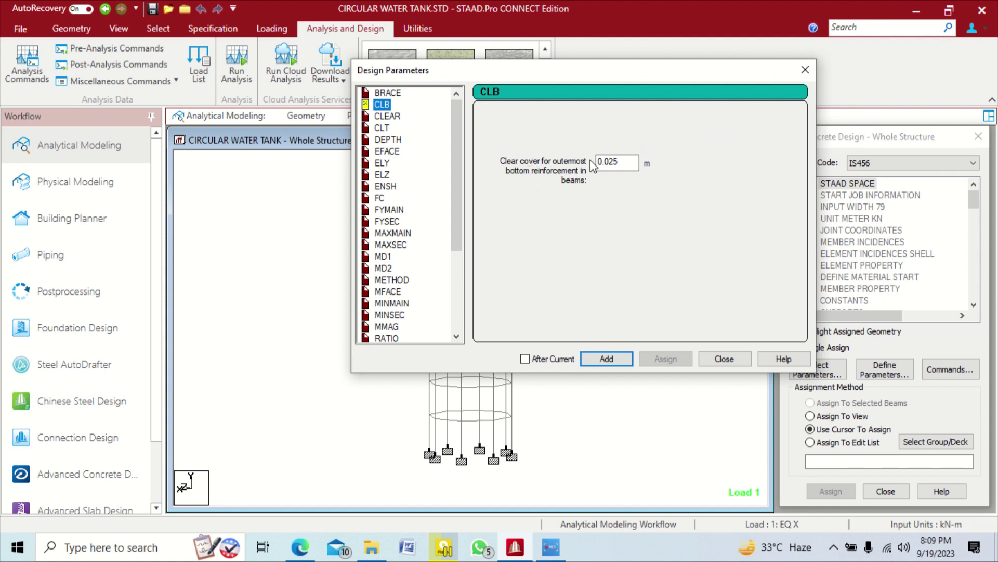
pyautogui.click(400, 117)
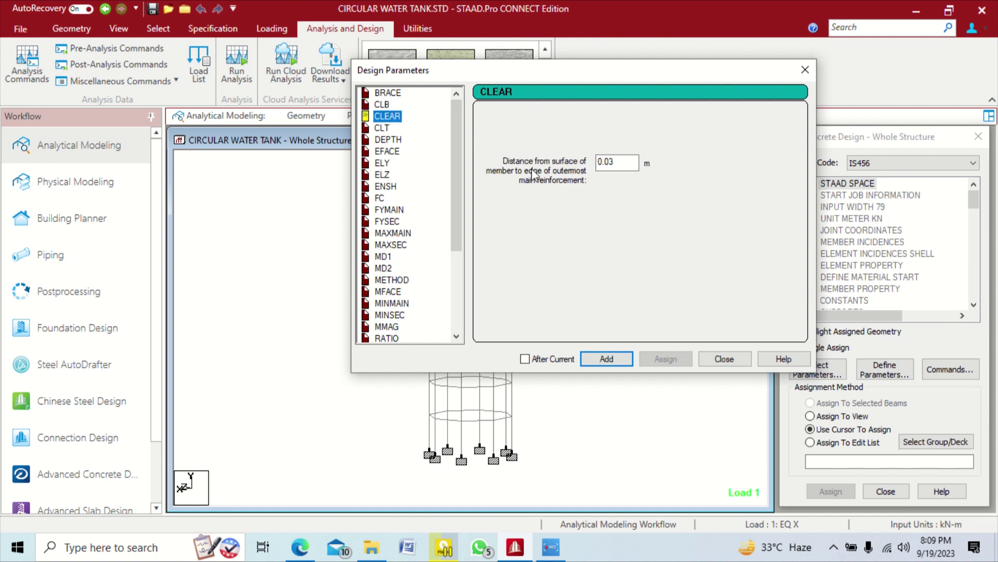
pyautogui.press('Down')
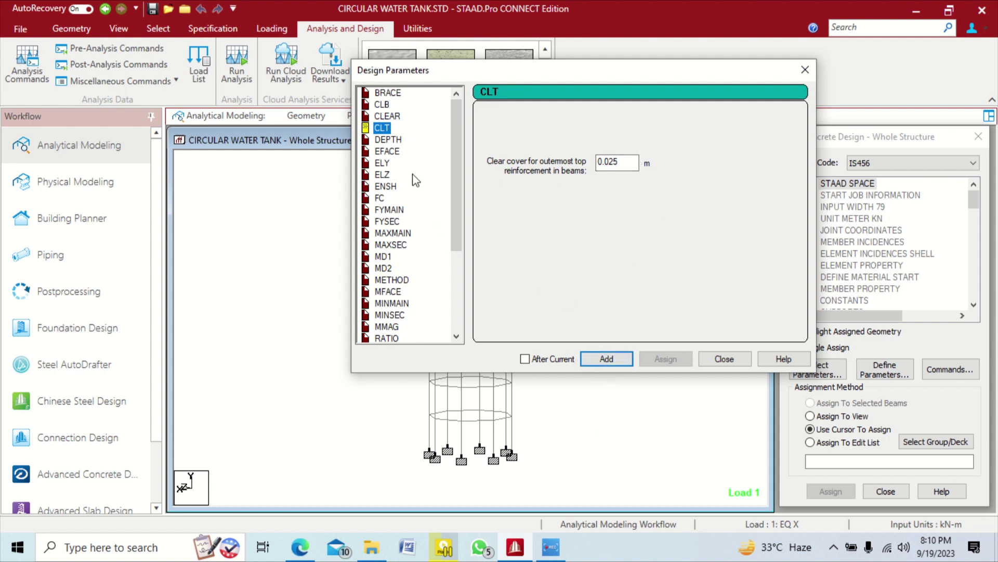
# Add the FC parameter with a concrete compressive strength of 40000 kN/m2 to the concrete design
pyautogui.click(378, 197)
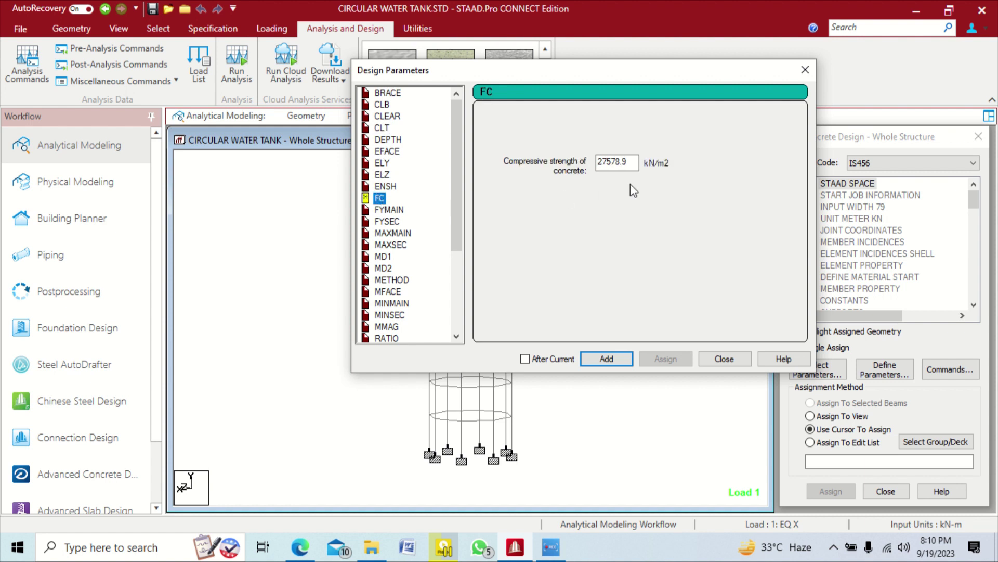
pyautogui.doubleClick(622, 162)
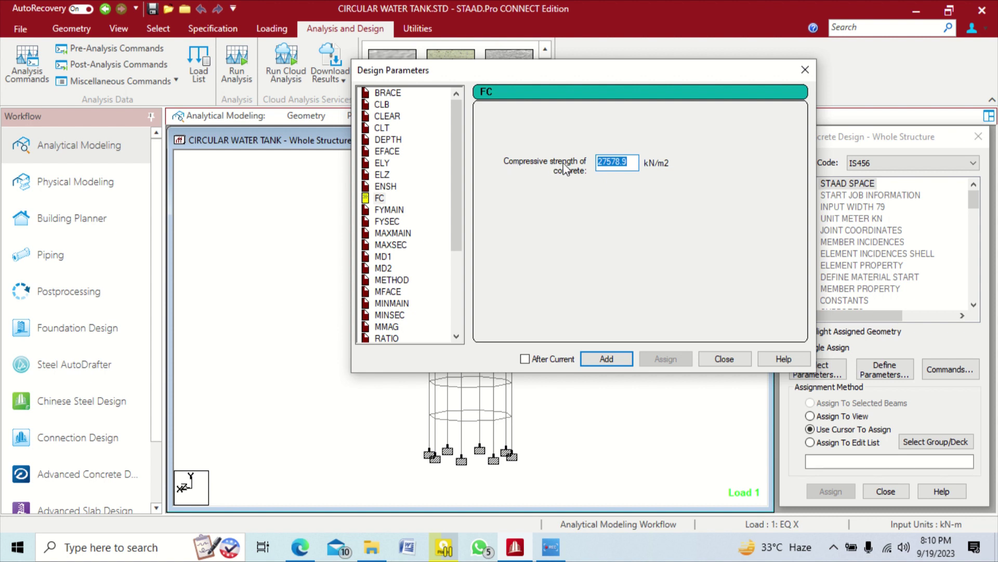
pyautogui.write('40')
pyautogui.write('000')
pyautogui.click(623, 357)
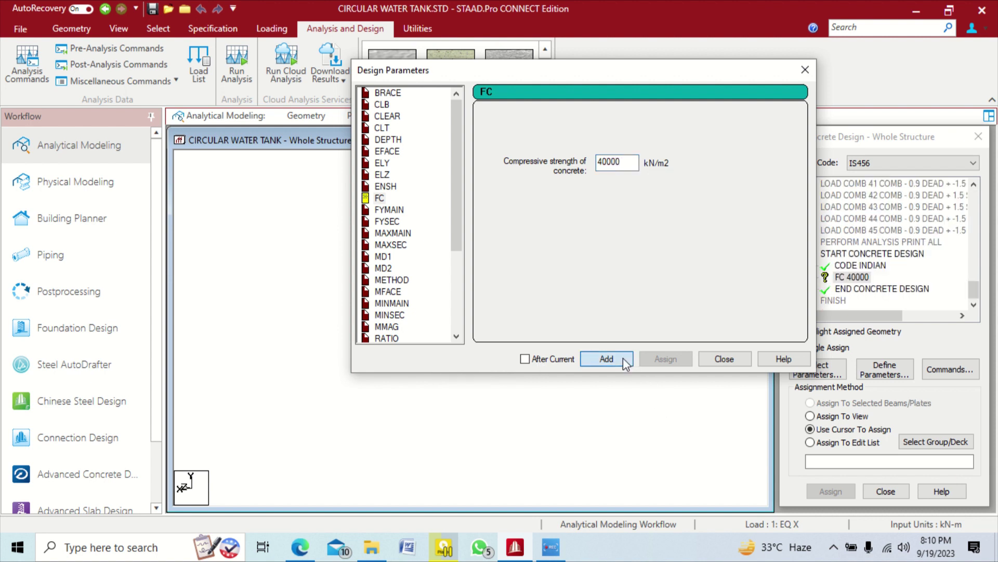
# Add the FYMAIN parameter with a main reinforcement yield strength of 550000 kN/m2
pyautogui.click(390, 209)
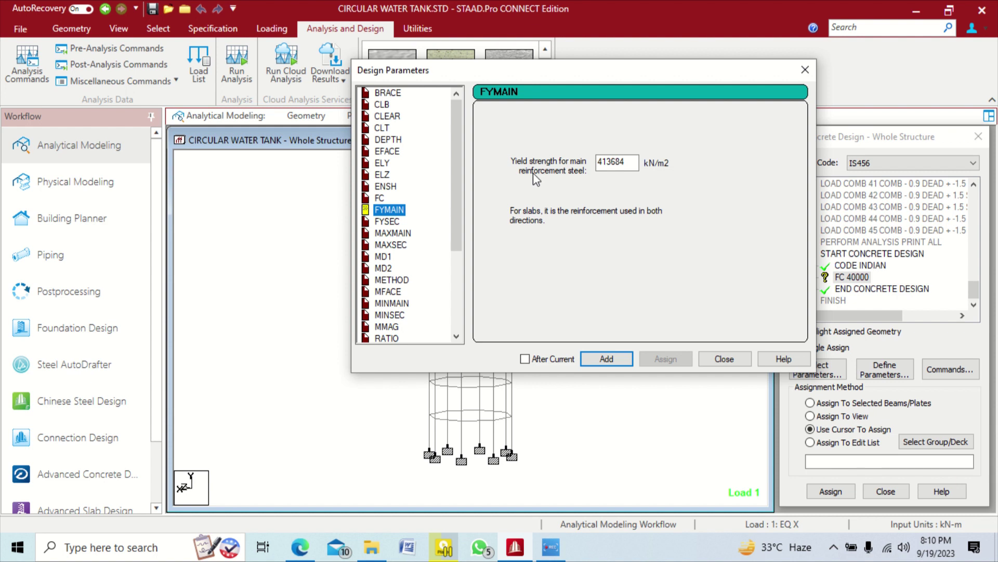
pyautogui.doubleClick(616, 162)
pyautogui.write('550000')
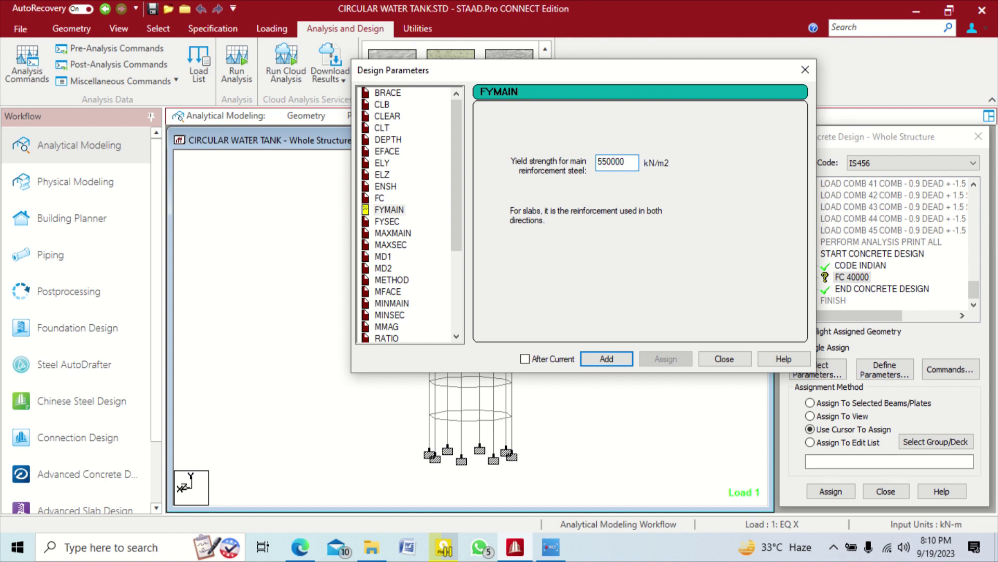
pyautogui.click(617, 360)
# Add the FYSEC parameter with a shear reinforcement yield strength of 415000 kN/m2
pyautogui.click(387, 222)
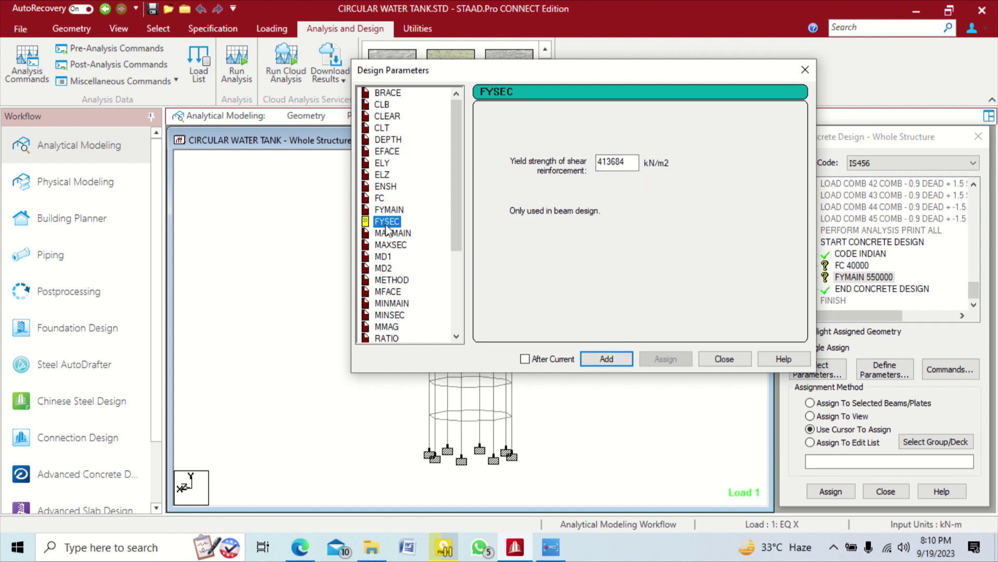
pyautogui.doubleClick(619, 162)
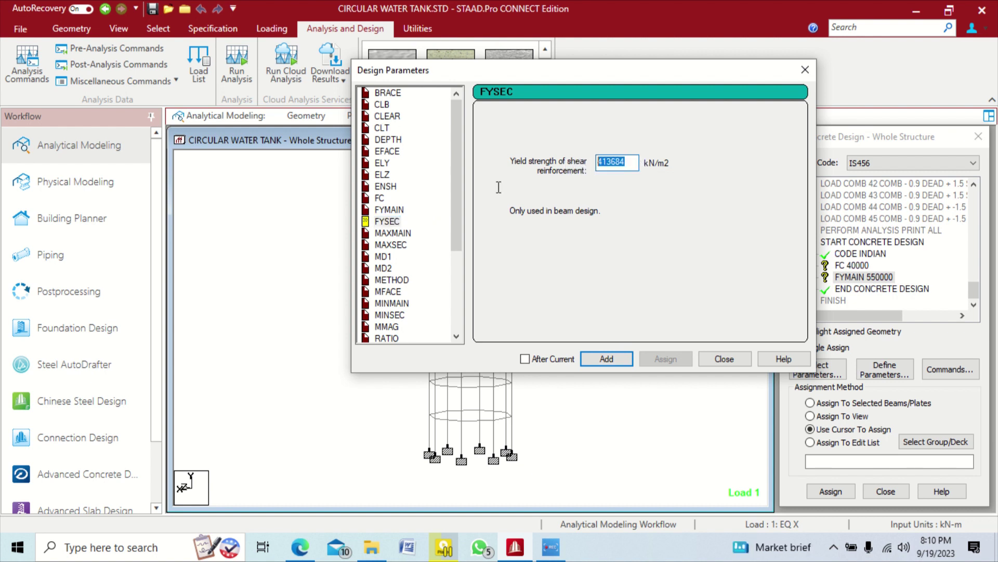
pyautogui.write('415000')
pyautogui.click(613, 359)
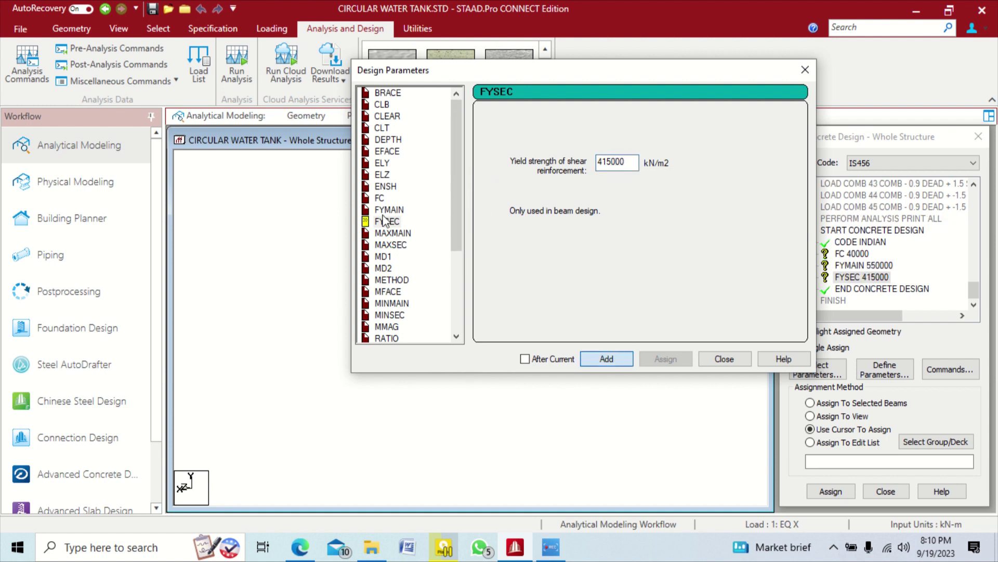
# Examine the maximum and minimum reinforcement size parameters and the RATIO limit for the longitudinal reinforcement percentage
pyautogui.click(394, 233)
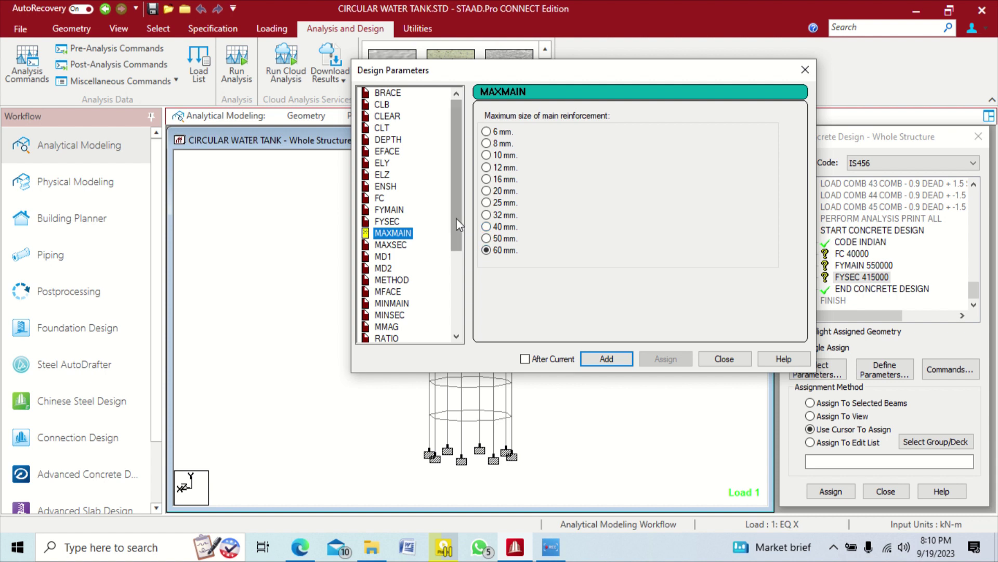
pyautogui.scroll(-1, 456, 217)
pyautogui.click(395, 221)
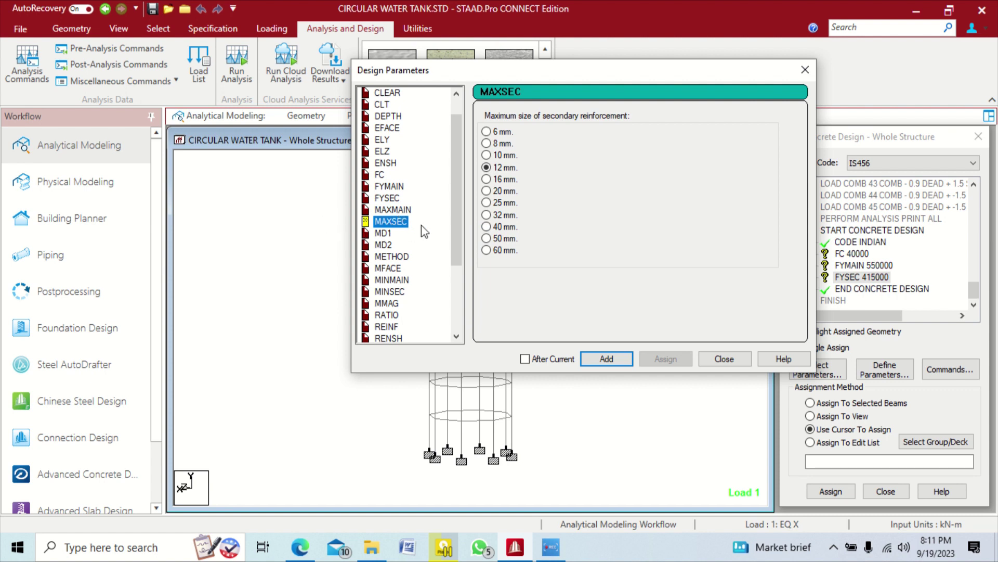
pyautogui.scroll(-1, 400, 299)
pyautogui.click(400, 247)
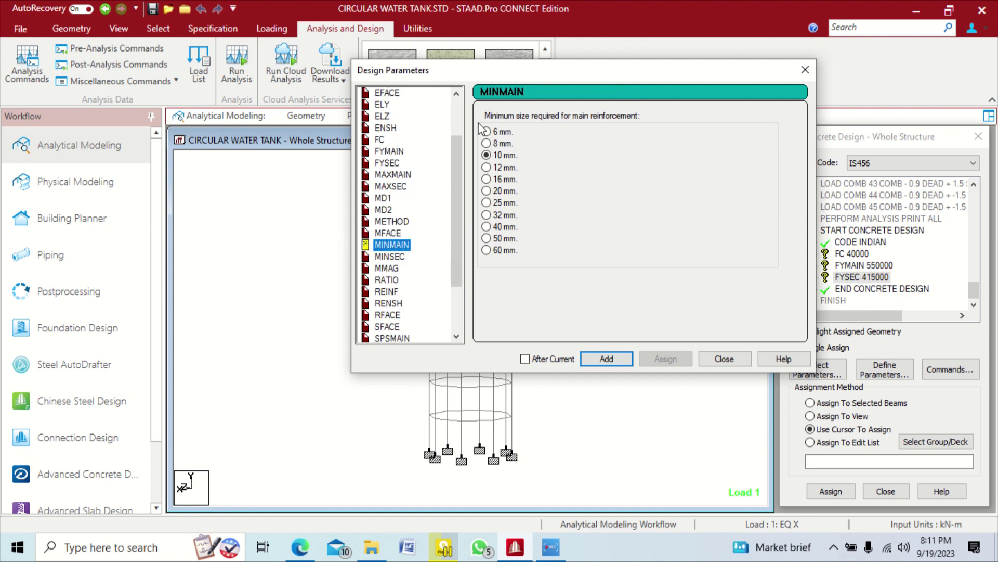
pyautogui.scroll(-1, 403, 268)
pyautogui.click(391, 223)
pyautogui.click(396, 210)
pyautogui.click(408, 151)
pyautogui.scroll(-1, 400, 302)
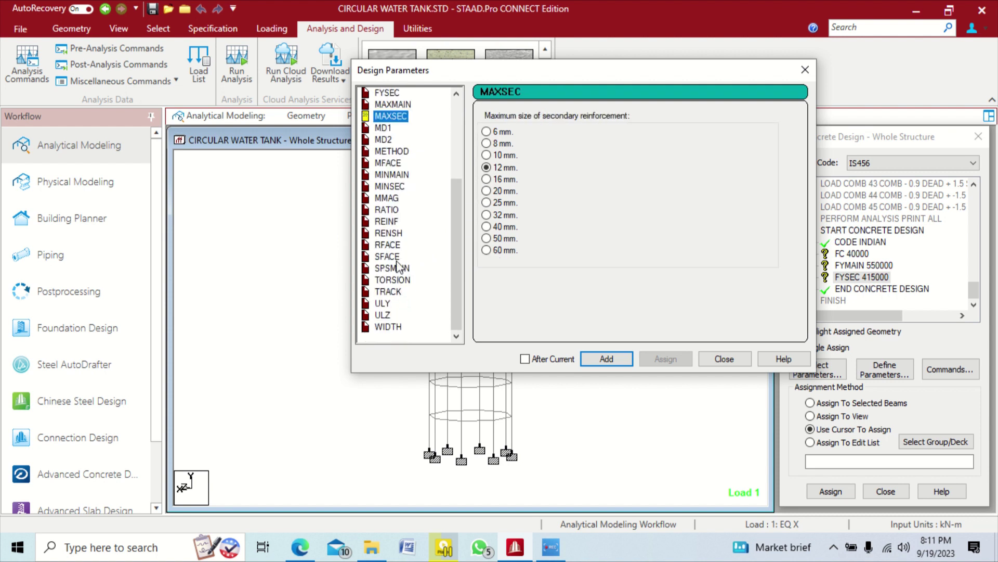
pyautogui.click(391, 210)
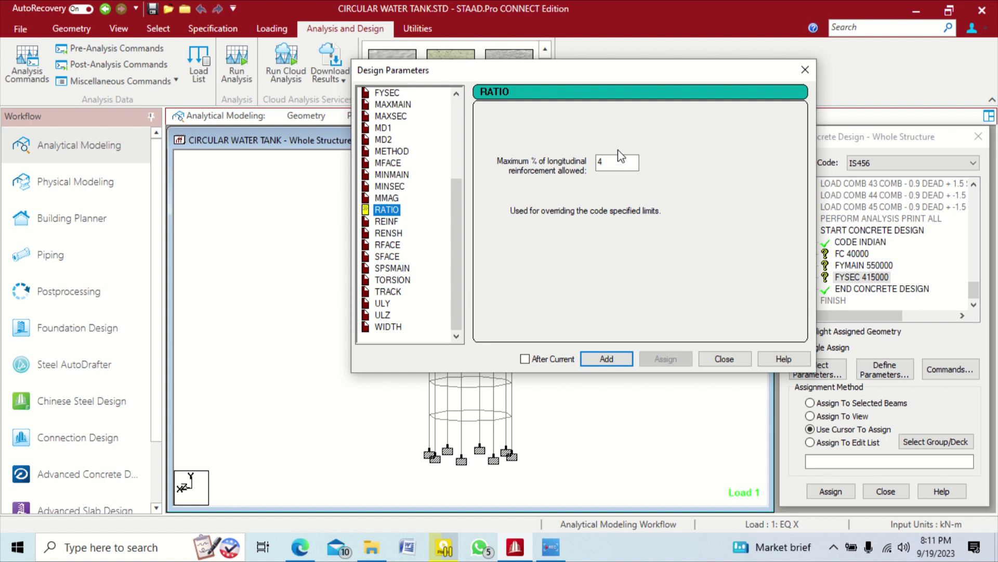
pyautogui.doubleClick(617, 162)
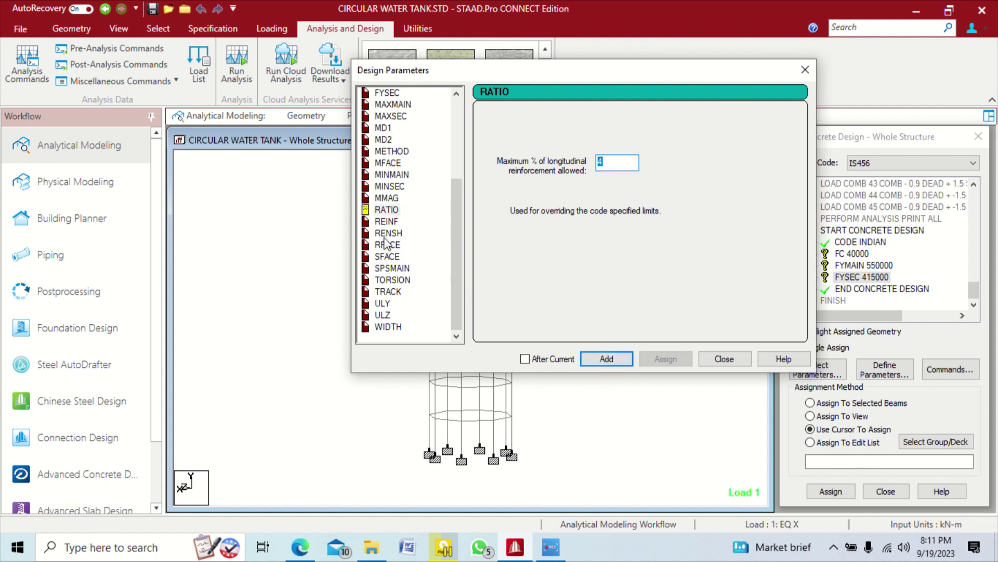
# Add the TRACK parameter with option 2 for maximum printed details and close the parameter definitions
pyautogui.click(389, 292)
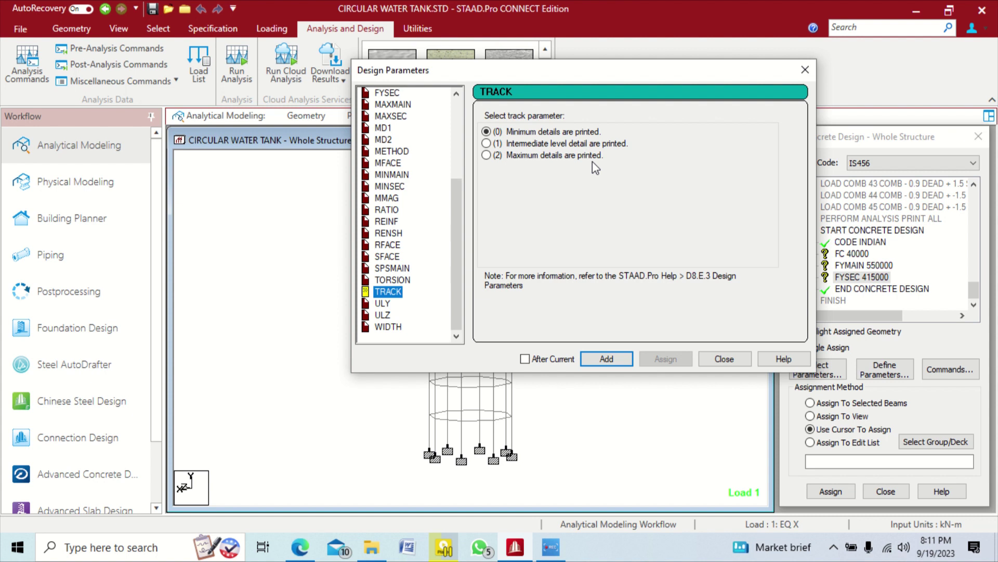
pyautogui.click(533, 155)
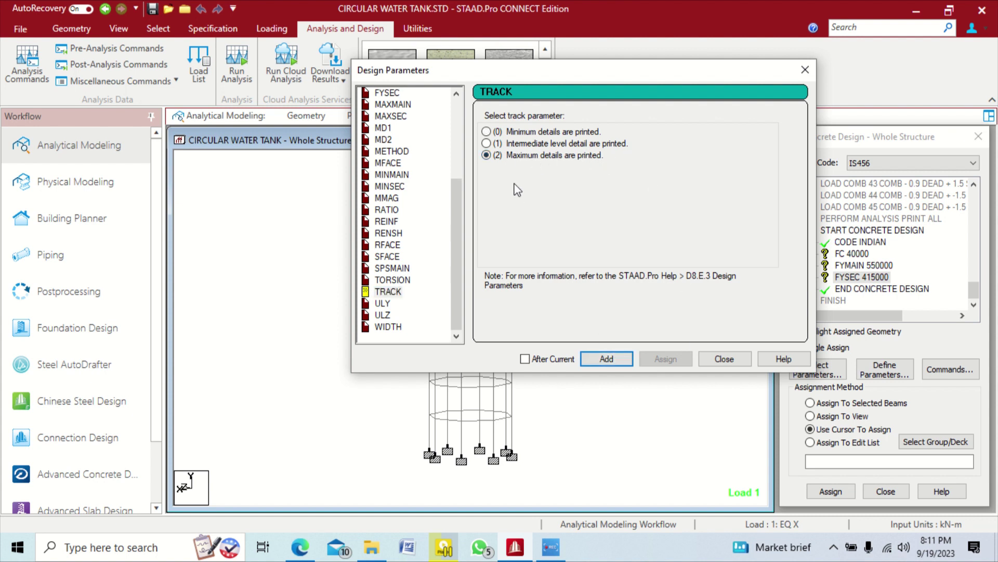
pyautogui.click(599, 359)
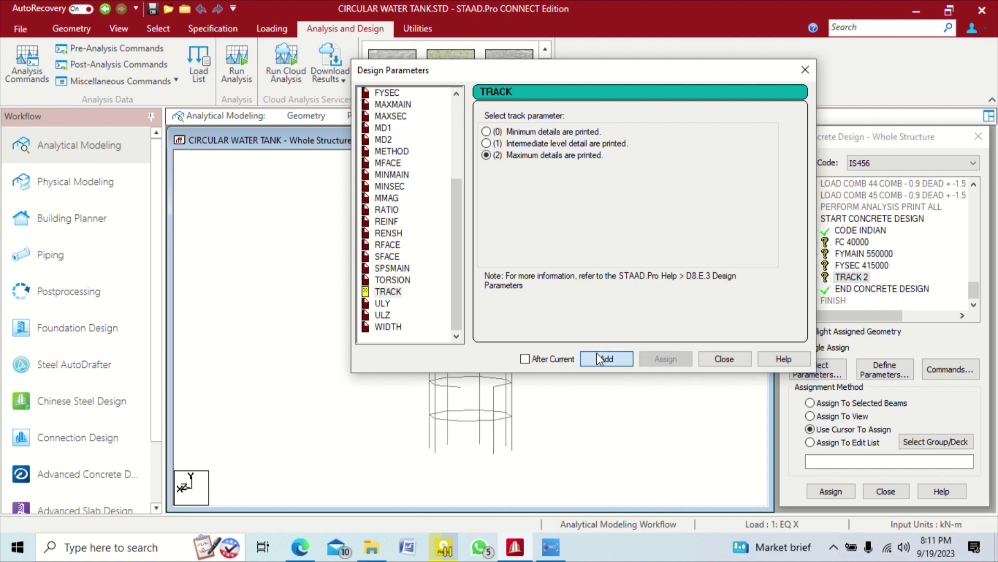
pyautogui.click(731, 354)
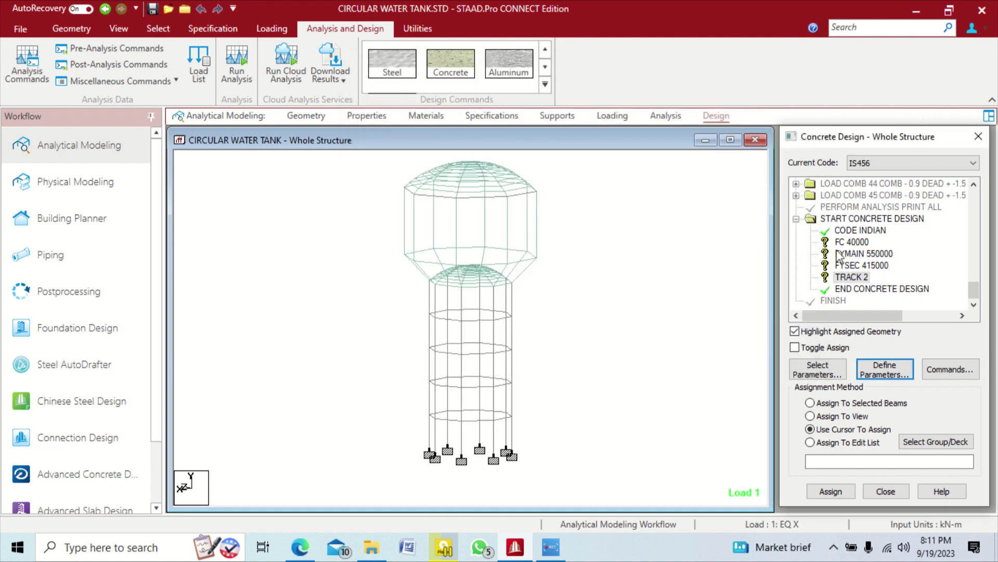
# Open the design commands and add DESIGN BEAM and DESIGN COLUMN to the concrete design
pyautogui.click(945, 372)
pyautogui.moveTo(755, 192); pyautogui.dragTo(515, 88)
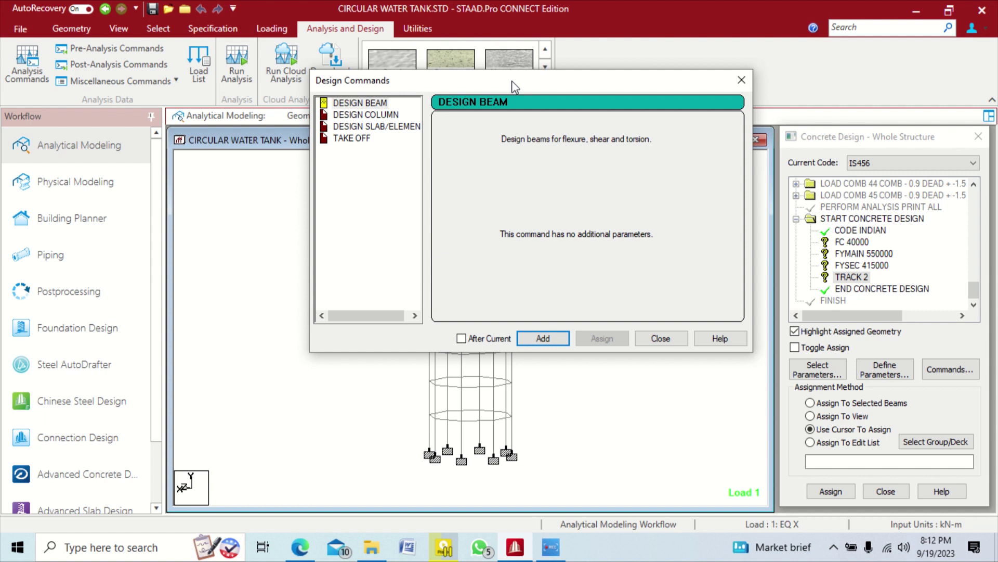
pyautogui.click(364, 105)
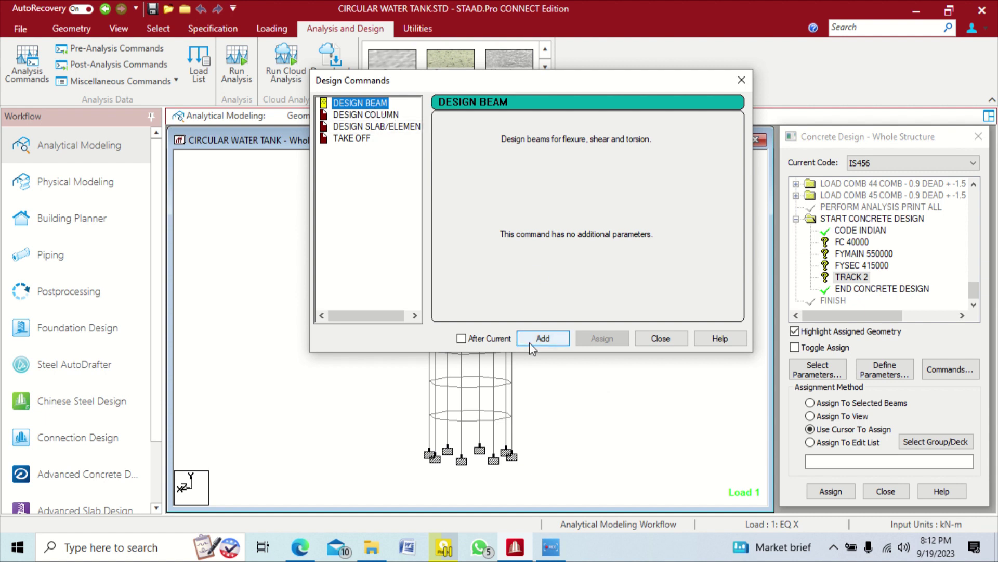
pyautogui.click(529, 342)
pyautogui.click(368, 115)
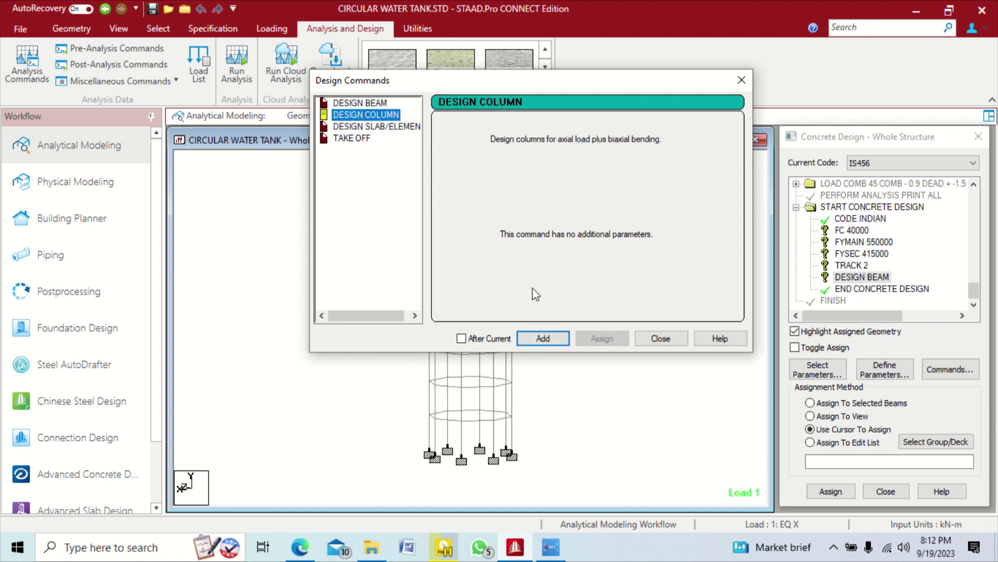
pyautogui.click(542, 339)
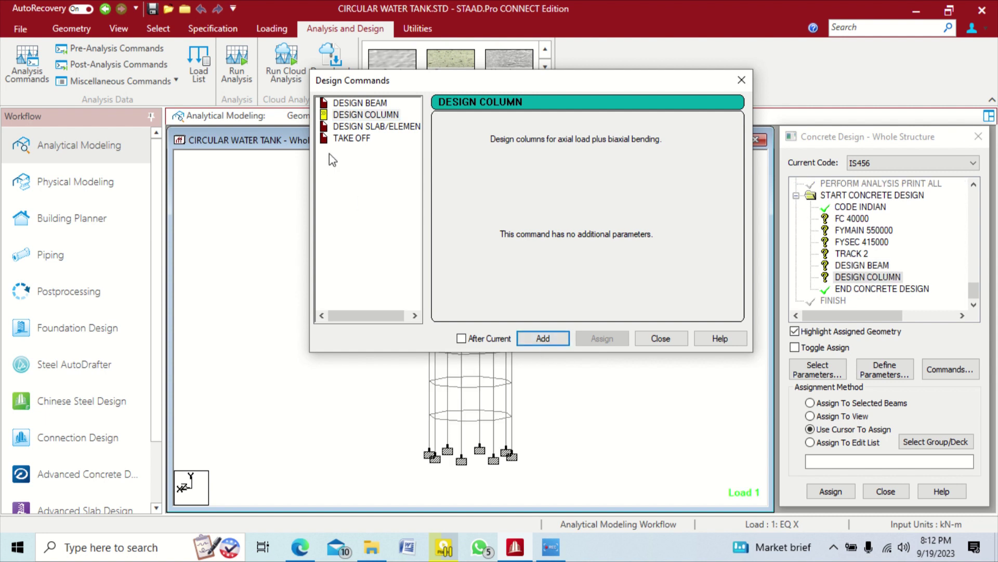
# Add the TAKE OFF command for concrete volume and reinforcement weight, and close the design commands
pyautogui.click(351, 138)
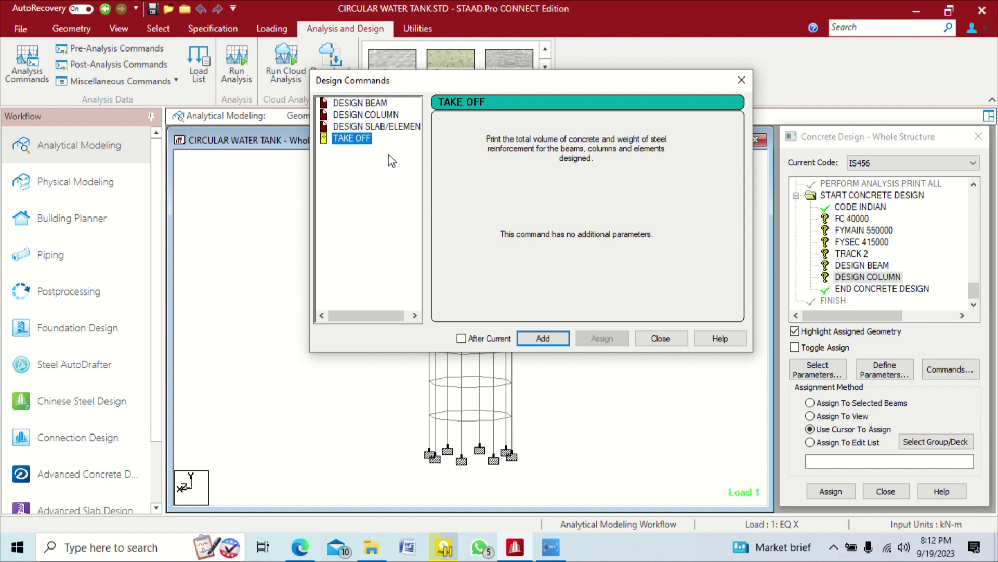
pyautogui.click(533, 337)
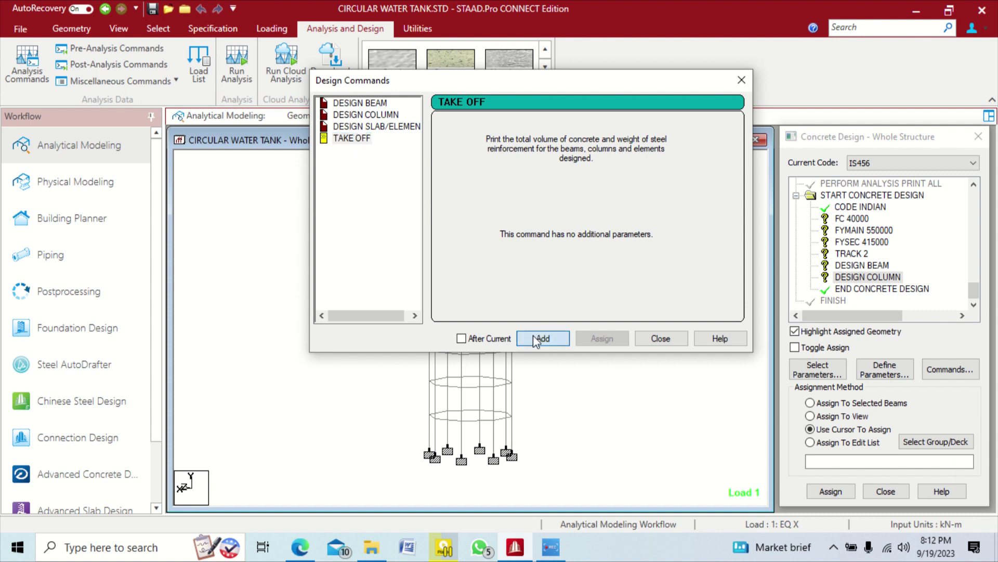
pyautogui.click(659, 337)
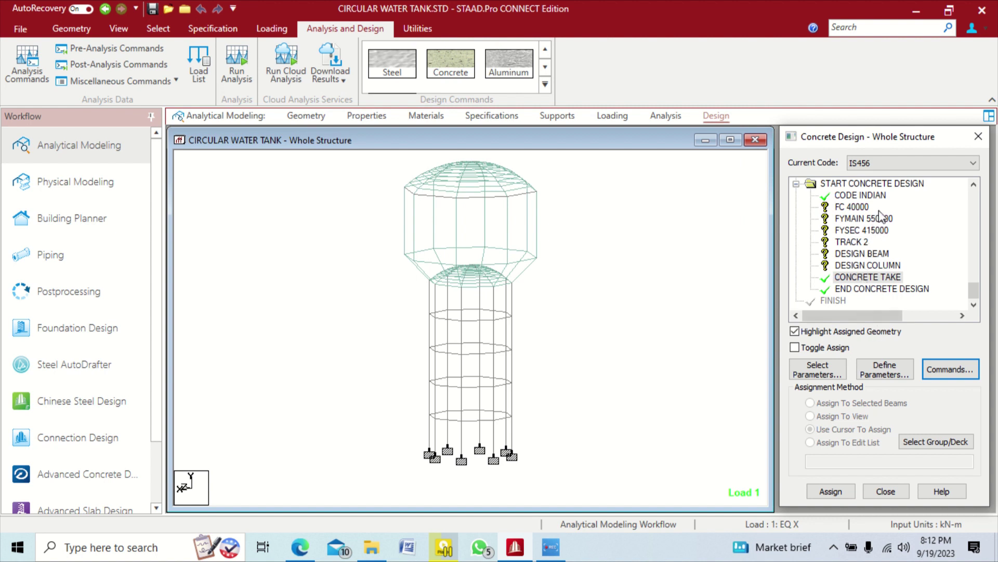
# Assign the FC 40000 parameter to the whole structure using the Assign To View method
pyautogui.click(850, 207)
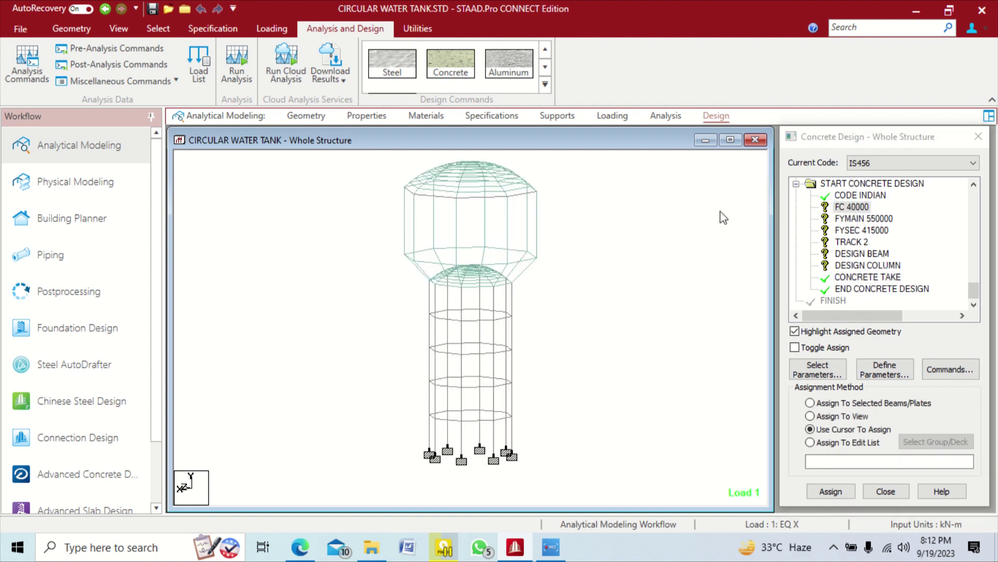
pyautogui.click(850, 209)
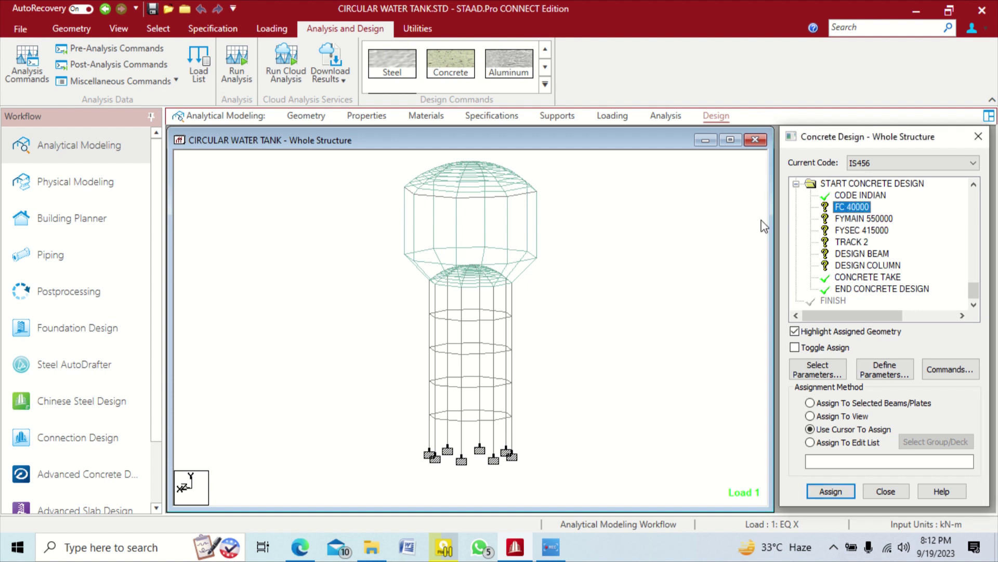
pyautogui.click(833, 426)
pyautogui.click(832, 417)
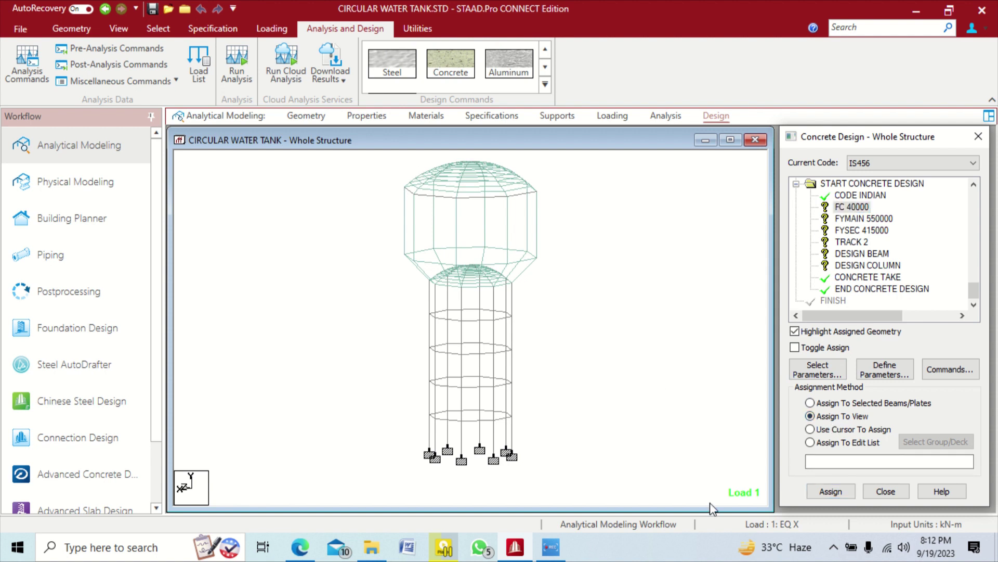
pyautogui.click(831, 490)
pyautogui.click(907, 357)
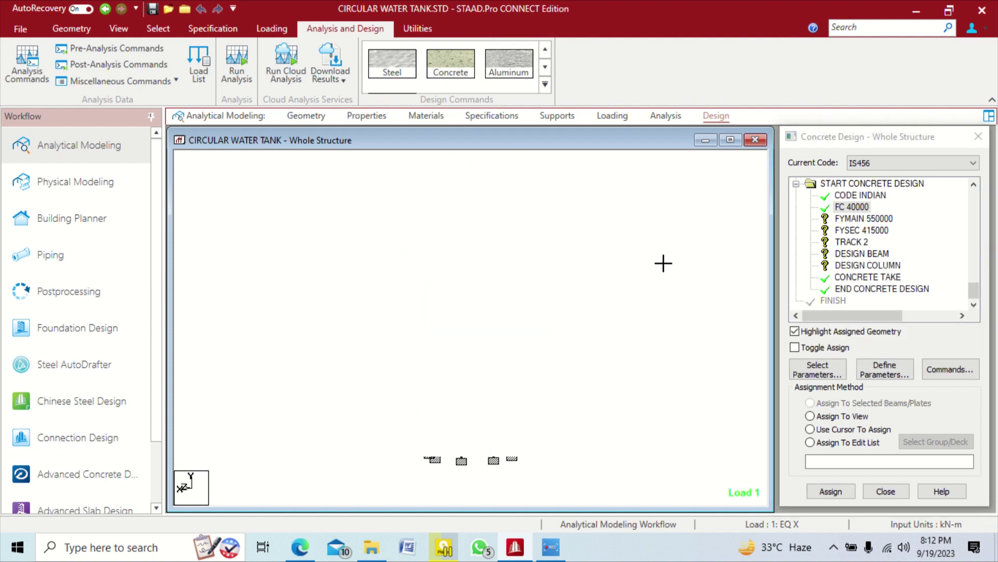
# Assign the FYMAIN 550000 parameter to the whole structure using the Assign To View method
pyautogui.click(864, 218)
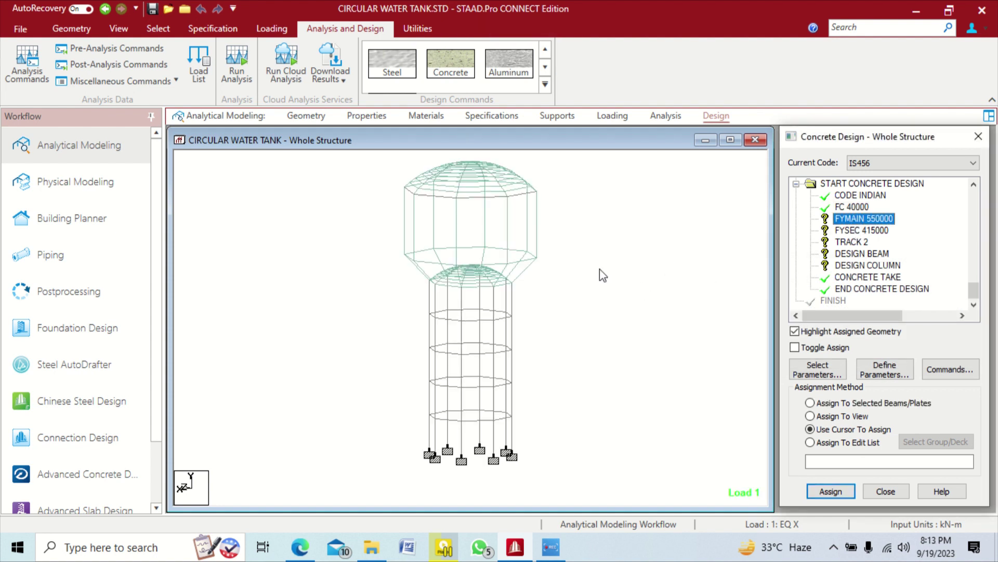
pyautogui.moveTo(382, 157); pyautogui.dragTo(614, 490)
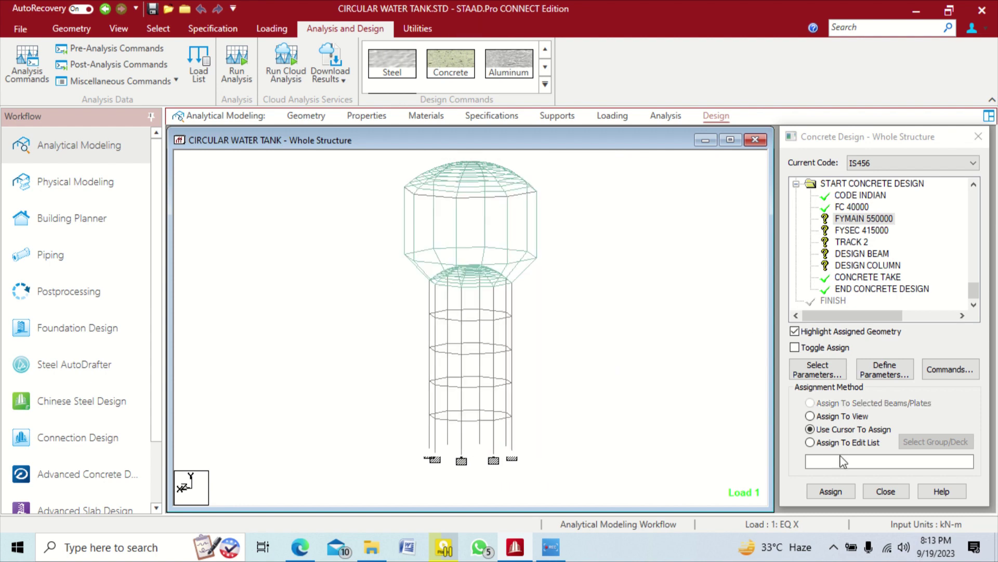
pyautogui.click(835, 416)
pyautogui.click(846, 489)
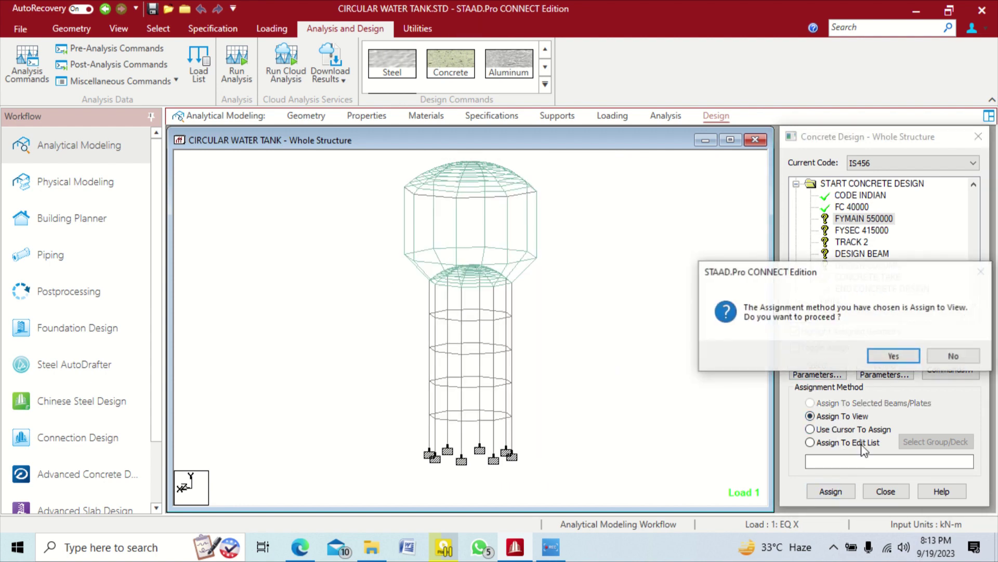
pyautogui.click(894, 357)
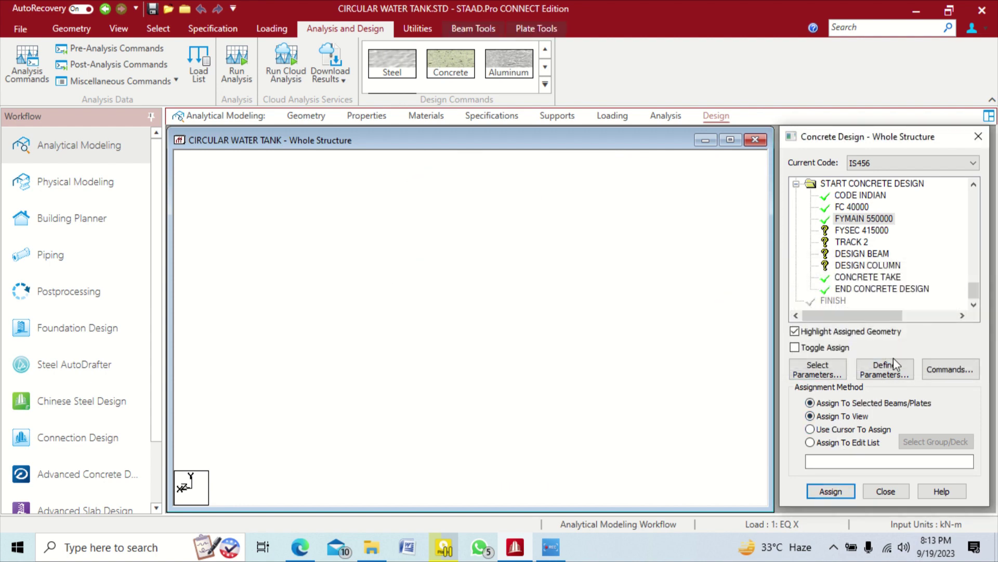
# Assign the FYSEC 415000 parameter to the whole structure using the Assign To View method
pyautogui.click(858, 231)
pyautogui.moveTo(378, 174); pyautogui.dragTo(579, 497)
pyautogui.click(642, 360)
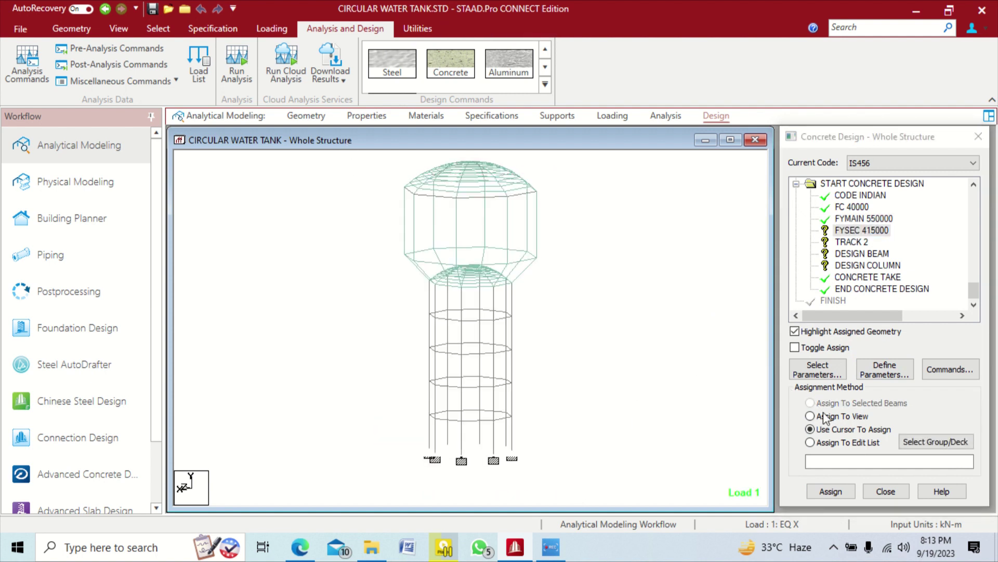
pyautogui.click(838, 423)
pyautogui.click(838, 419)
pyautogui.click(832, 491)
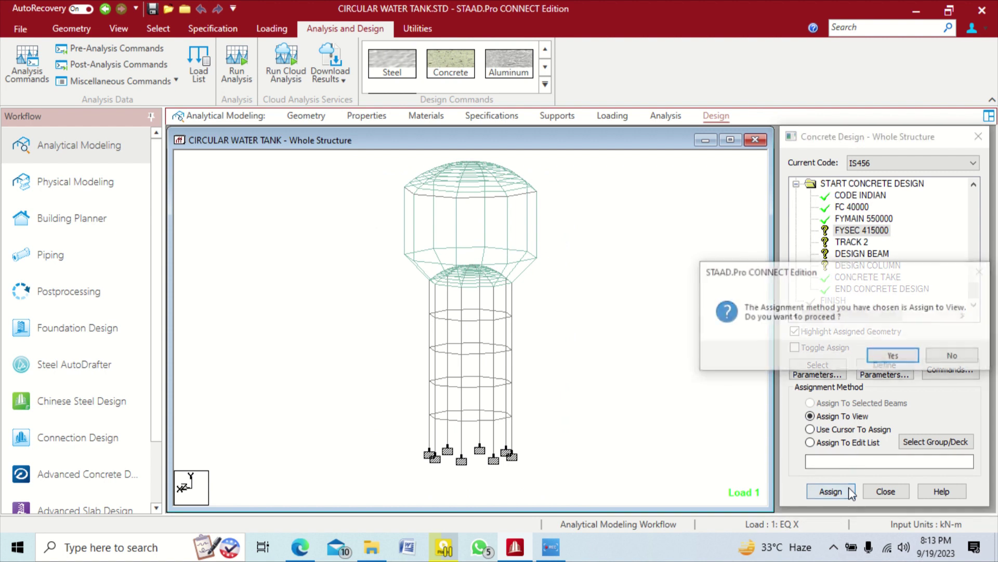
pyautogui.click(884, 358)
# Assign the TRACK 2 parameter to the whole structure using the Assign To View method
pyautogui.click(845, 243)
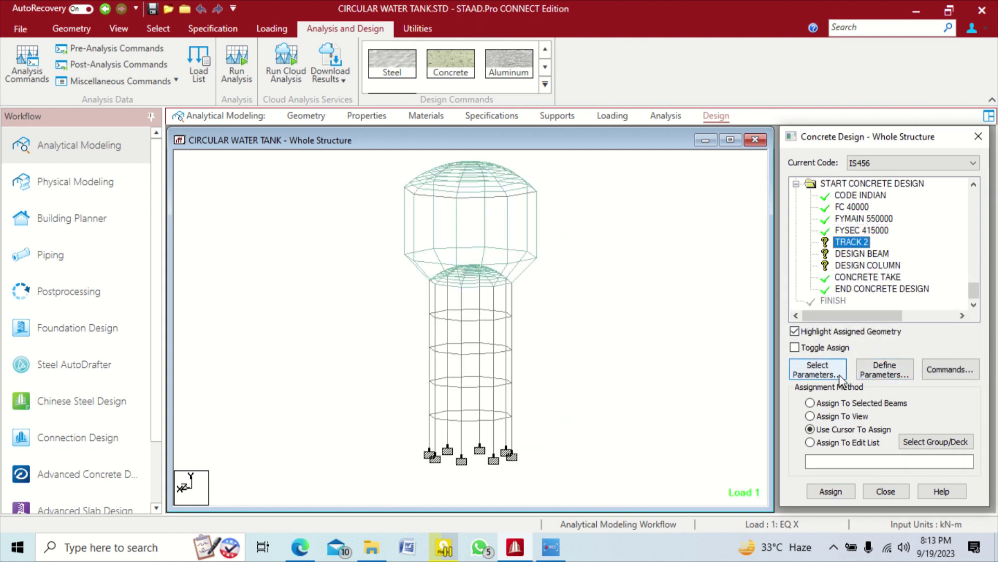
pyautogui.click(850, 415)
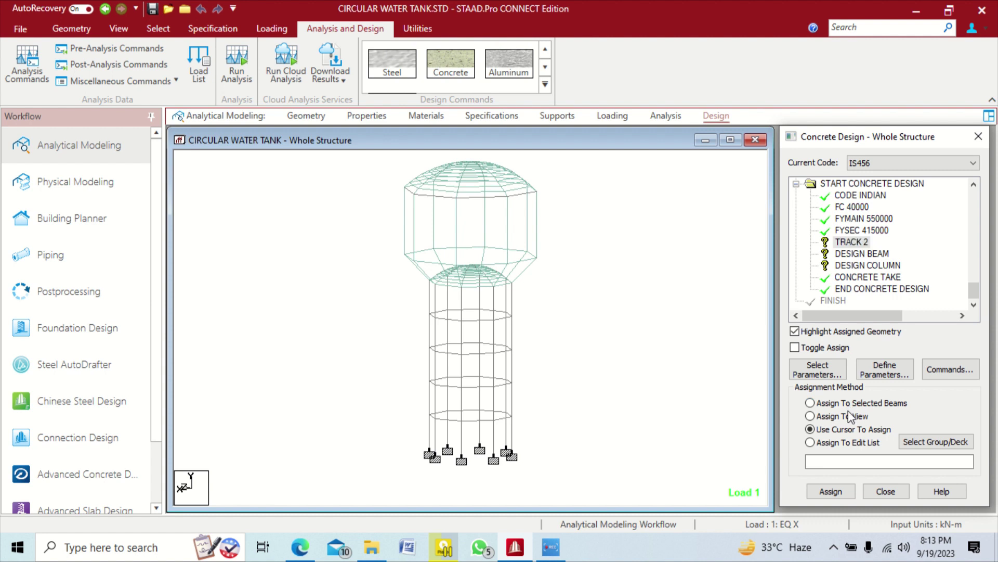
pyautogui.click(831, 491)
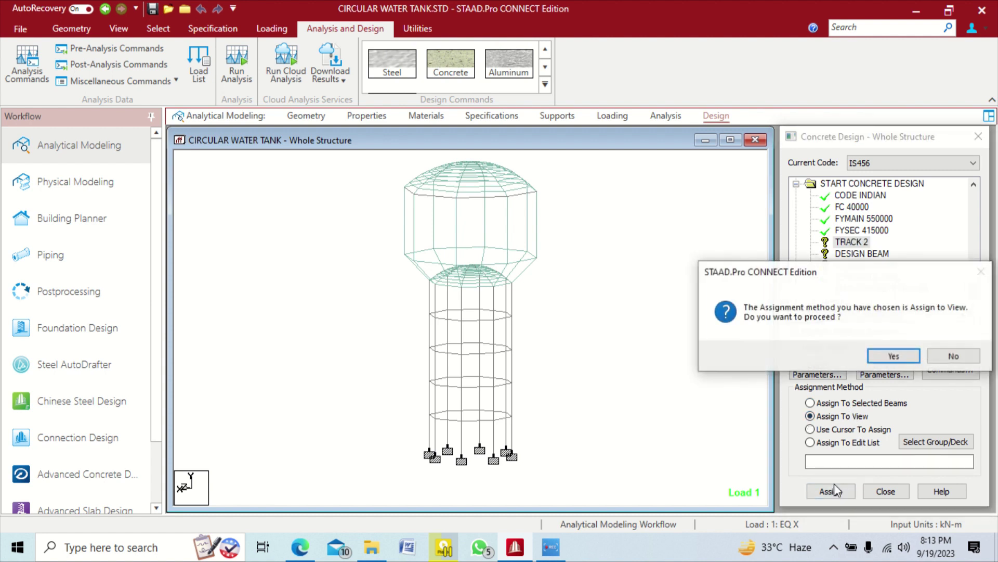
pyautogui.click(903, 353)
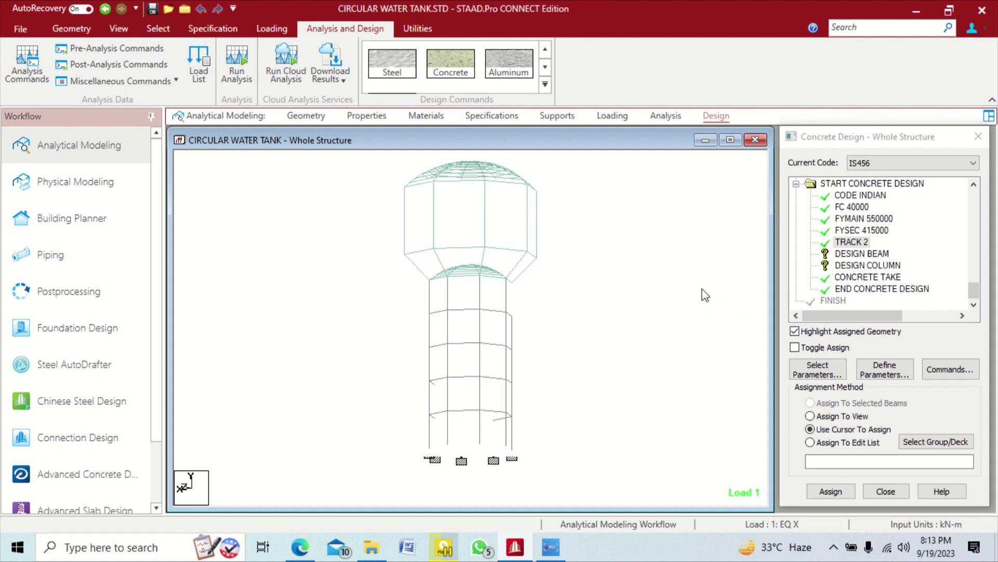
# Assign DESIGN BEAM to all horizontal ring beams, selecting them parallel to the XZ plane with a Y range from 0 over the full height
pyautogui.click(862, 254)
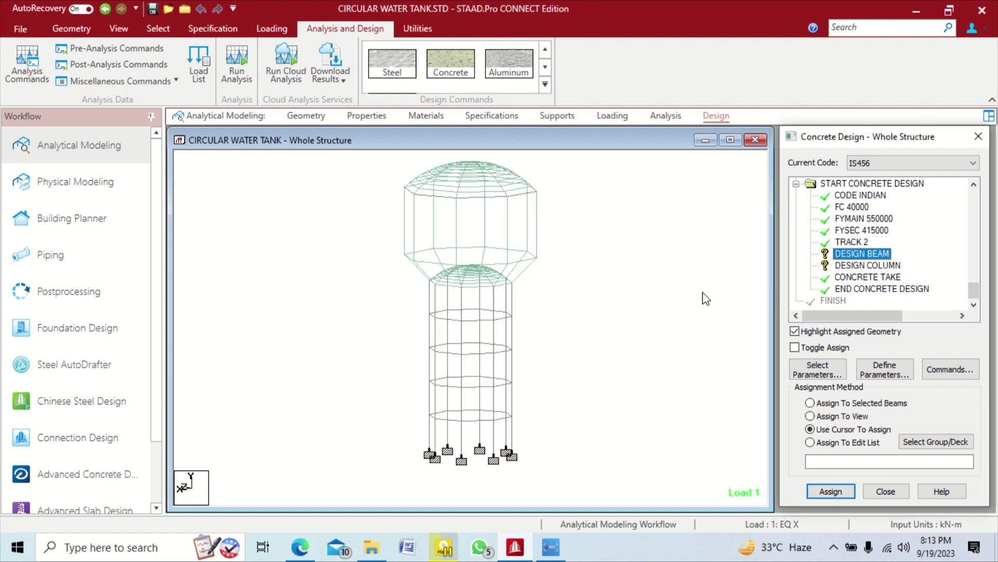
pyautogui.click(152, 29)
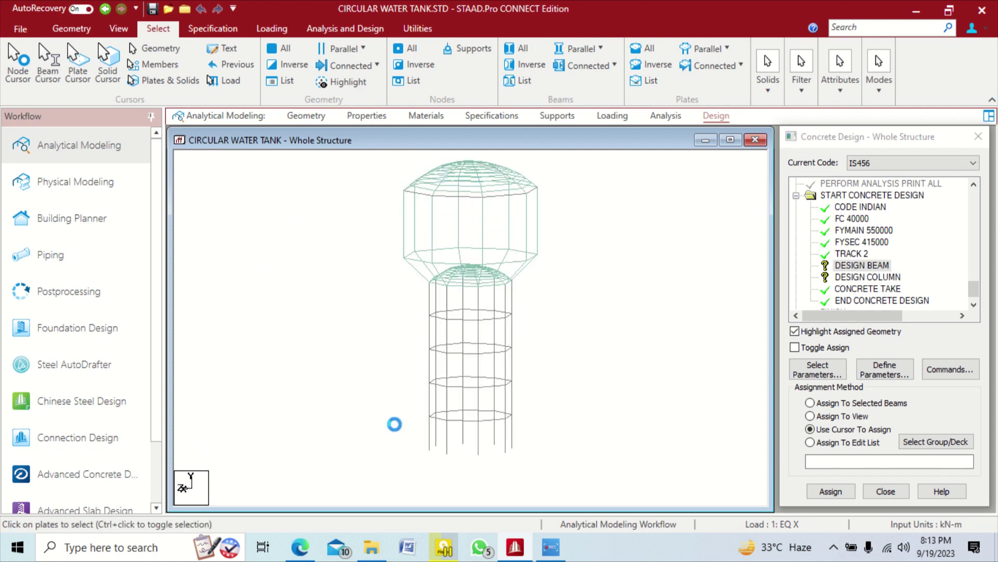
pyautogui.moveTo(394, 311); pyautogui.dragTo(330, 414, button='middle')
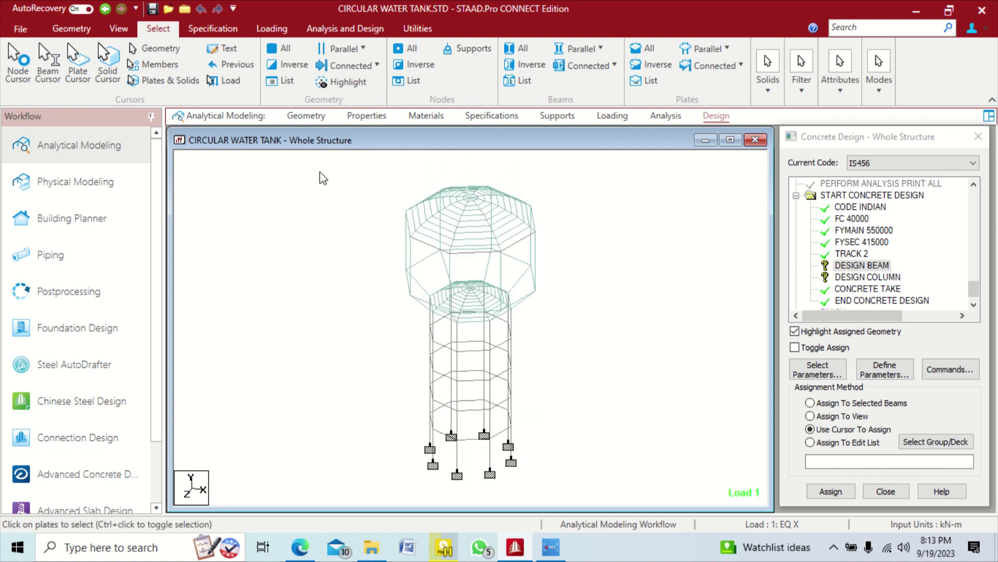
pyautogui.click(344, 48)
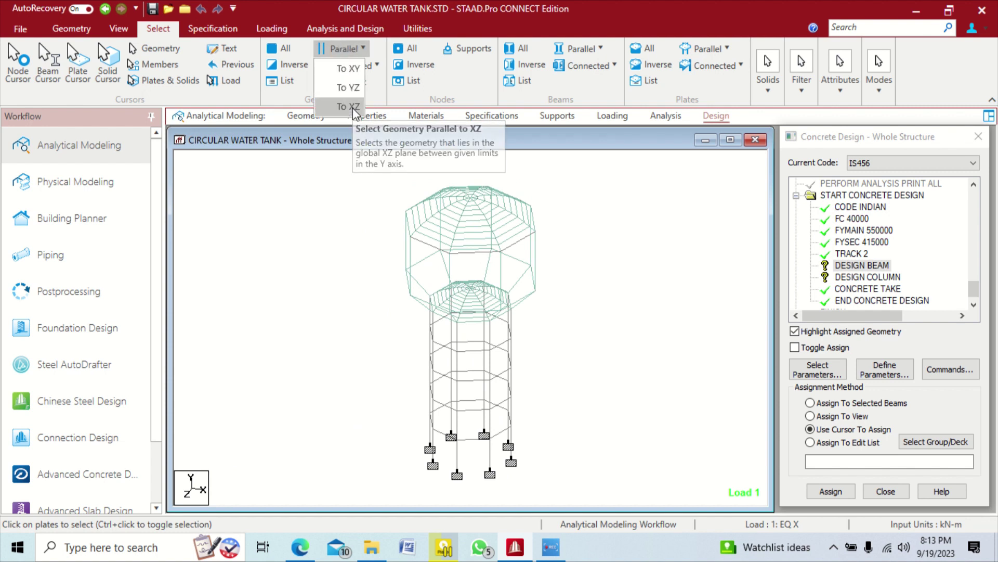
pyautogui.click(354, 107)
pyautogui.press('Tab')
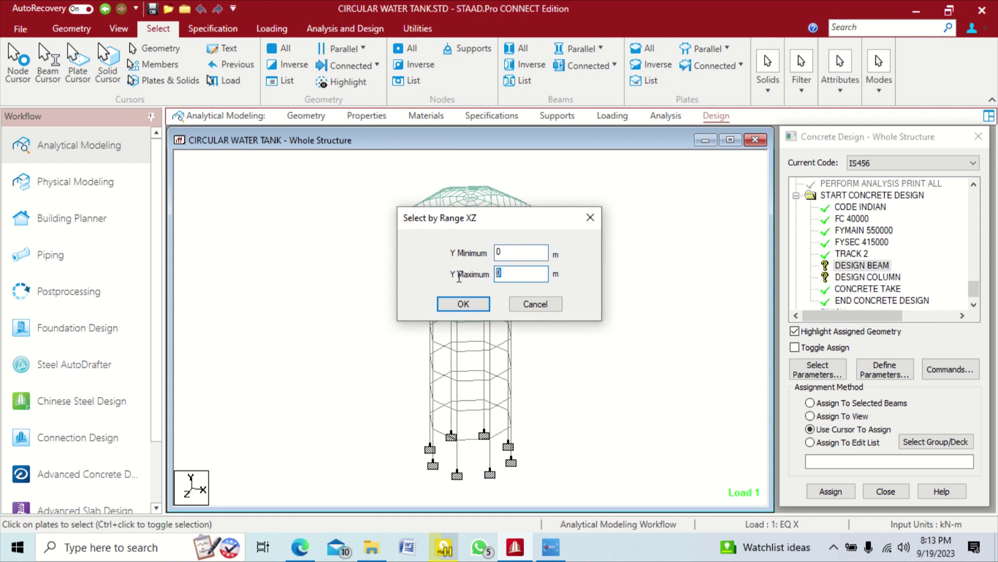
pyautogui.moveTo(492, 216); pyautogui.dragTo(673, 217)
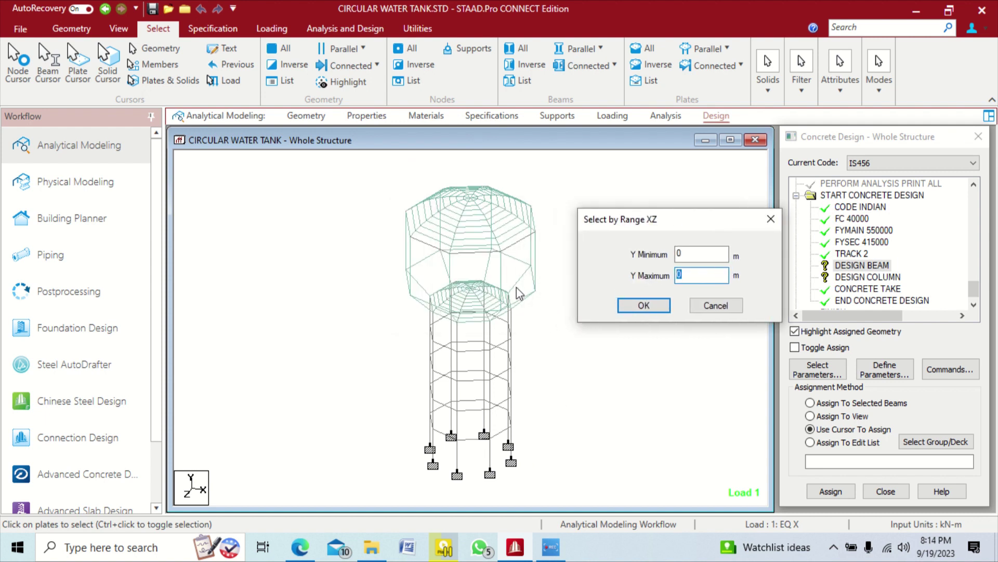
pyautogui.click(703, 254)
pyautogui.click(714, 281)
pyautogui.press('BackSpace')
pyautogui.write('5')
pyautogui.click(644, 305)
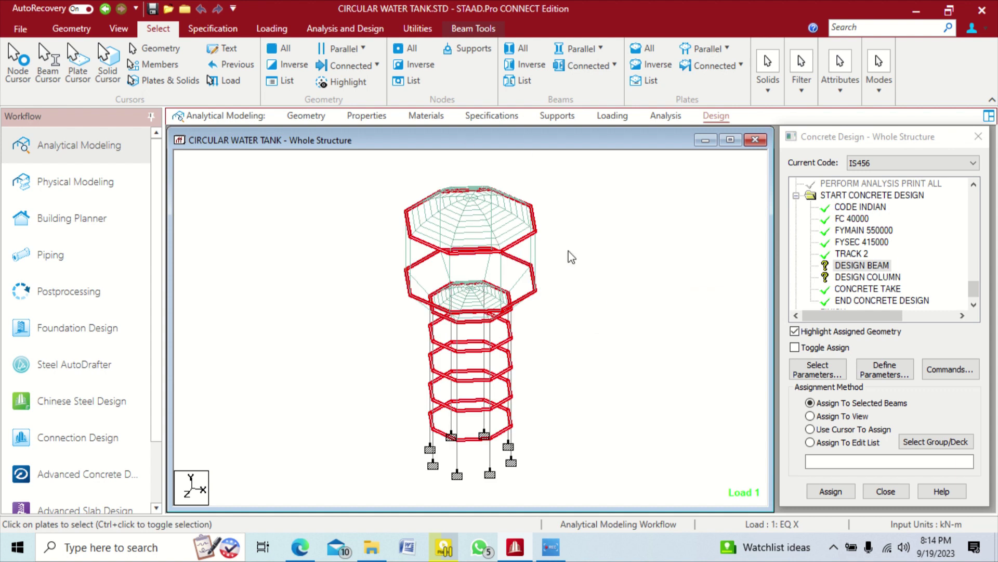
pyautogui.scroll(-1, 572, 258)
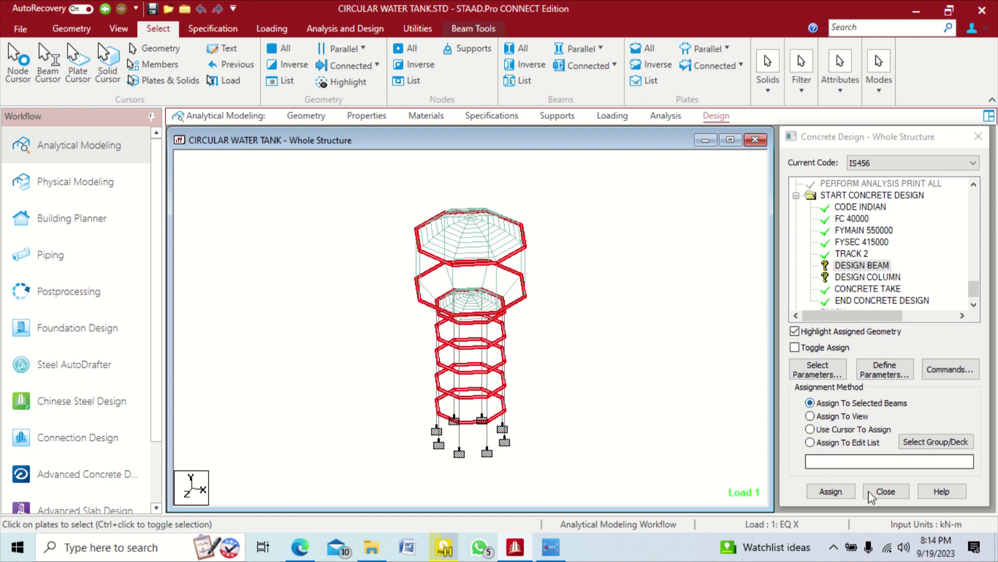
pyautogui.click(830, 491)
pyautogui.click(889, 360)
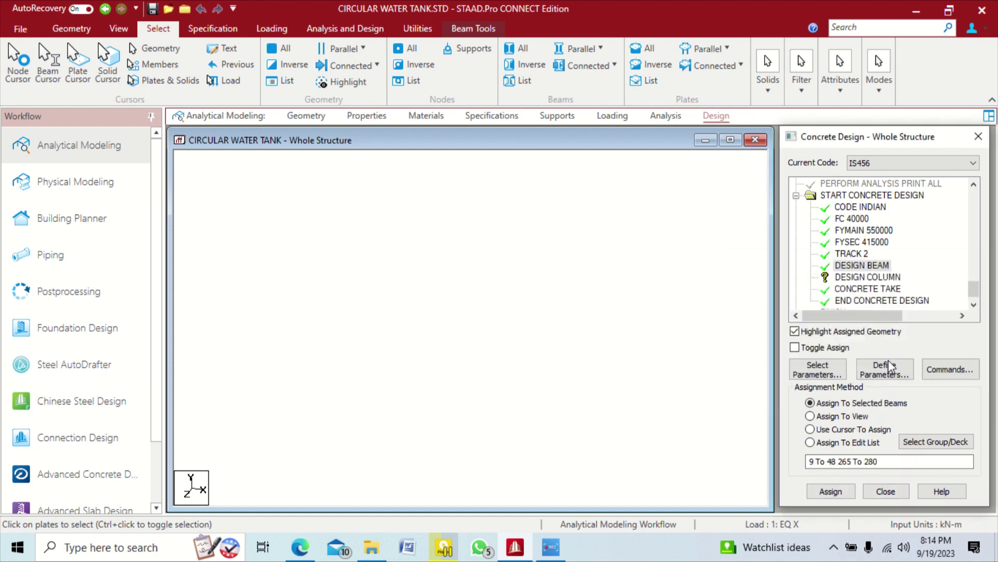
# Assign DESIGN COLUMN to all vertical columns, selecting the beams parallel to the Y axis and using Assign To Selected Beams
pyautogui.click(852, 277)
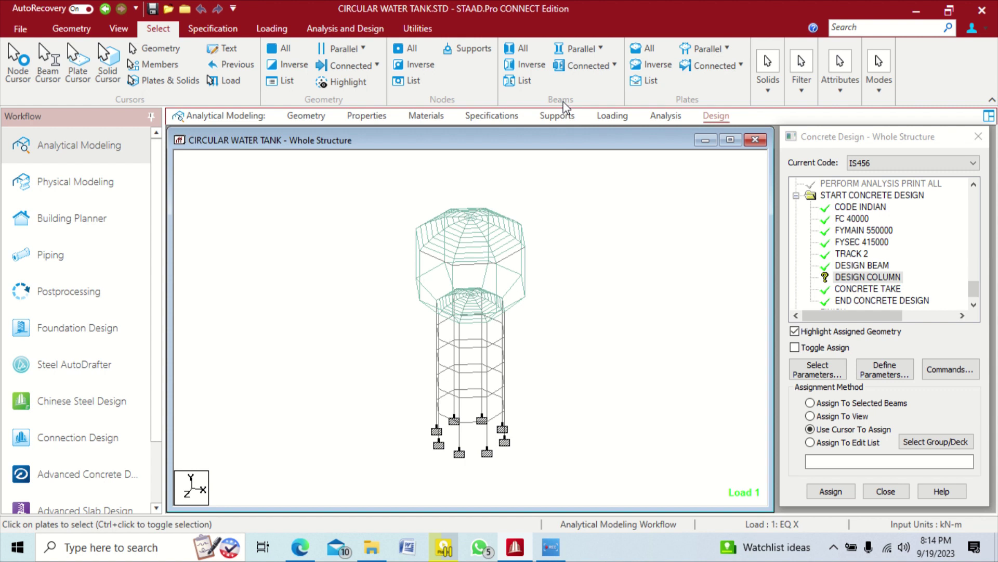
pyautogui.click(582, 48)
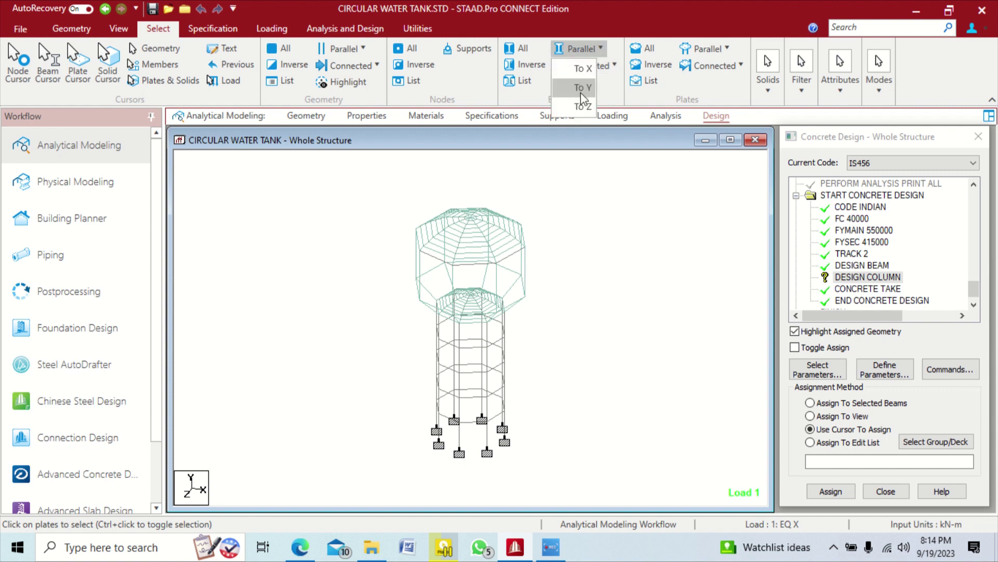
pyautogui.click(581, 87)
pyautogui.click(860, 403)
pyautogui.click(831, 491)
pyautogui.click(892, 357)
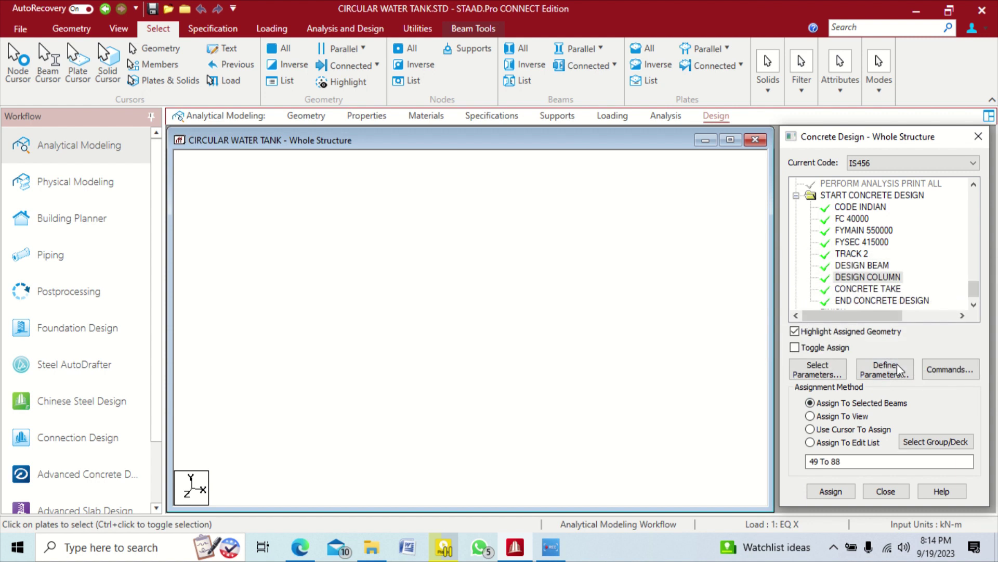
pyautogui.click(687, 309)
# Run the analysis and concrete design, saving the modified structure over the existing results
pyautogui.scroll(-1, 878, 257)
pyautogui.scroll(2, 878, 257)
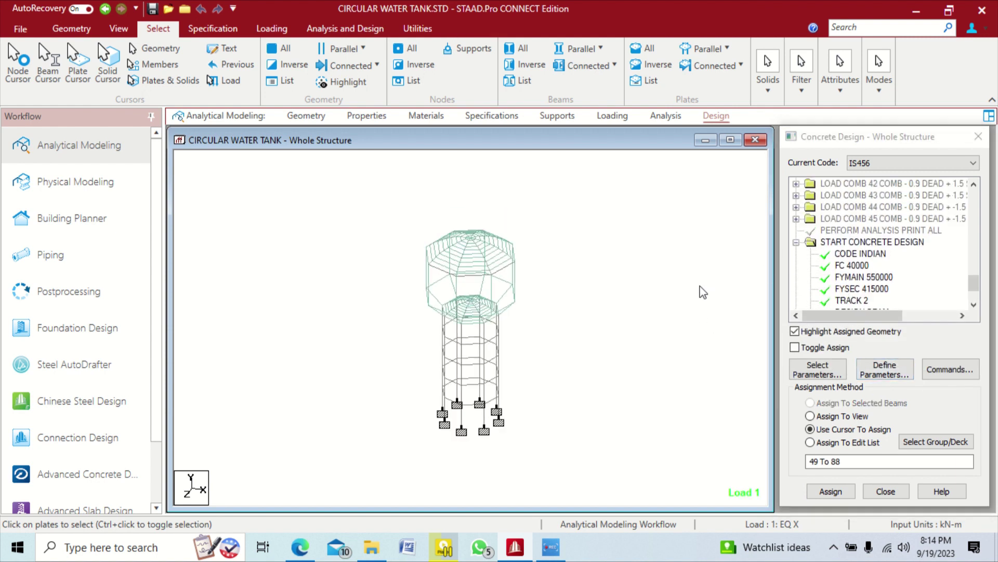
pyautogui.click(345, 29)
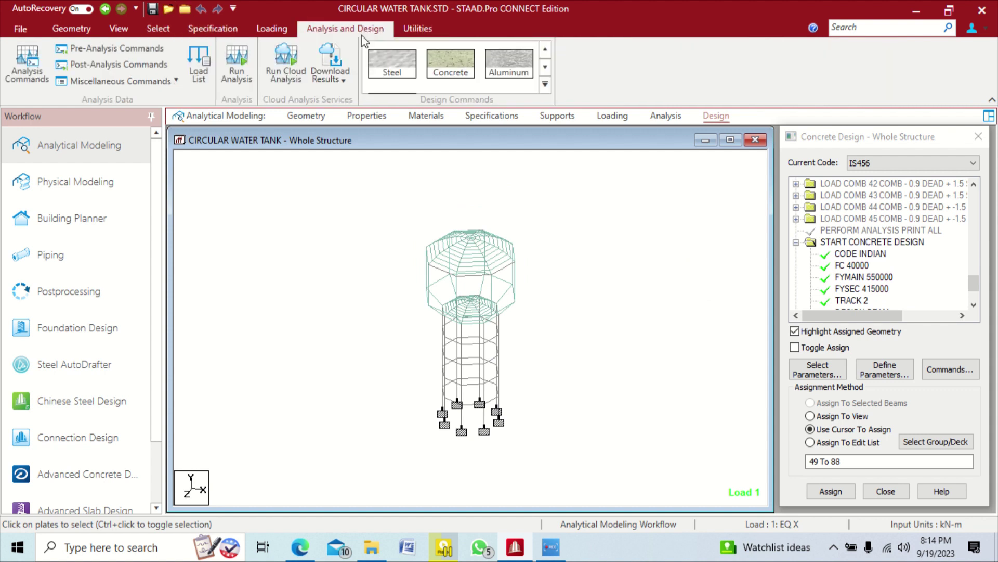
pyautogui.click(243, 62)
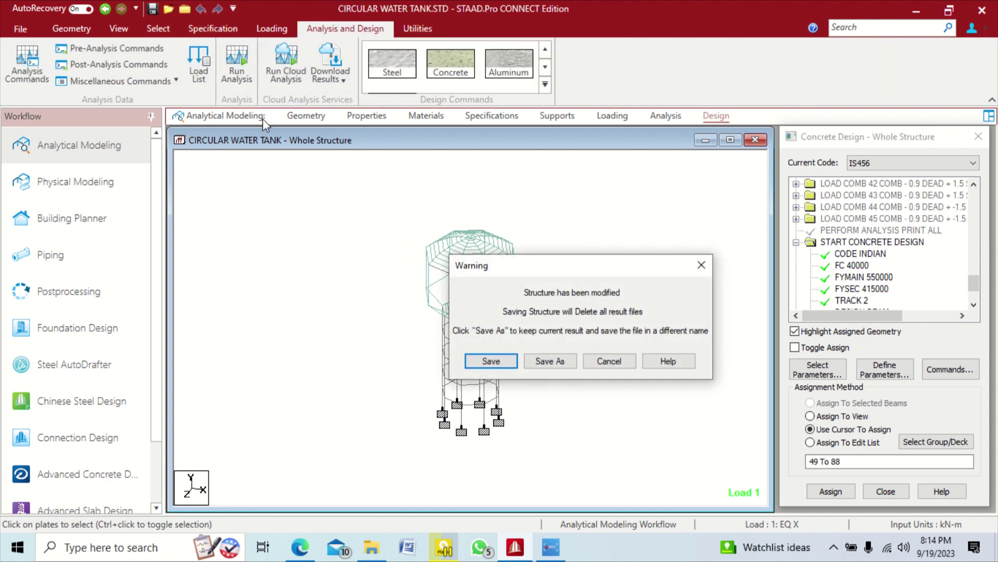
pyautogui.press('Return')
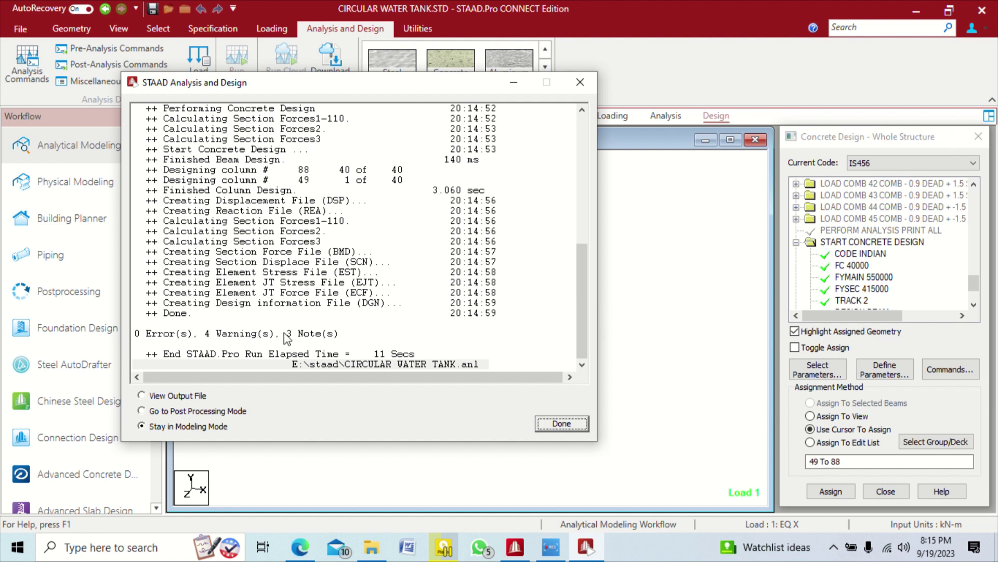
# Finish the analysis run with the View Output File option and close the error list in the output viewer
pyautogui.click(163, 396)
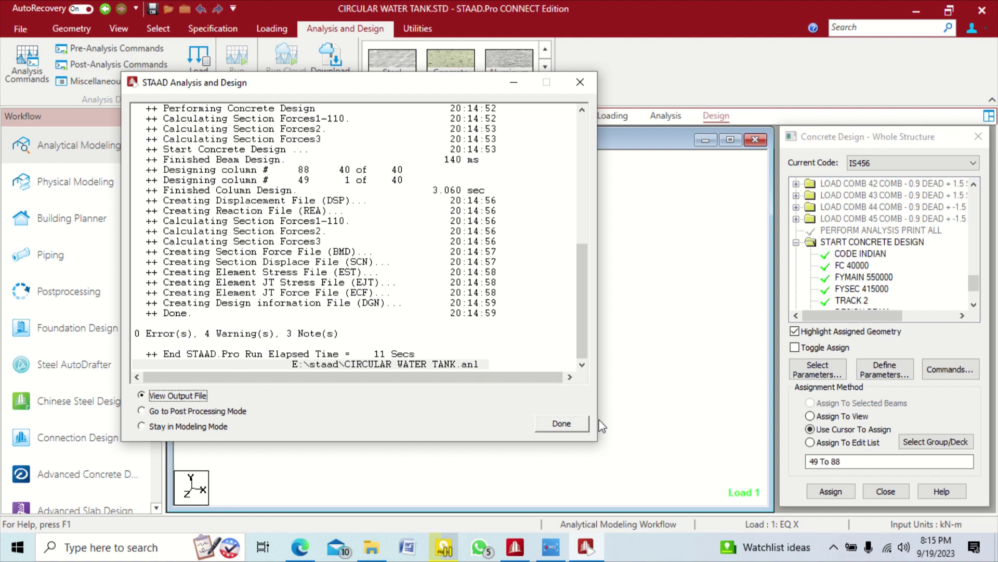
pyautogui.click(566, 424)
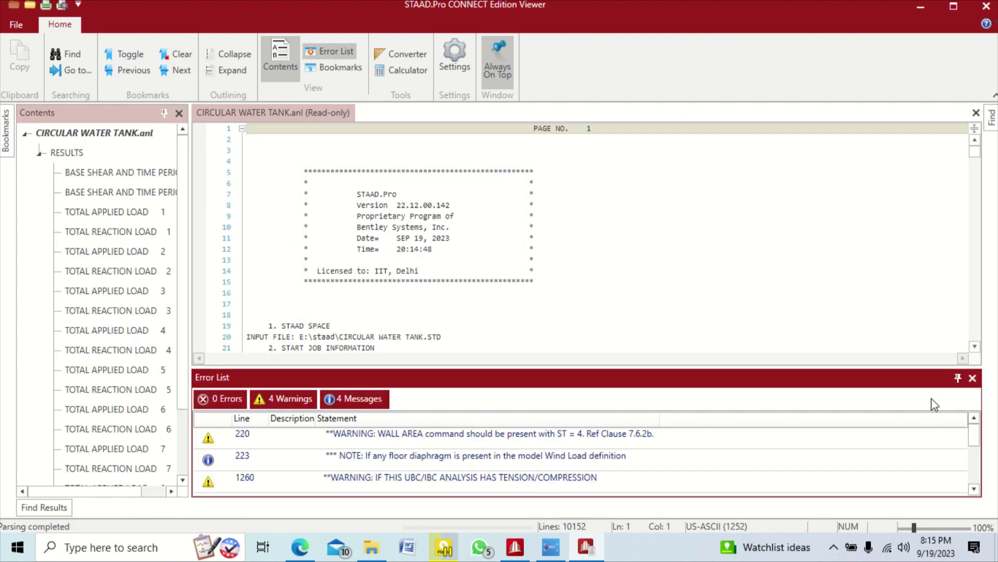
pyautogui.click(973, 378)
# Examine the job information and the joint coordinates list in the circular water tank's output file
pyautogui.scroll(-3, 467, 322)
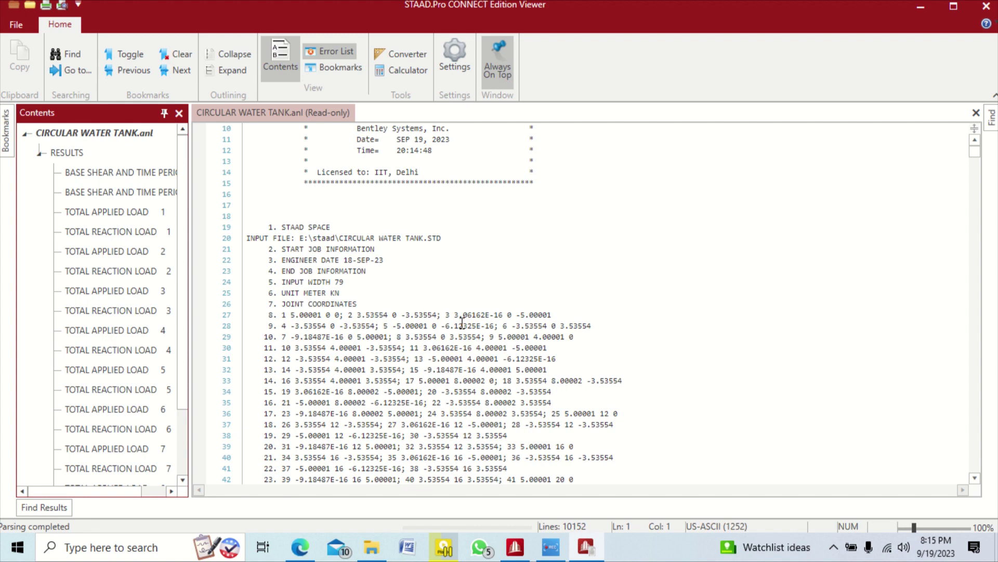
pyautogui.scroll(-3, 463, 323)
pyautogui.scroll(-2, 424, 301)
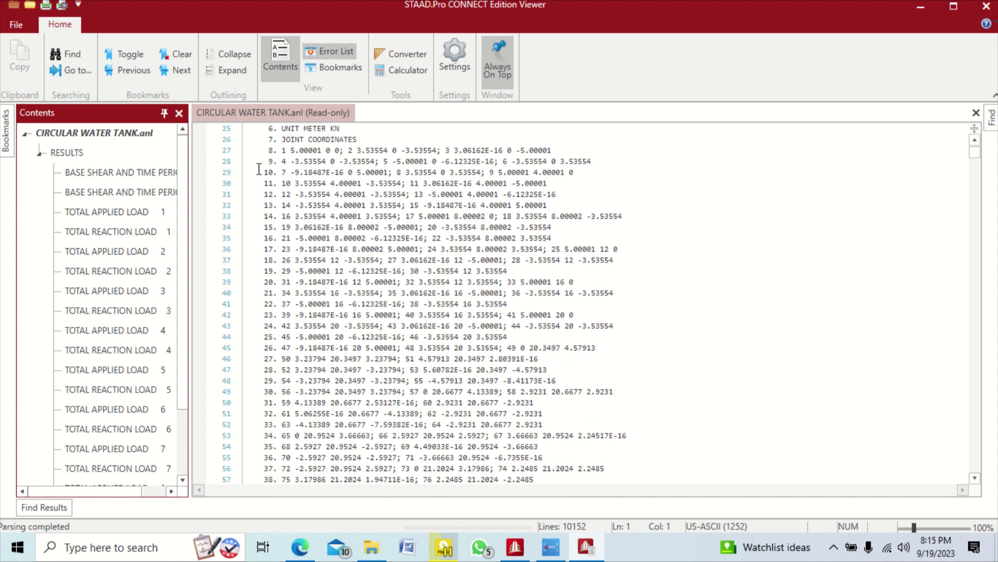
pyautogui.scroll(2, 265, 171)
pyautogui.click(359, 205)
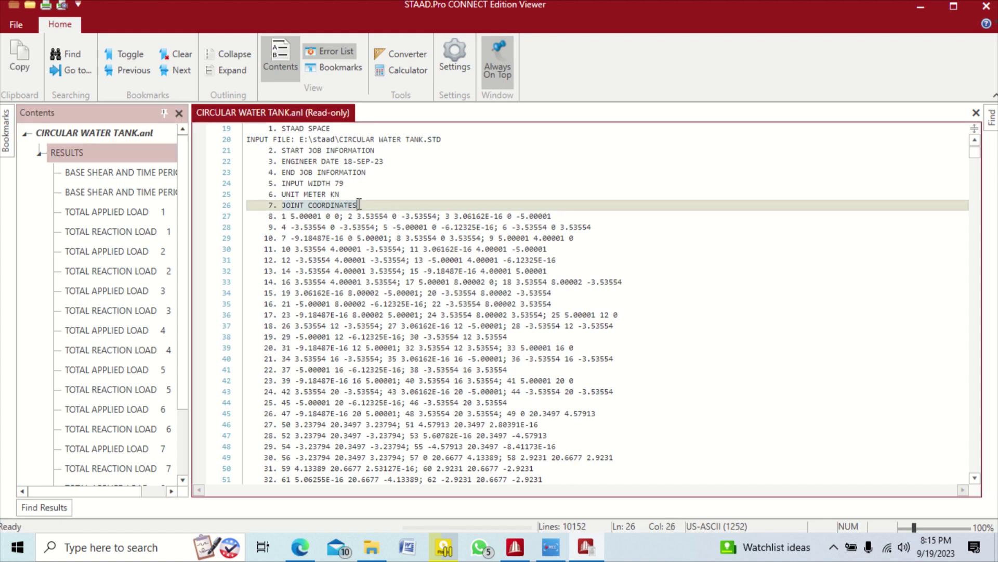
pyautogui.scroll(-13, 287, 249)
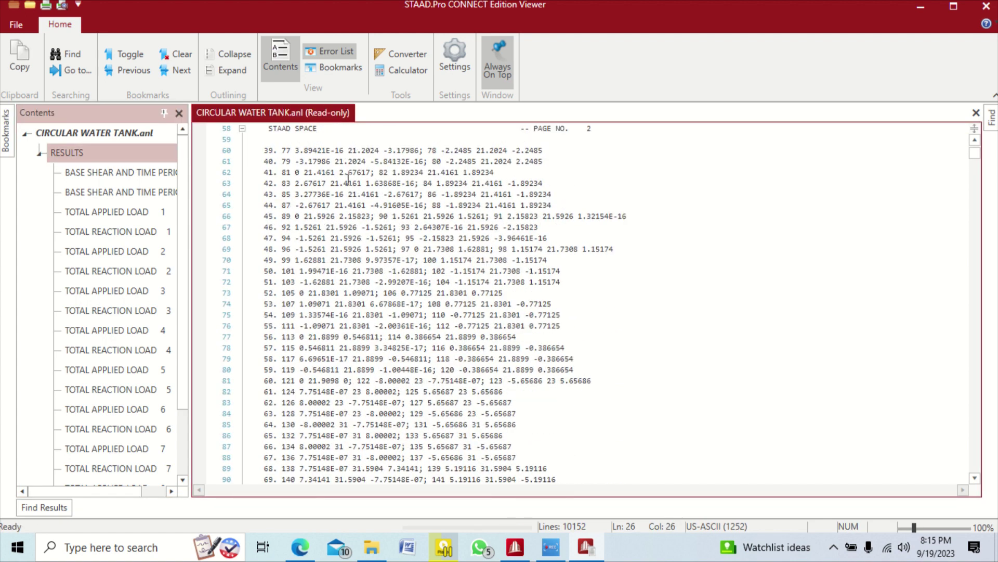
pyautogui.scroll(-16, 393, 176)
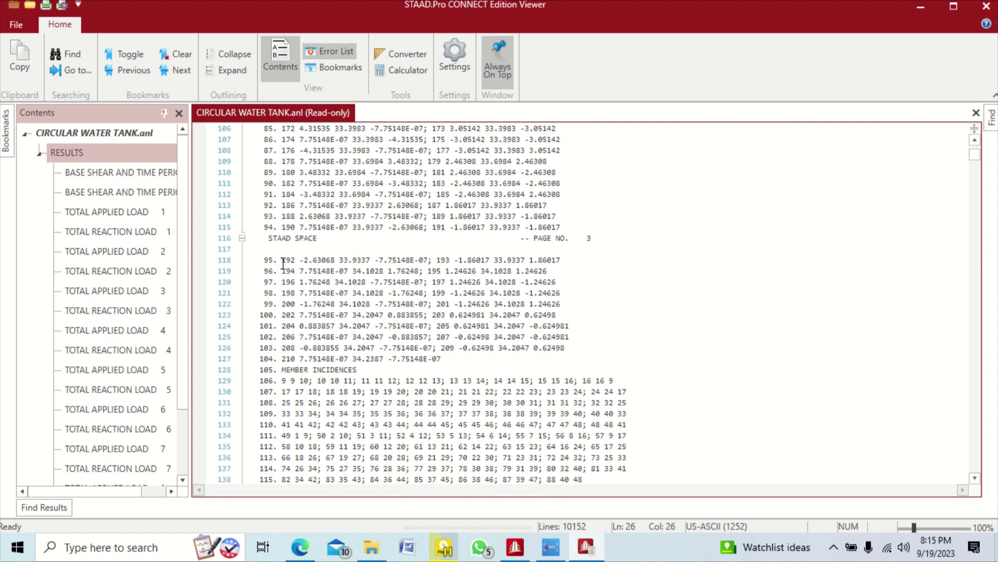
# Examine the member incidences and shell element incidences that follow the joint coordinates
pyautogui.scroll(-2, 283, 264)
pyautogui.click(285, 303)
pyautogui.click(358, 303)
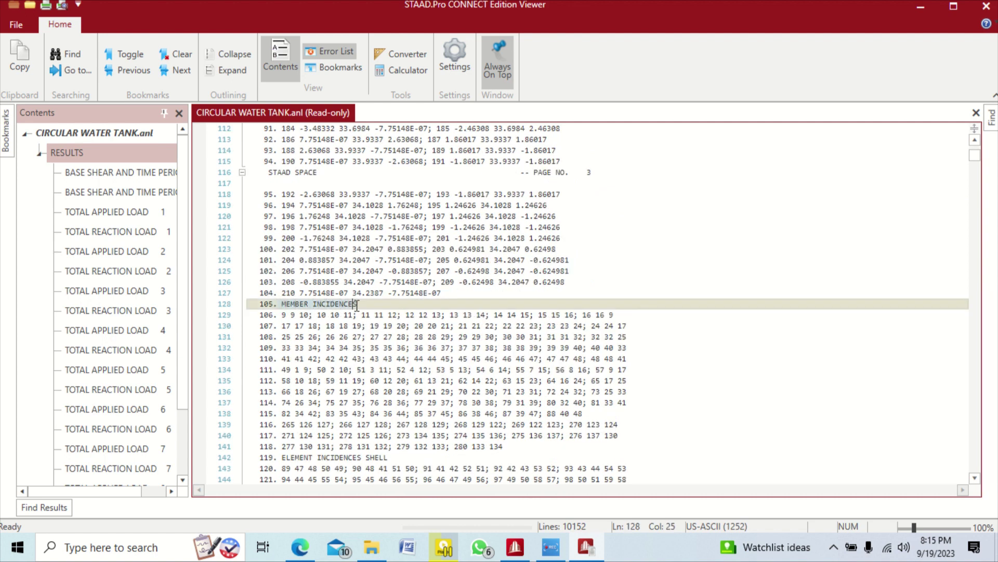
pyautogui.scroll(-5, 364, 307)
pyautogui.scroll(-6, 364, 307)
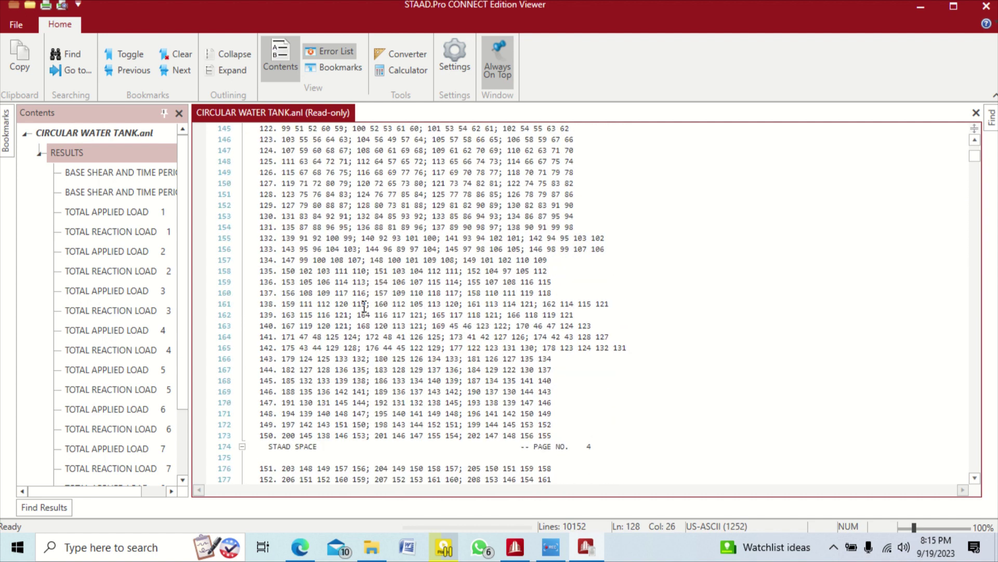
# Examine the concrete material, member properties, supports, and IS1893 seismic and wind load definitions in the output file
pyautogui.scroll(-20, 322, 244)
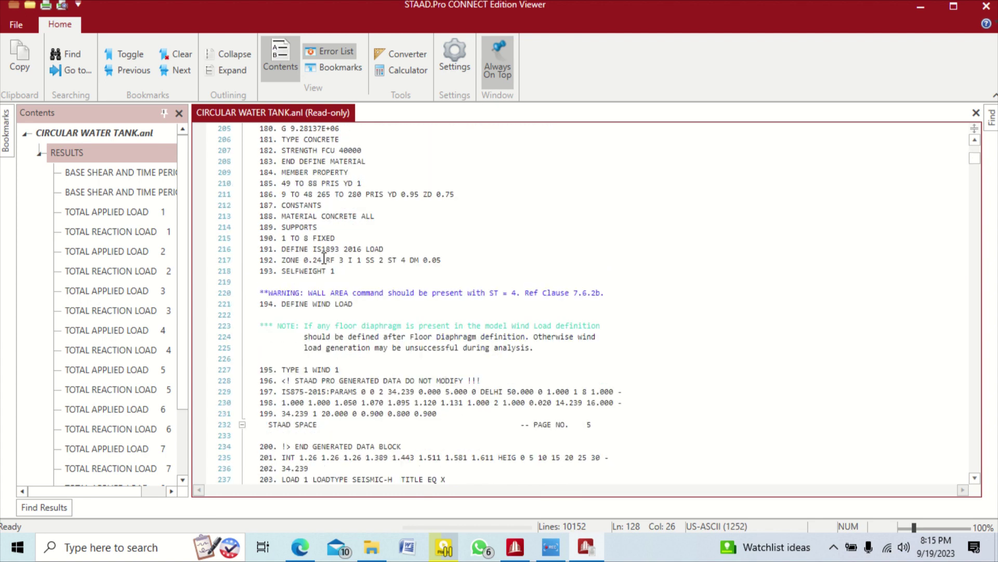
pyautogui.scroll(-4, 324, 258)
pyautogui.scroll(3, 286, 188)
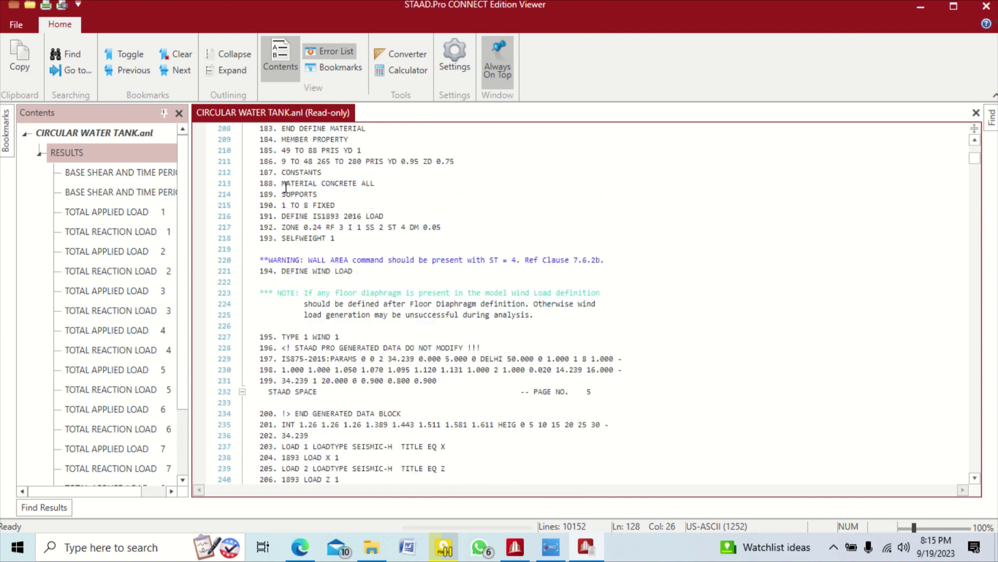
pyautogui.scroll(4, 313, 234)
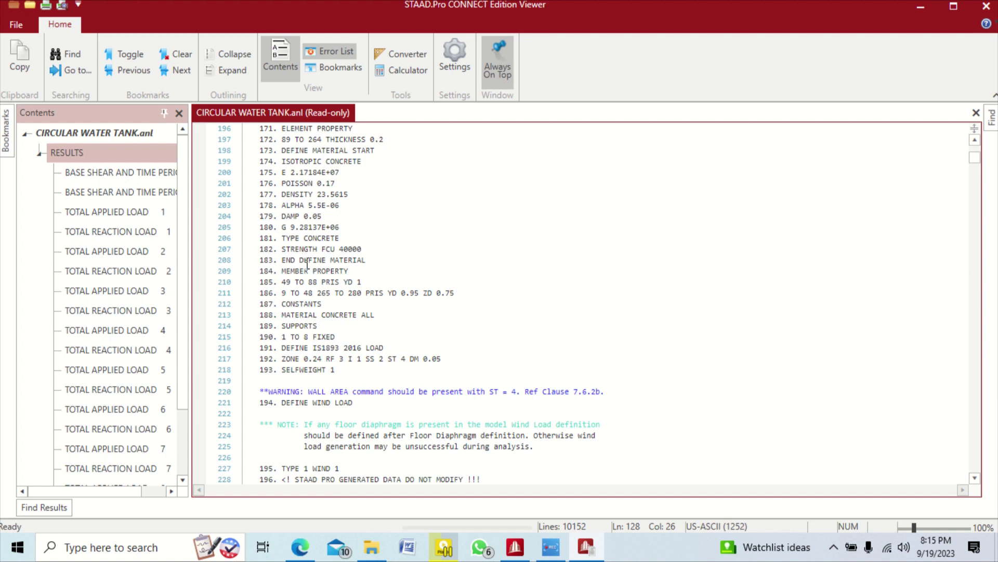
pyautogui.scroll(-4, 342, 254)
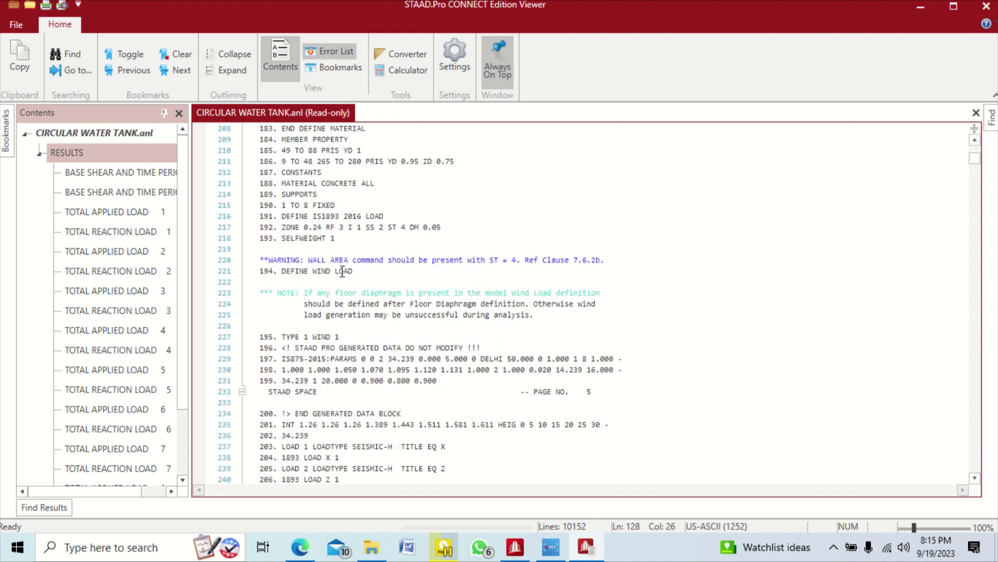
pyautogui.scroll(-2, 343, 271)
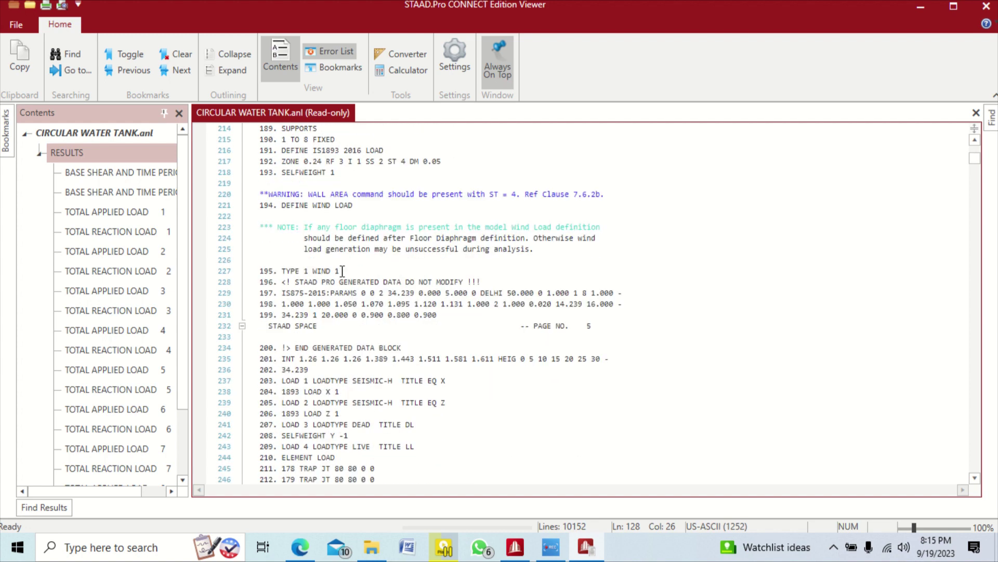
# Review the primary load cases, the generated load combinations and the problem statistics in the output file
pyautogui.scroll(-15, 343, 271)
pyautogui.scroll(4, 340, 274)
pyautogui.scroll(3, 337, 194)
pyautogui.scroll(-10, 345, 250)
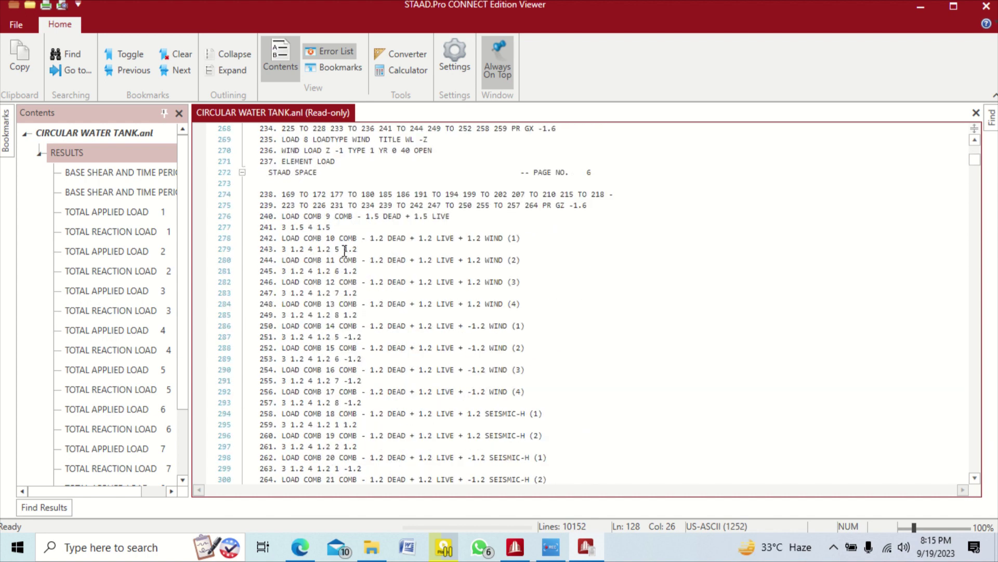
pyautogui.scroll(-20, 346, 226)
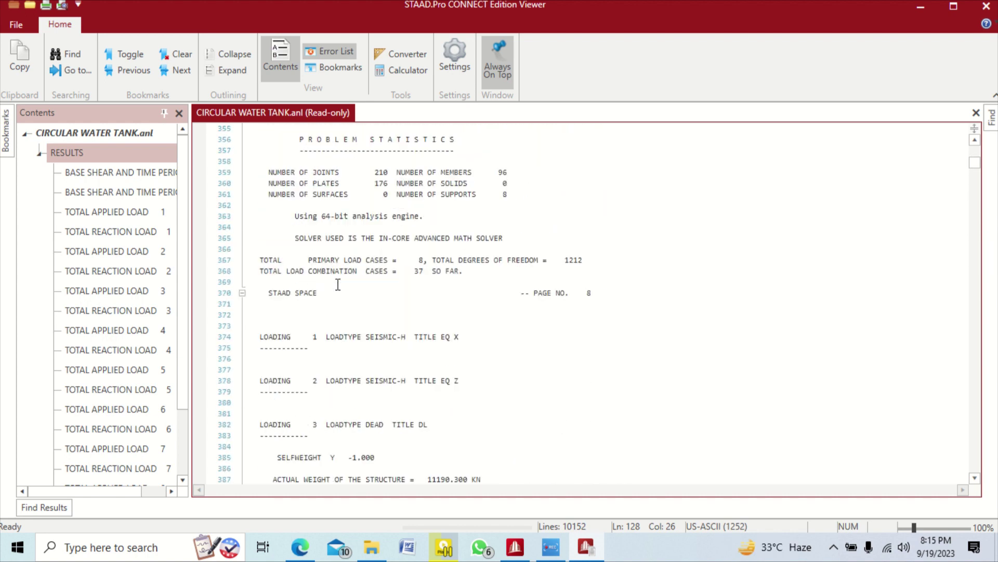
# Look through the loads listed for each primary load case, including self-weight, element pressures, wind member loads and joint equivalent loads
pyautogui.scroll(-9, 338, 285)
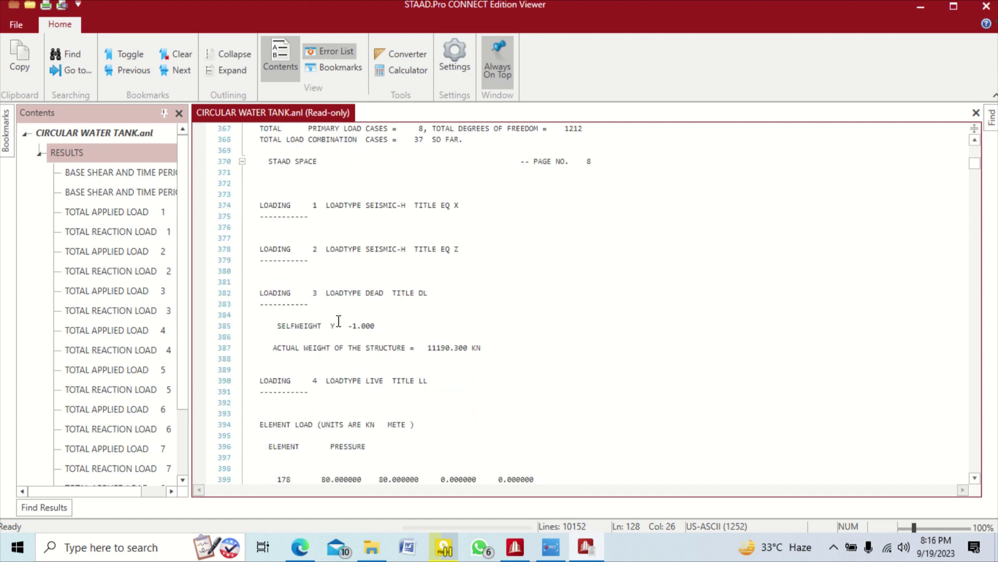
pyautogui.scroll(-20, 366, 367)
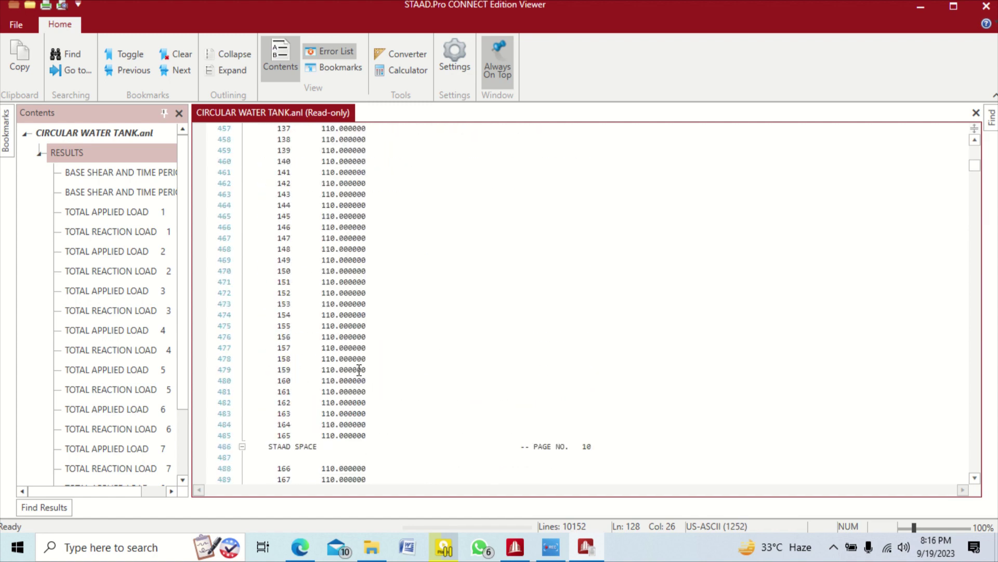
pyautogui.scroll(-20, 323, 380)
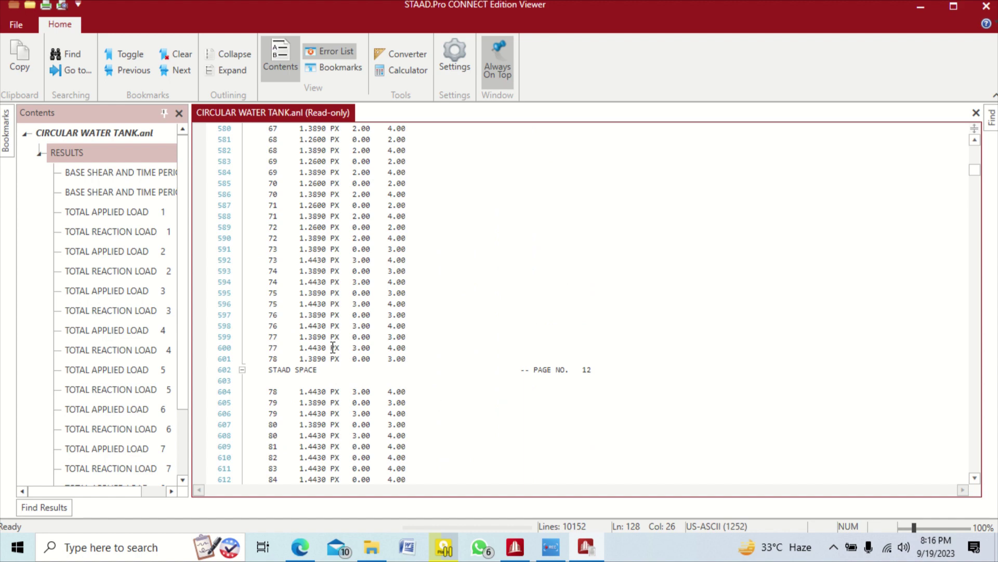
pyautogui.scroll(-20, 323, 397)
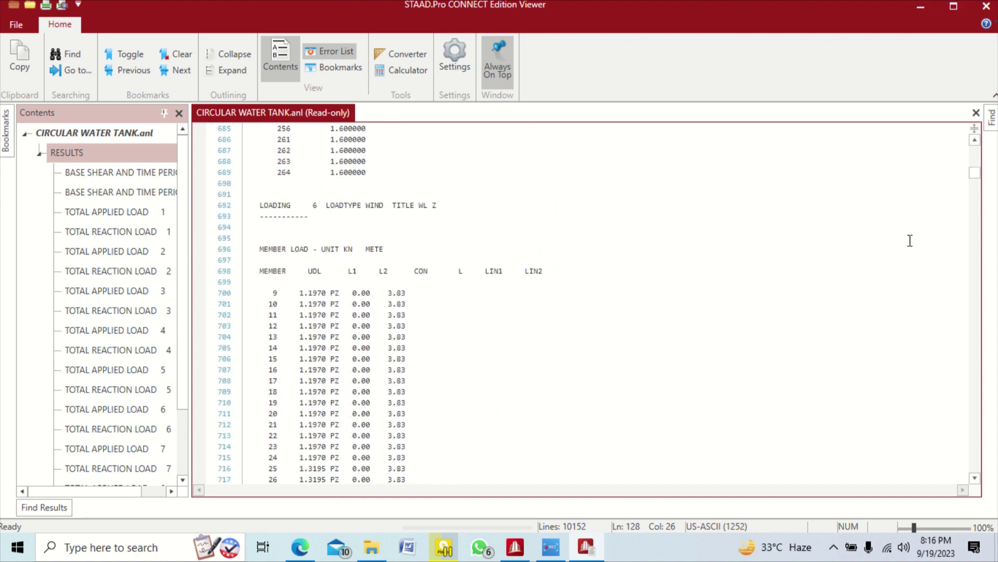
pyautogui.moveTo(978, 191); pyautogui.dragTo(982, 229)
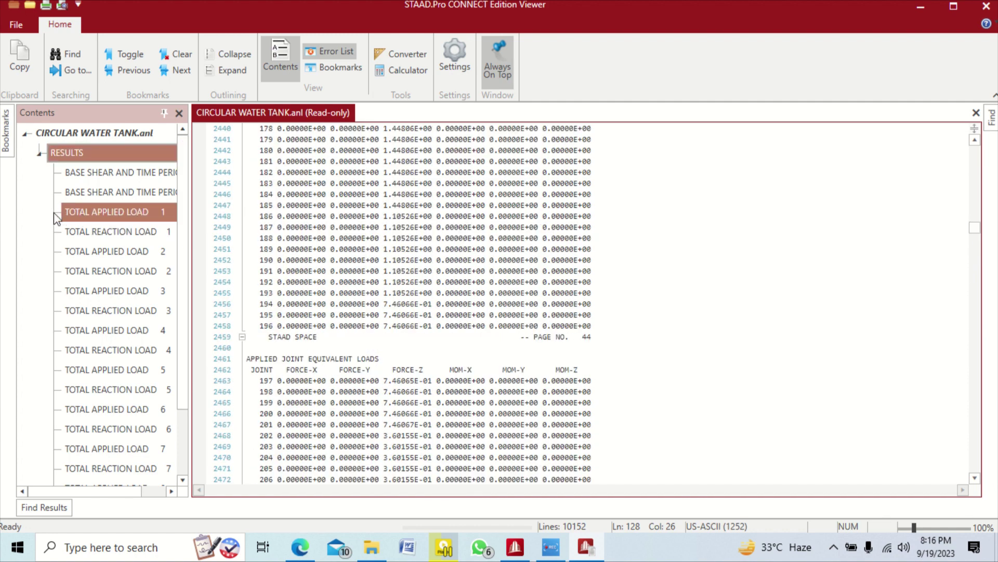
# Go to the CONCRETE DESIGN section of the results and check its design code line
pyautogui.scroll(-2, 119, 319)
pyautogui.click(109, 436)
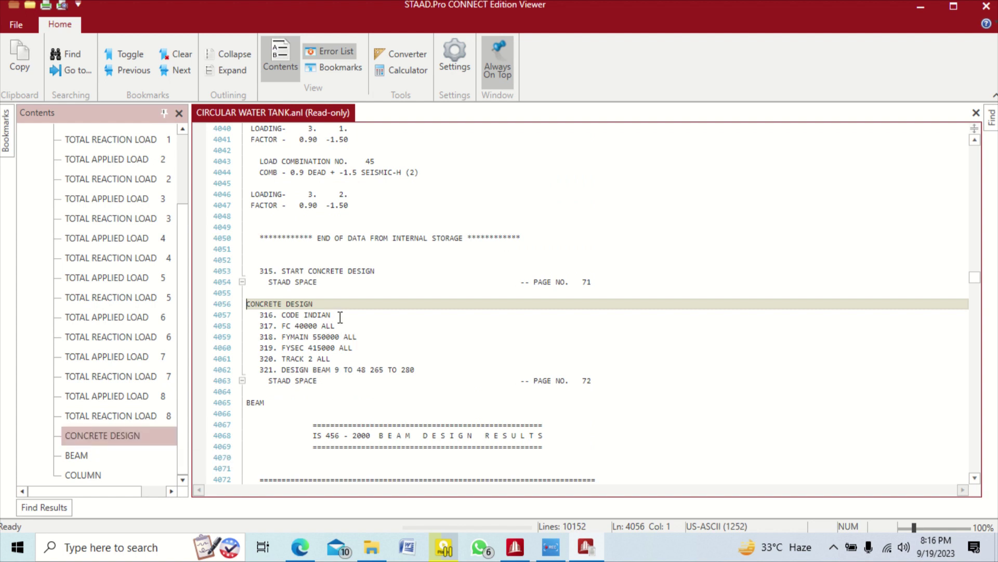
pyautogui.click(321, 315)
pyautogui.click(282, 314)
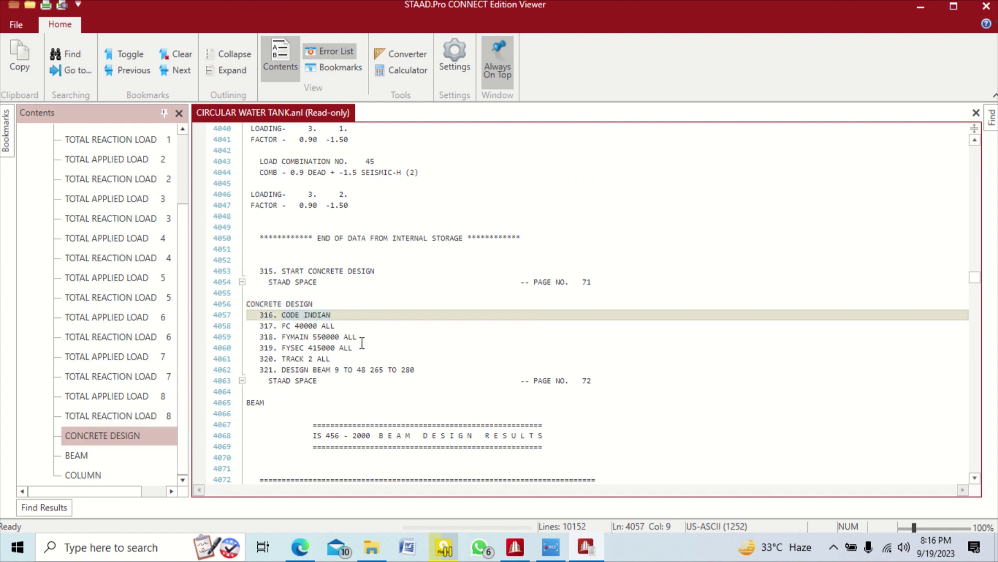
# Check the FC, FYMAIN and FYSEC parameters and the DESIGN BEAM command in the concrete design section
pyautogui.click(345, 327)
pyautogui.click(281, 327)
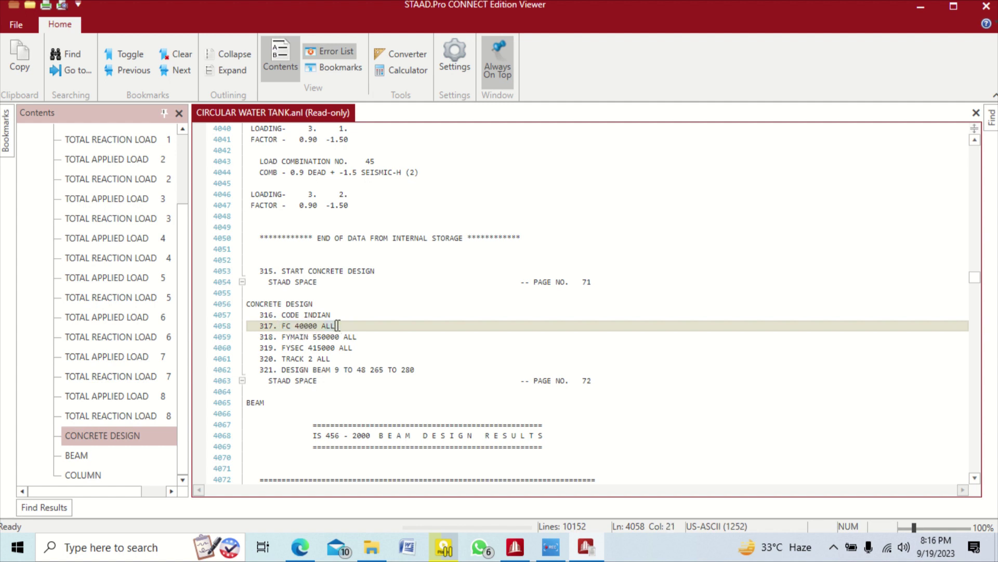
pyautogui.moveTo(337, 326); pyautogui.dragTo(288, 333)
pyautogui.click(285, 327)
pyautogui.click(301, 325)
pyautogui.click(314, 337)
pyautogui.click(339, 337)
pyautogui.click(354, 348)
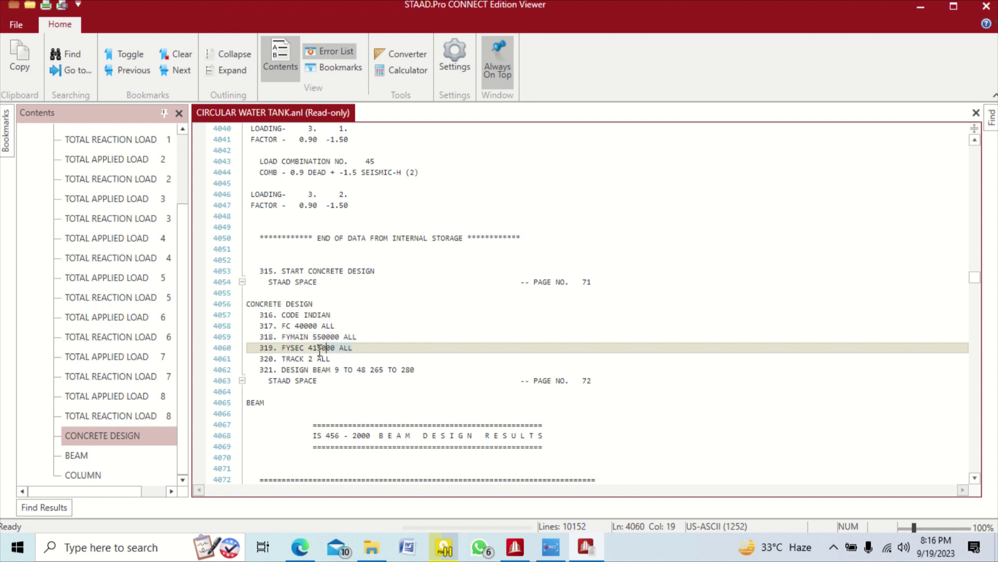
pyautogui.click(331, 369)
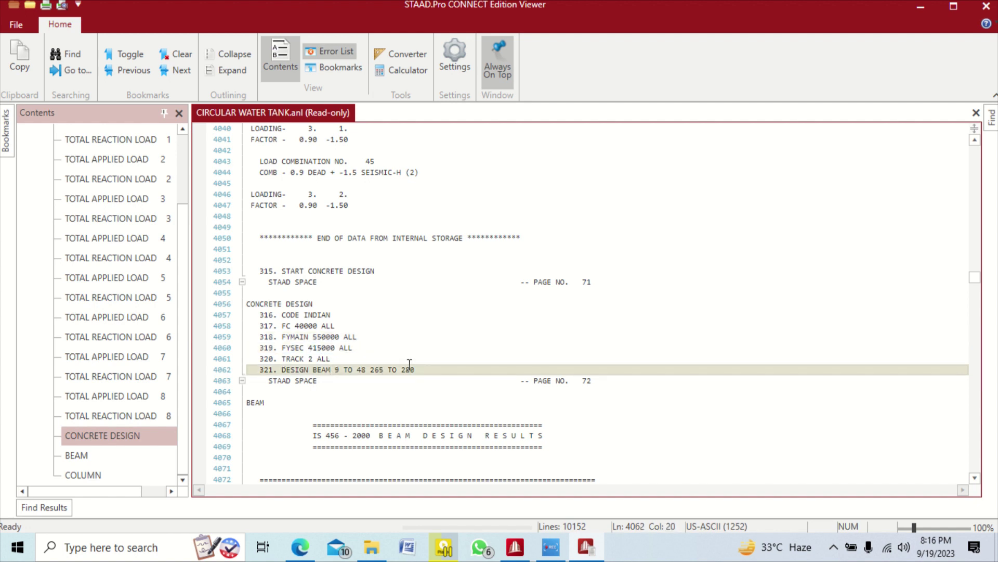
# Examine the IS 456-2000 beam design results heading and the title of beam 9's results
pyautogui.scroll(-4, 410, 368)
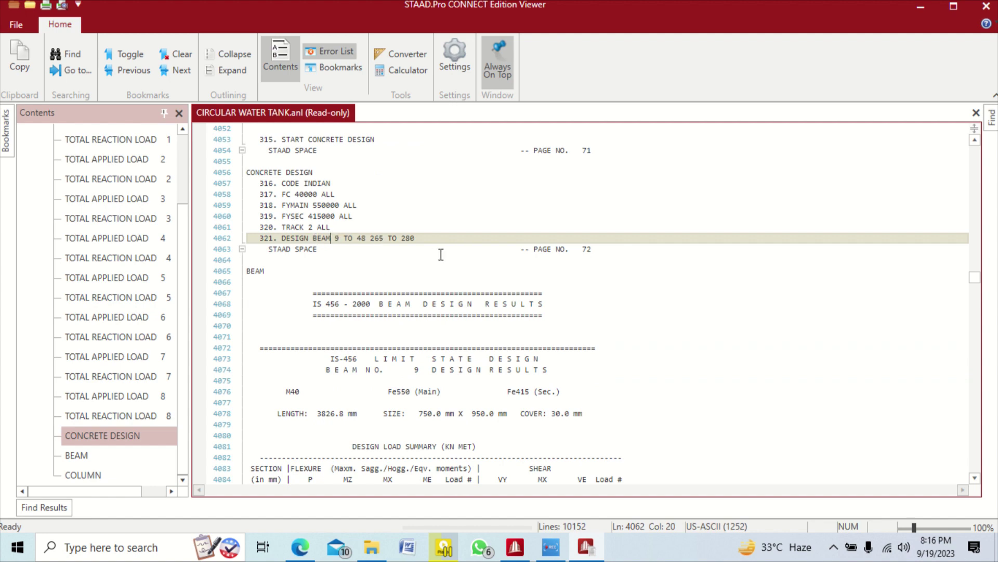
pyautogui.scroll(-5, 441, 254)
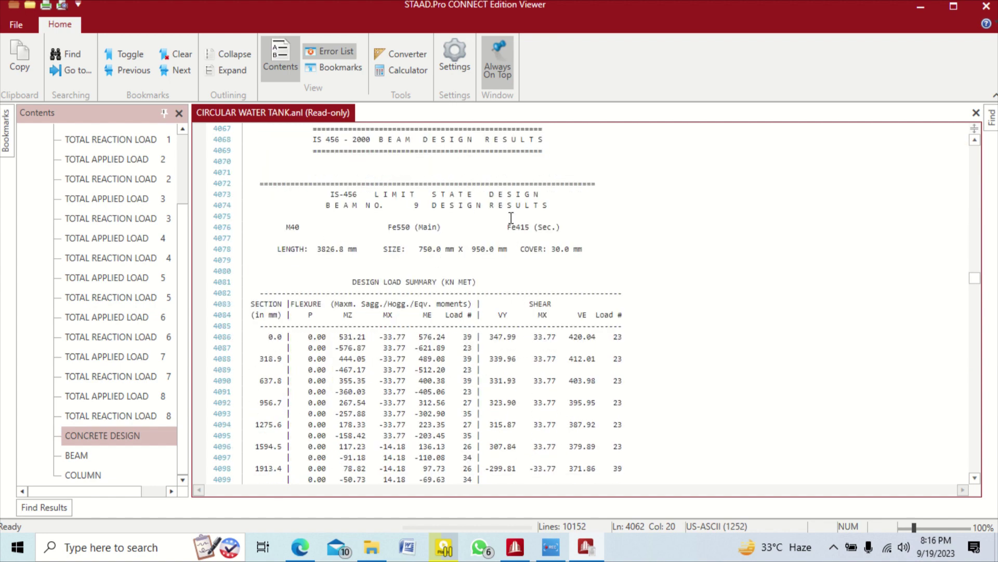
pyautogui.moveTo(323, 205); pyautogui.dragTo(386, 205)
pyautogui.scroll(2, 386, 205)
pyautogui.doubleClick(249, 172)
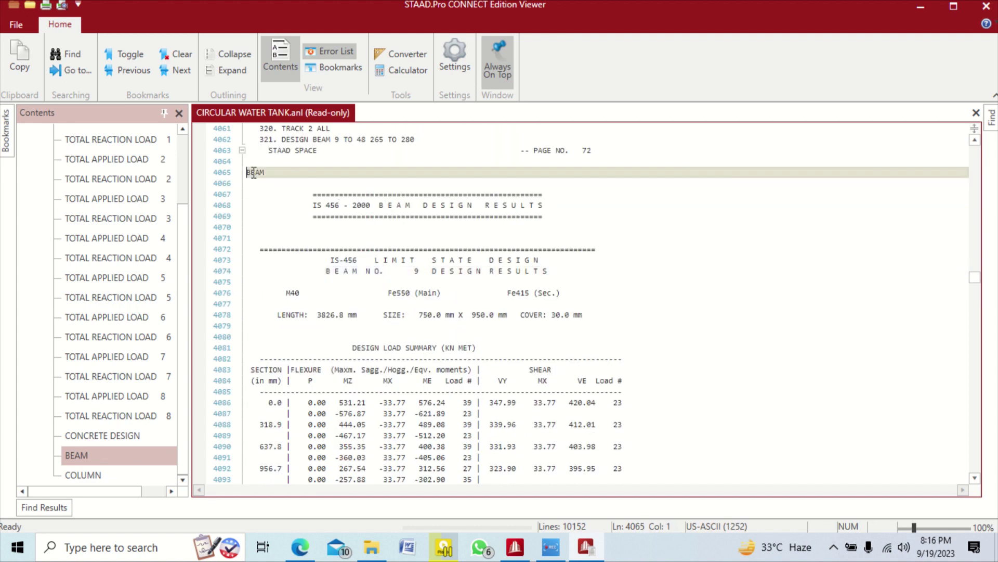
pyautogui.moveTo(308, 200); pyautogui.dragTo(554, 214)
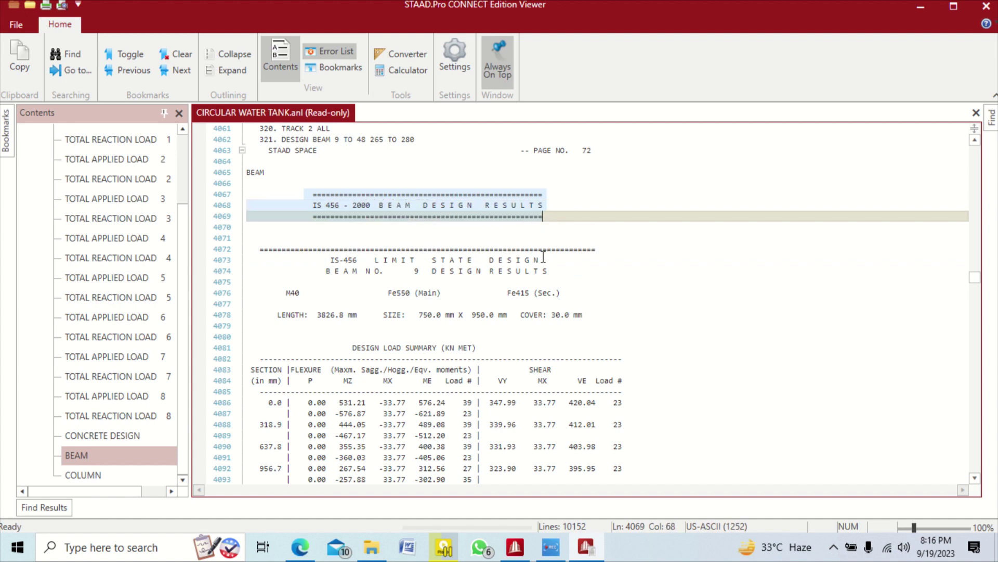
# Check beam 9's concrete grade, main and secondary steel grades, length, section size and cover
pyautogui.scroll(-4, 544, 257)
pyautogui.click(507, 228)
pyautogui.click(369, 170)
pyautogui.doubleClick(289, 160)
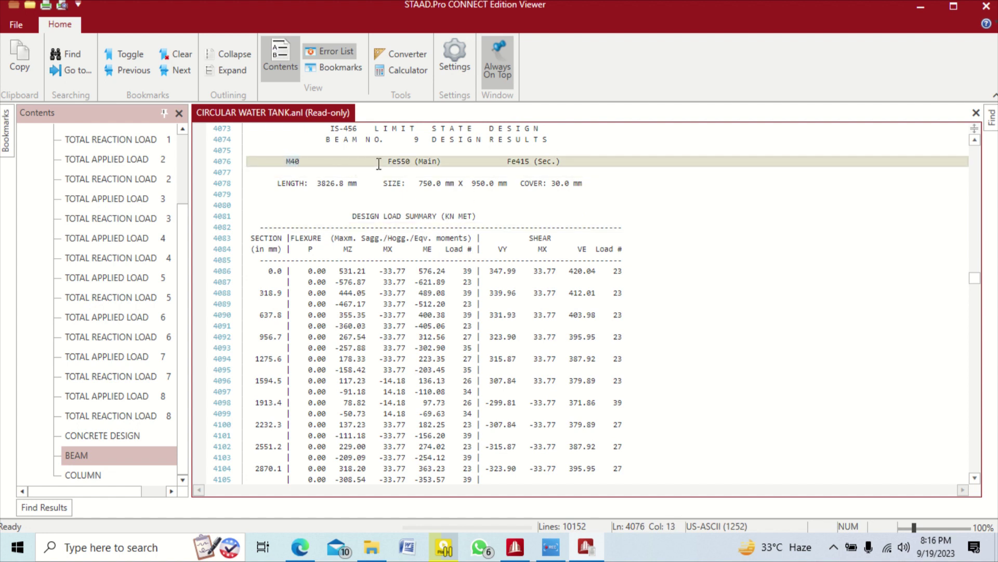
pyautogui.moveTo(387, 163); pyautogui.dragTo(457, 160)
pyautogui.moveTo(508, 161); pyautogui.dragTo(580, 165)
pyautogui.click(282, 187)
pyautogui.moveTo(360, 186); pyautogui.dragTo(584, 182)
pyautogui.click(540, 194)
# Examine beam 9's design load summary table with its flexure and shear values at each section
pyautogui.scroll(-4, 478, 263)
pyautogui.scroll(3, 472, 259)
pyautogui.scroll(-5, 472, 258)
pyautogui.scroll(7, 471, 258)
pyautogui.scroll(3, 471, 259)
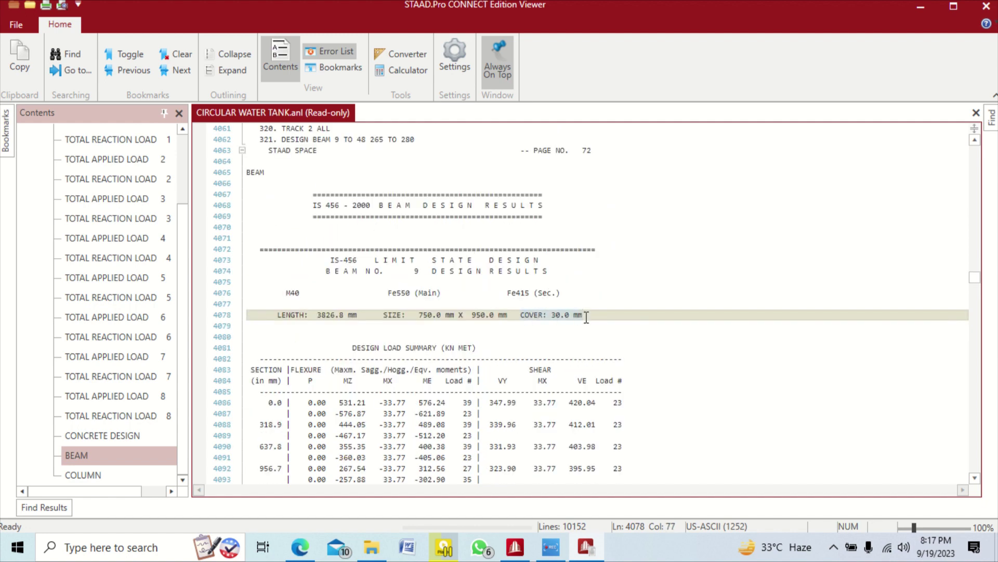
pyautogui.scroll(-2, 572, 312)
pyautogui.click(529, 272)
pyautogui.scroll(-4, 520, 281)
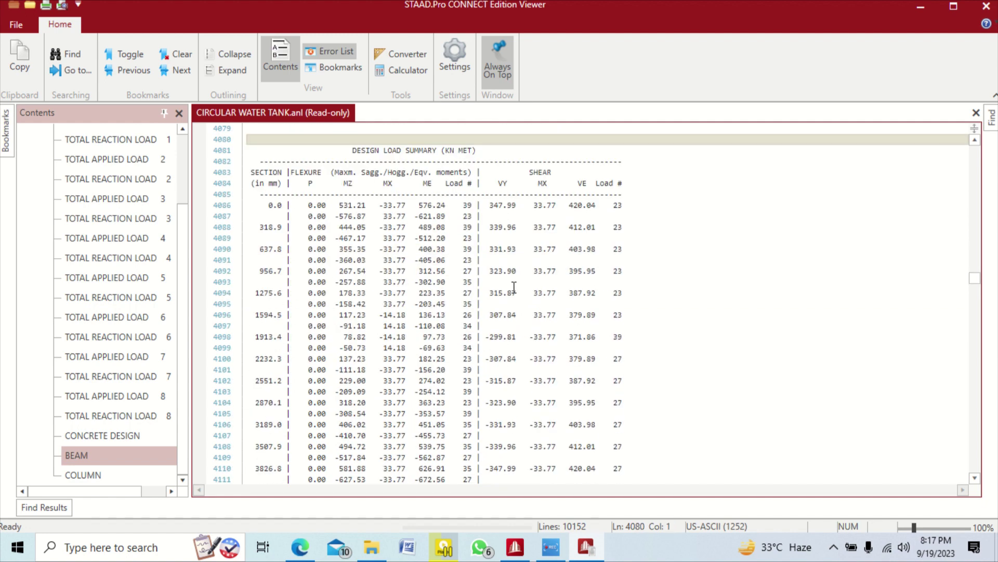
pyautogui.scroll(-3, 514, 287)
pyautogui.scroll(4, 511, 300)
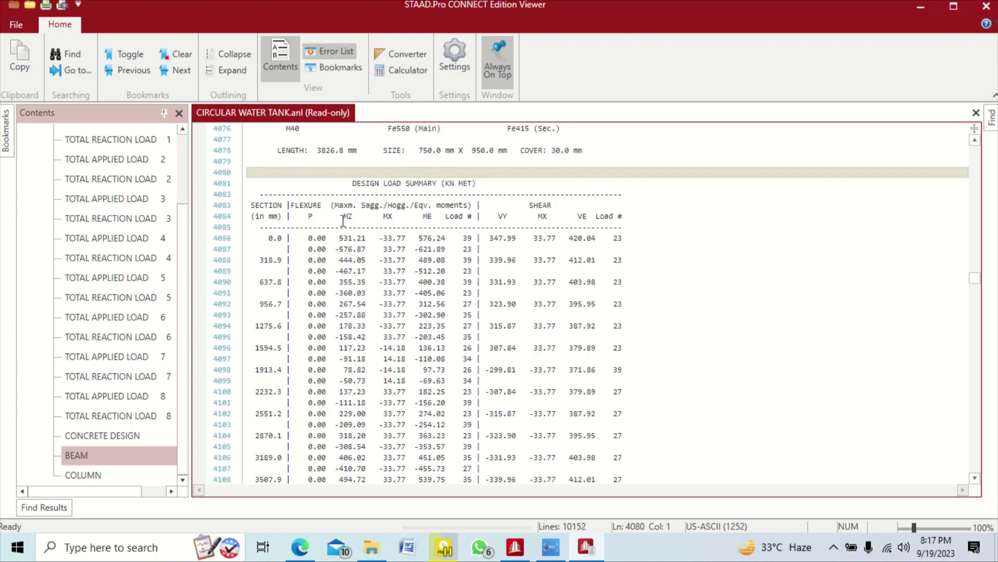
pyautogui.click(349, 183)
pyautogui.click(474, 183)
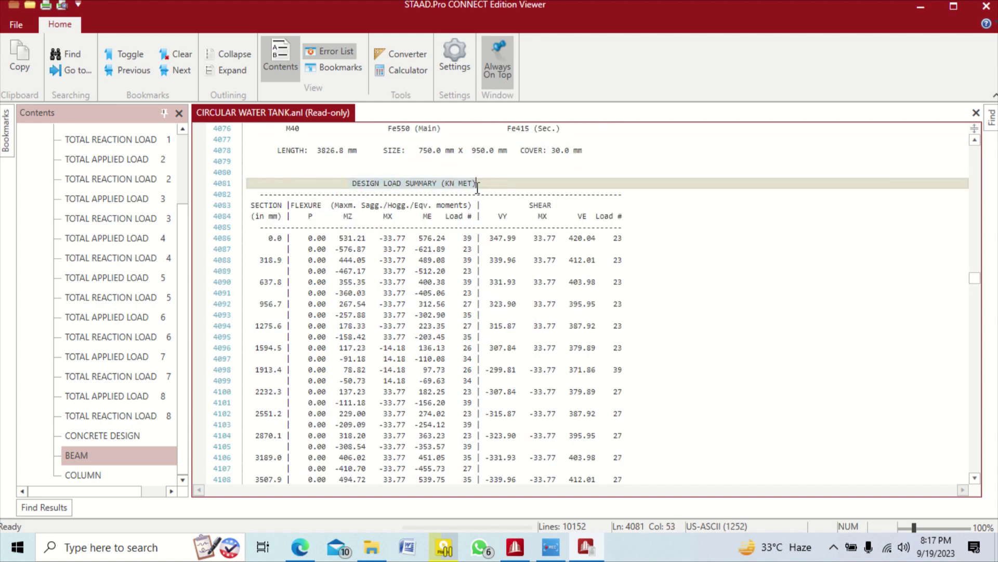
pyautogui.click(415, 215)
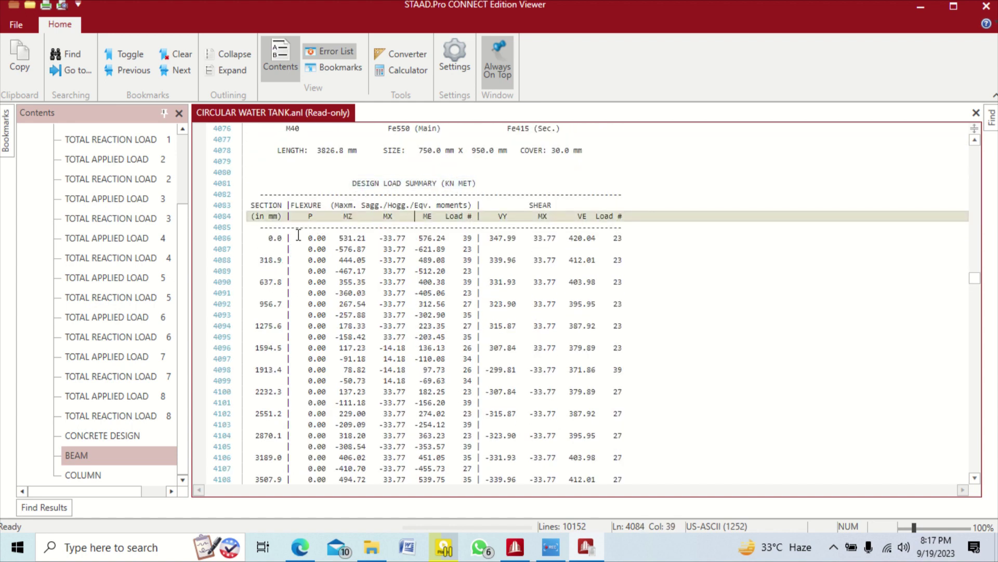
pyautogui.scroll(-2, 318, 221)
pyautogui.scroll(3, 318, 221)
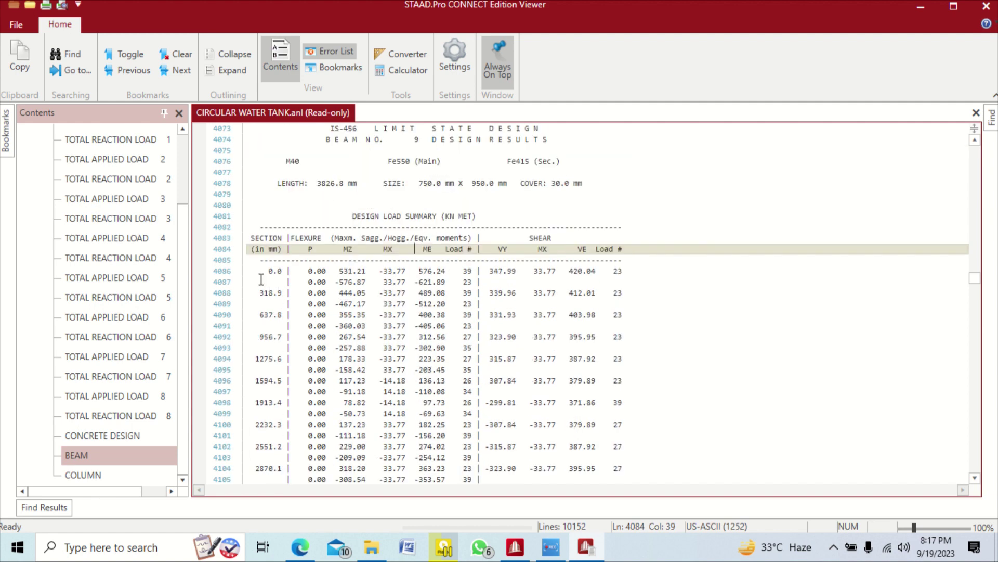
# Examine beam 9's reinforcement area summary, comparing required and provided top and bottom reinforcement at each section
pyautogui.scroll(-1, 505, 291)
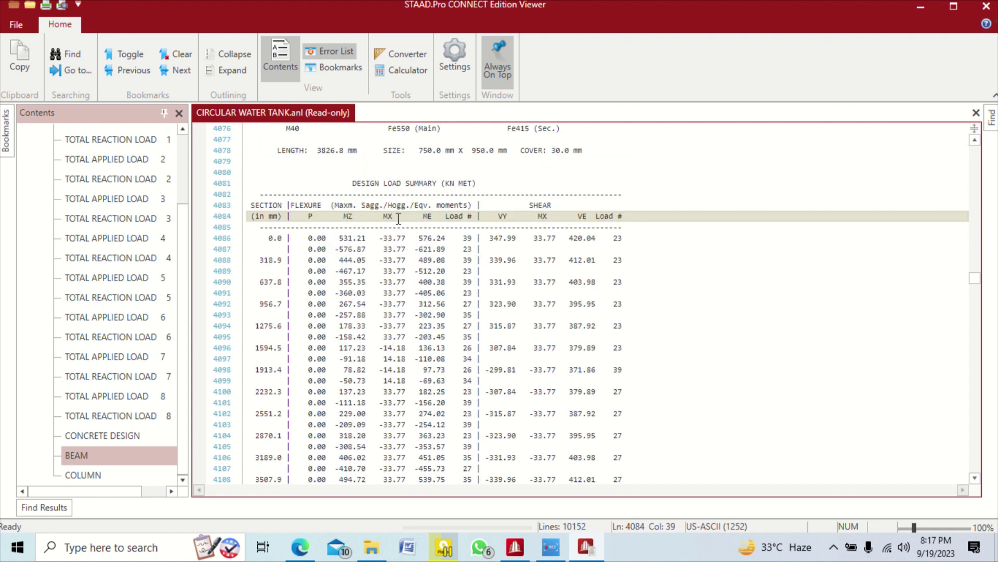
pyautogui.scroll(-11, 348, 290)
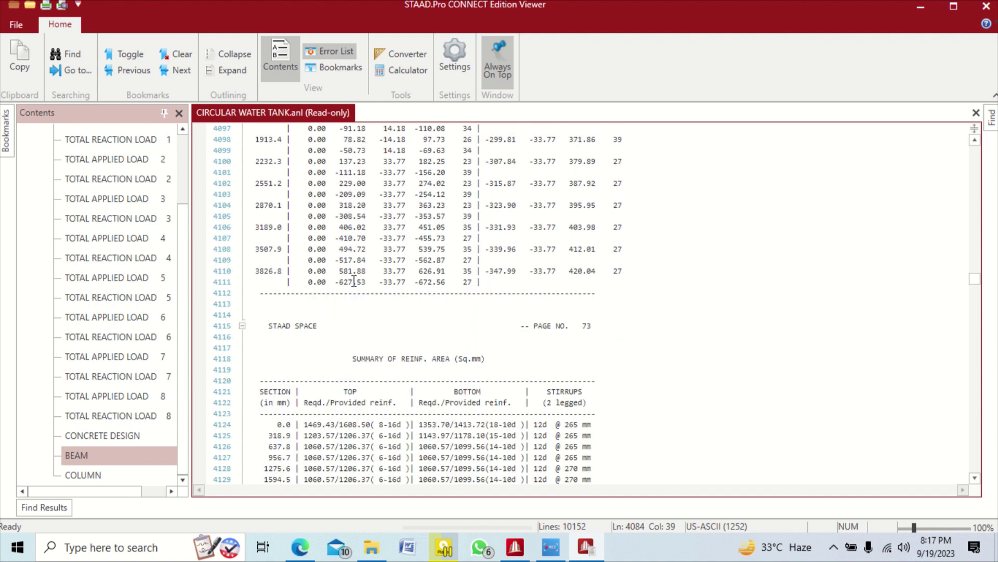
pyautogui.click(372, 229)
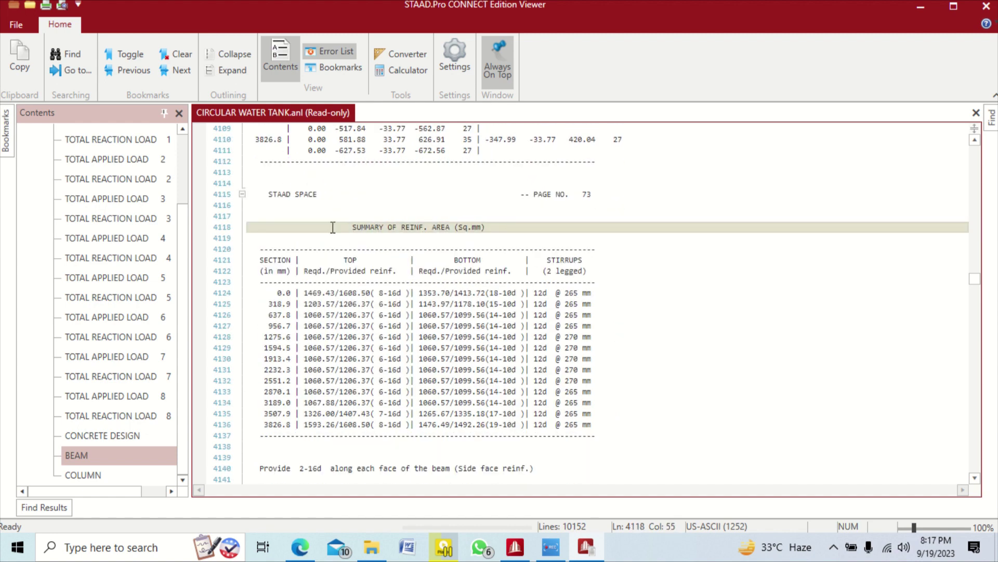
pyautogui.moveTo(300, 293); pyautogui.dragTo(415, 424)
pyautogui.click(415, 424)
pyautogui.click(602, 412)
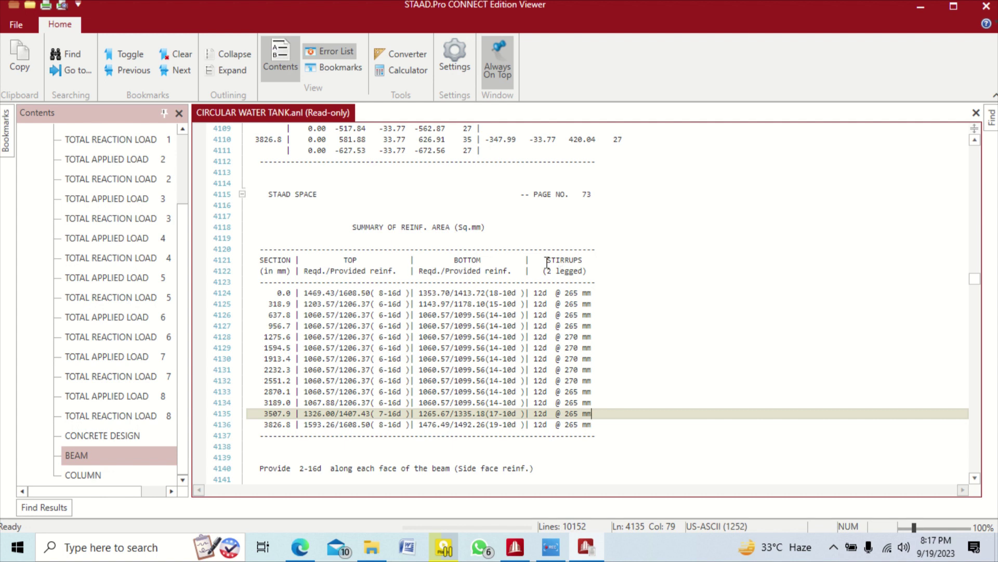
# Check beam 9's two-legged stirrup diameter and spacing at the end sections and at midspan
pyautogui.click(598, 260)
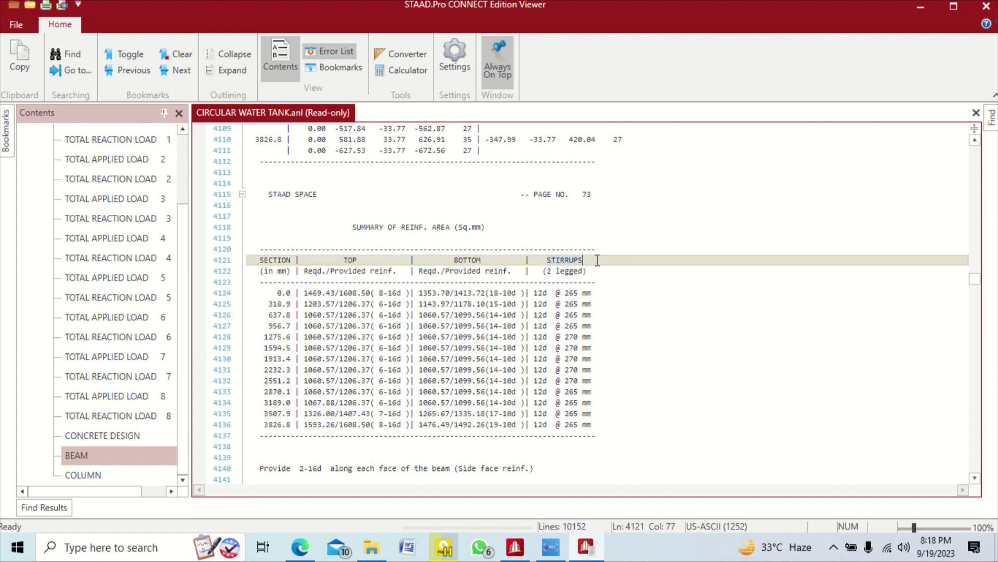
pyautogui.moveTo(294, 271); pyautogui.dragTo(355, 264)
pyautogui.click(450, 260)
pyautogui.click(594, 292)
pyautogui.click(564, 304)
pyautogui.click(534, 292)
pyautogui.moveTo(593, 423); pyautogui.dragTo(538, 409)
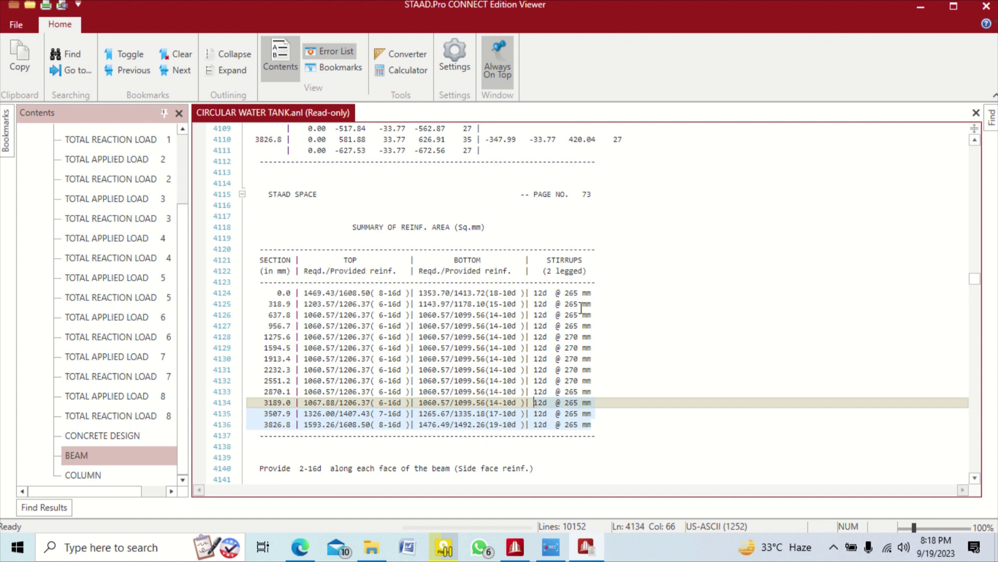
pyautogui.moveTo(592, 327); pyautogui.dragTo(538, 301)
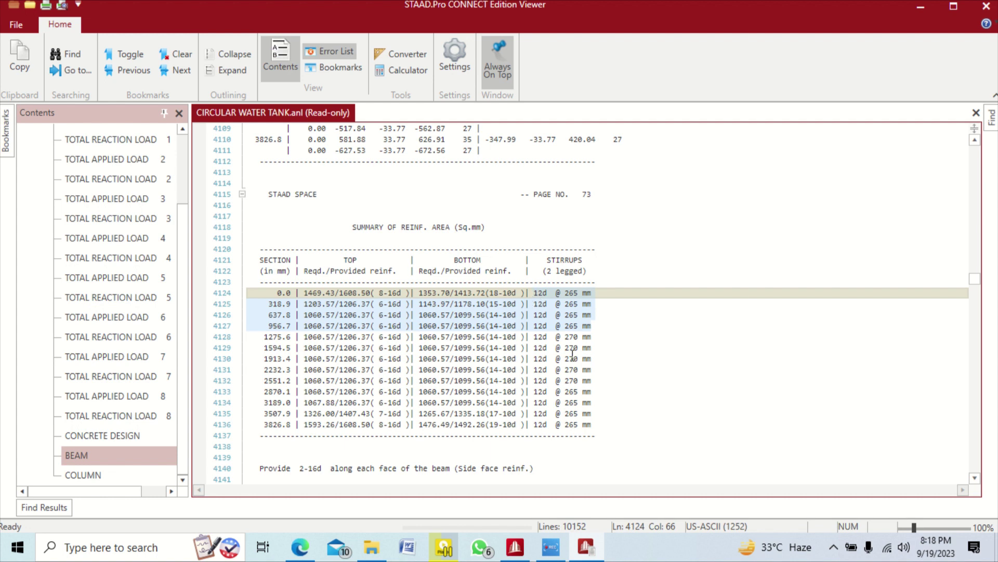
pyautogui.moveTo(598, 422); pyautogui.dragTo(539, 393)
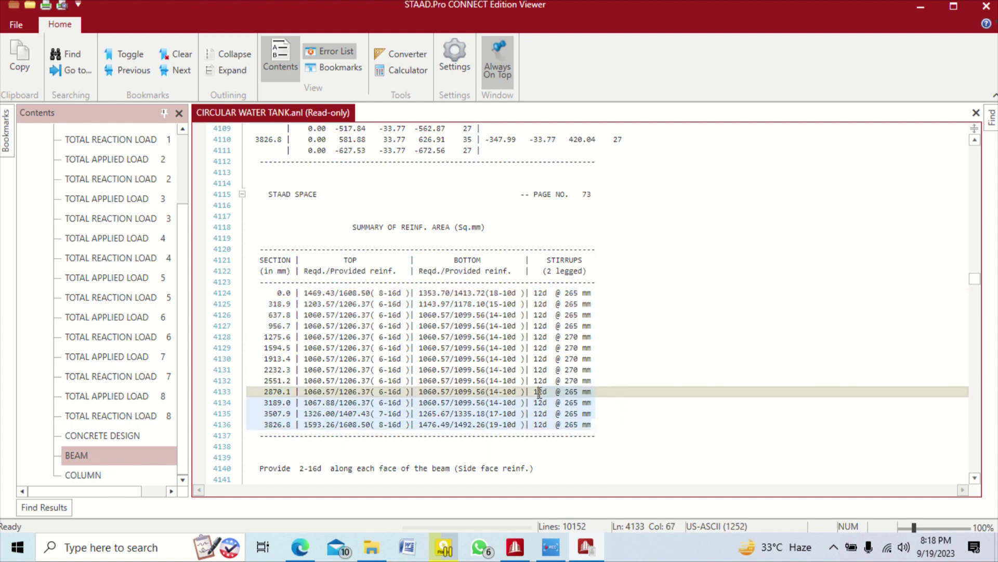
pyautogui.moveTo(599, 382); pyautogui.dragTo(561, 339)
pyautogui.click(560, 337)
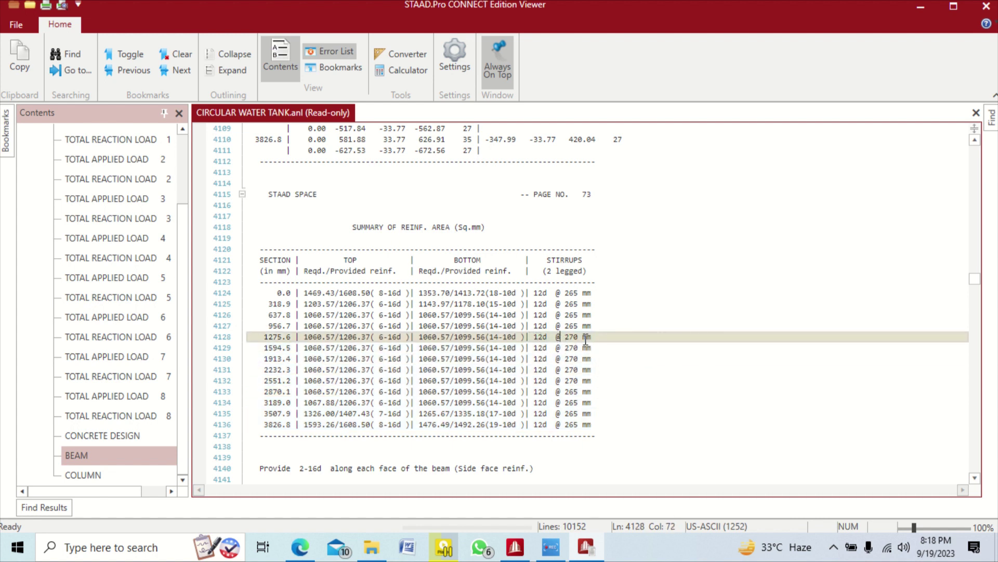
pyautogui.press('End')
# Look through the design results and reinforcement summaries of the beams following beam 9
pyautogui.scroll(-11, 532, 369)
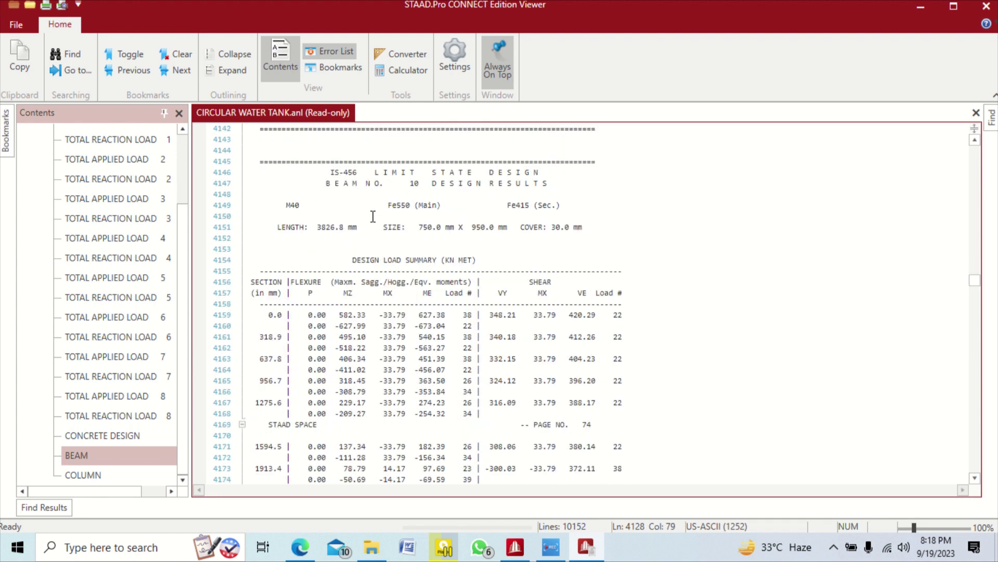
pyautogui.scroll(-20, 427, 276)
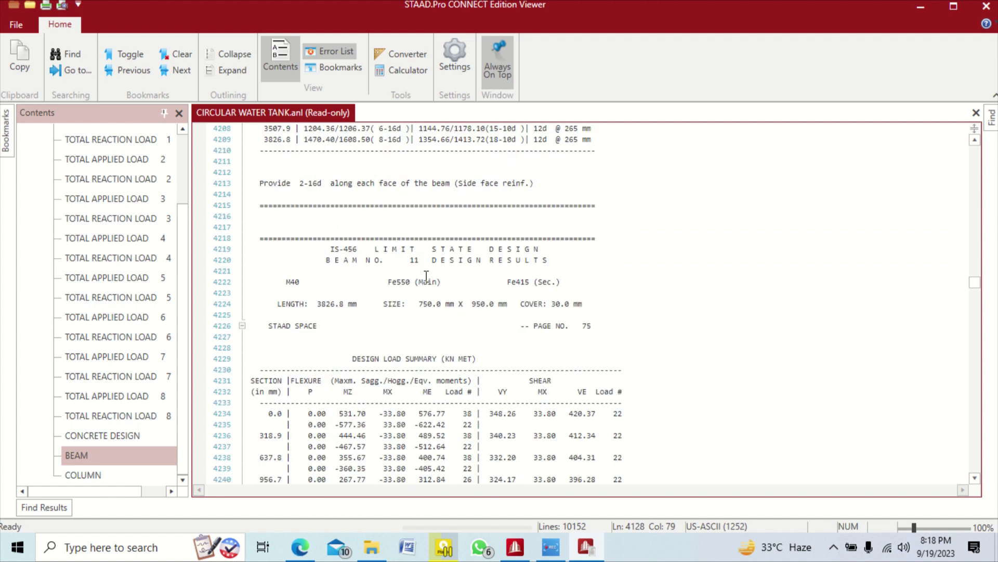
pyautogui.scroll(-10, 426, 275)
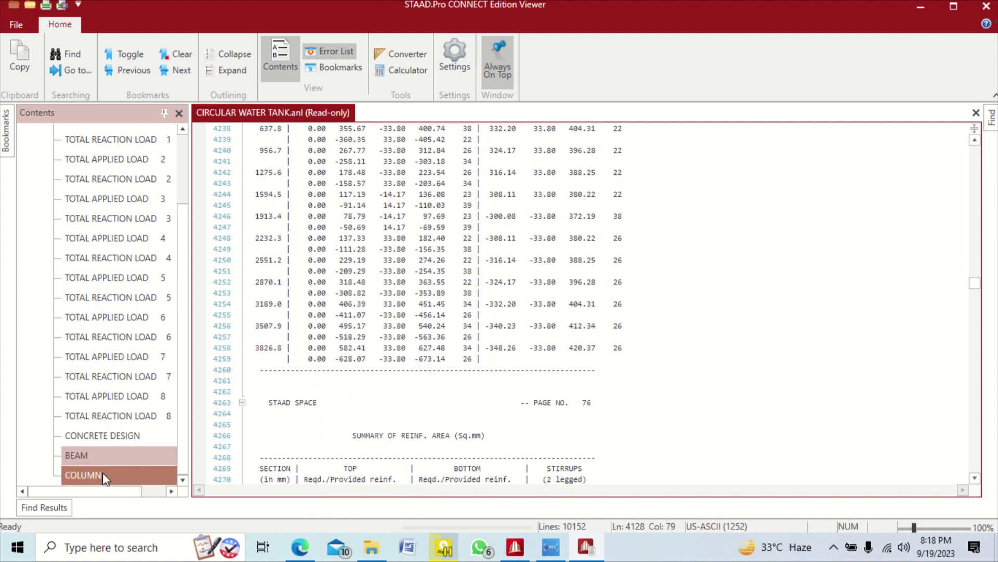
pyautogui.scroll(-9, 460, 284)
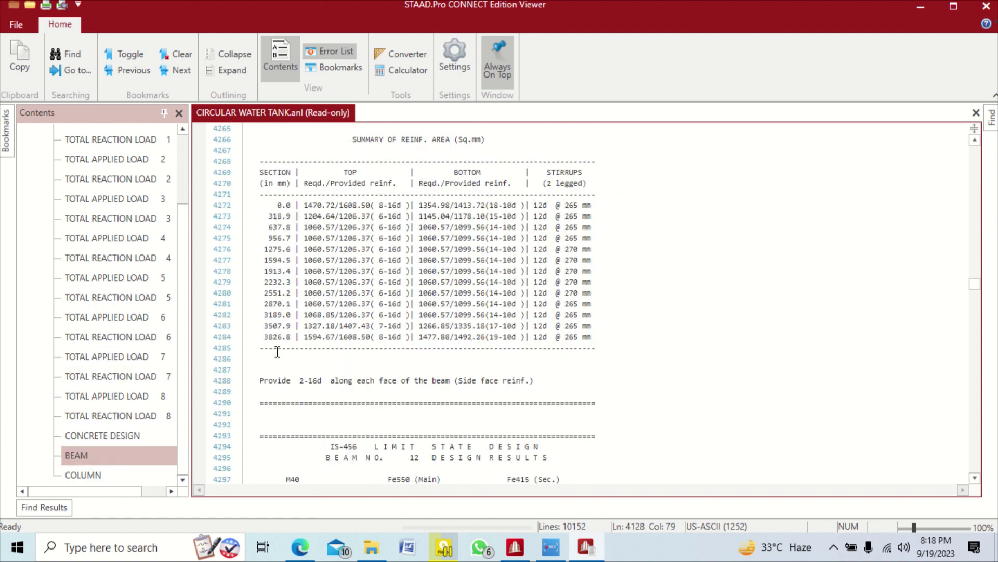
# Go to the IS 456-2000 column design results and examine the title of column 49's results
pyautogui.click(83, 475)
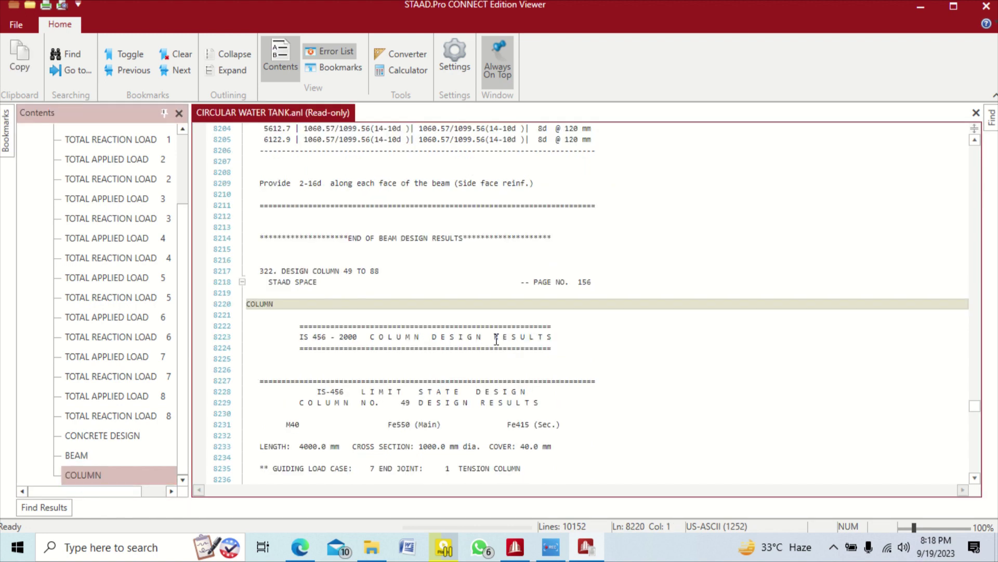
pyautogui.scroll(-3, 505, 333)
pyautogui.click(297, 208)
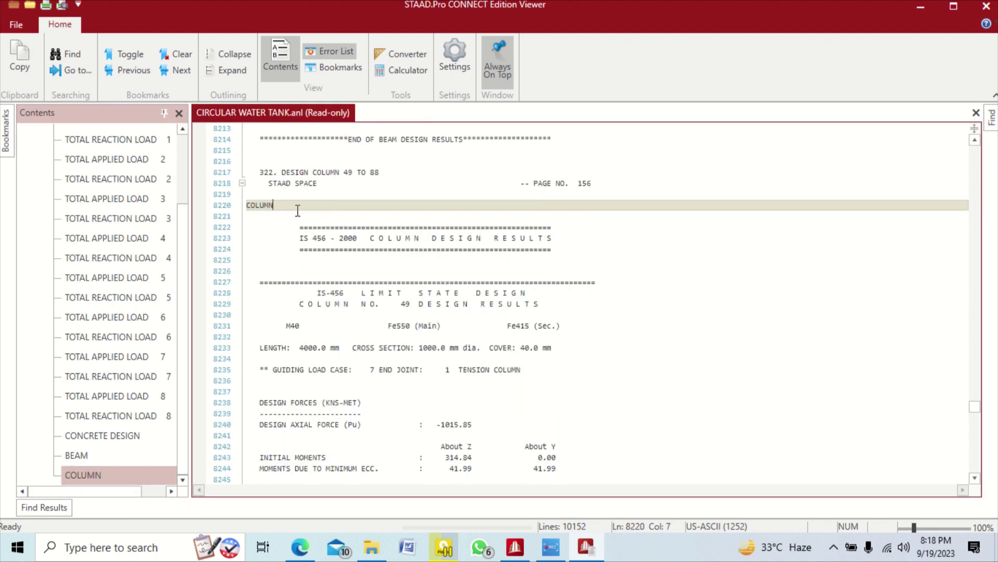
pyautogui.scroll(-2, 314, 288)
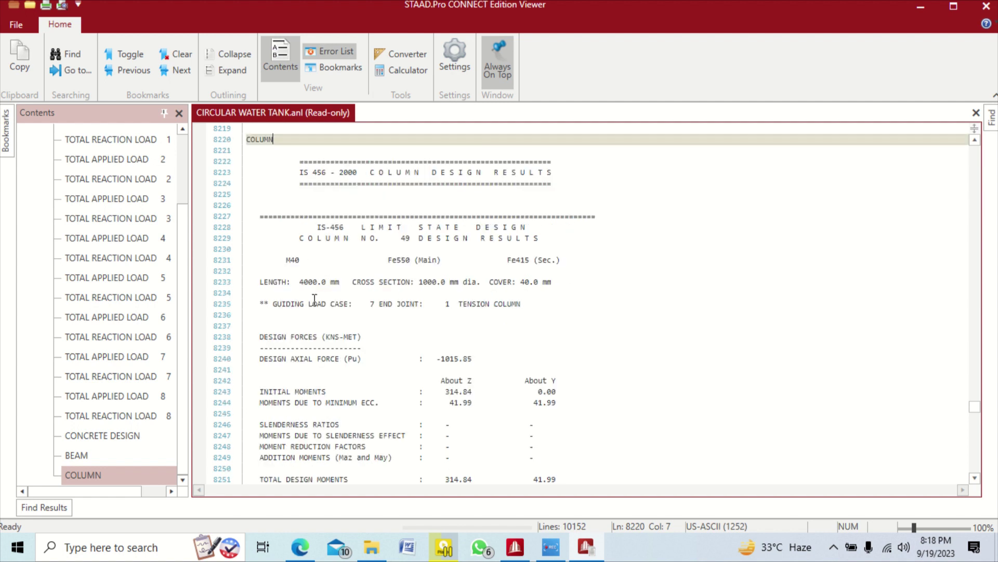
pyautogui.scroll(-1, 314, 291)
pyautogui.moveTo(300, 205); pyautogui.dragTo(435, 211)
pyautogui.click(427, 213)
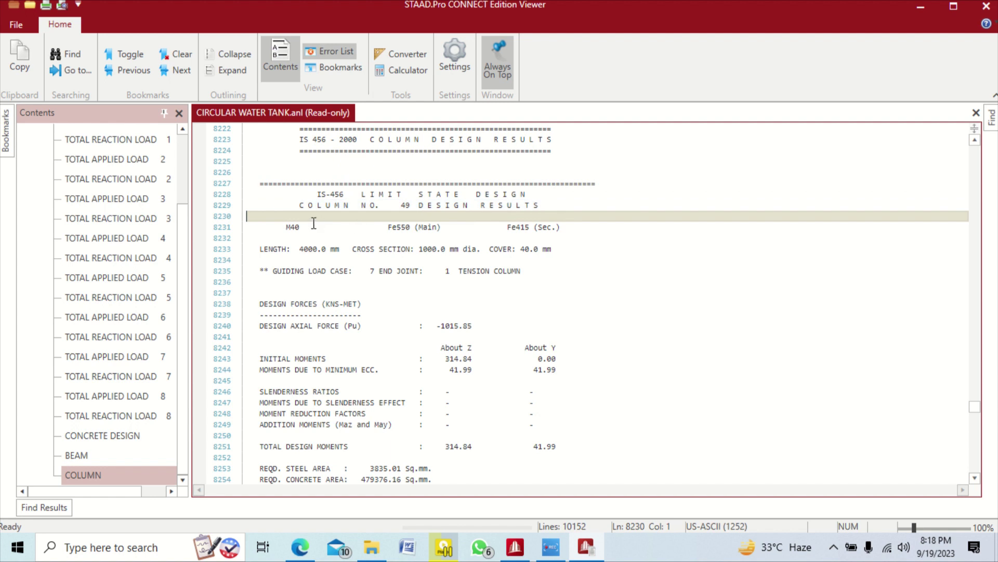
# Check column 49's concrete grade, main and secondary steel grades, length and cross section
pyautogui.click(300, 226)
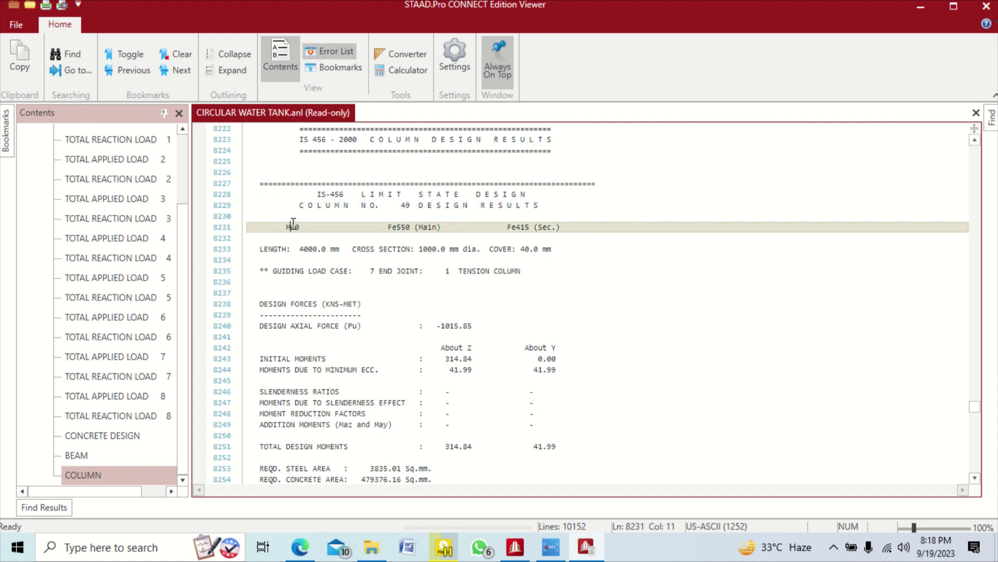
pyautogui.click(410, 227)
pyautogui.click(547, 227)
pyautogui.click(268, 243)
pyautogui.click(314, 249)
pyautogui.click(376, 248)
pyautogui.click(457, 249)
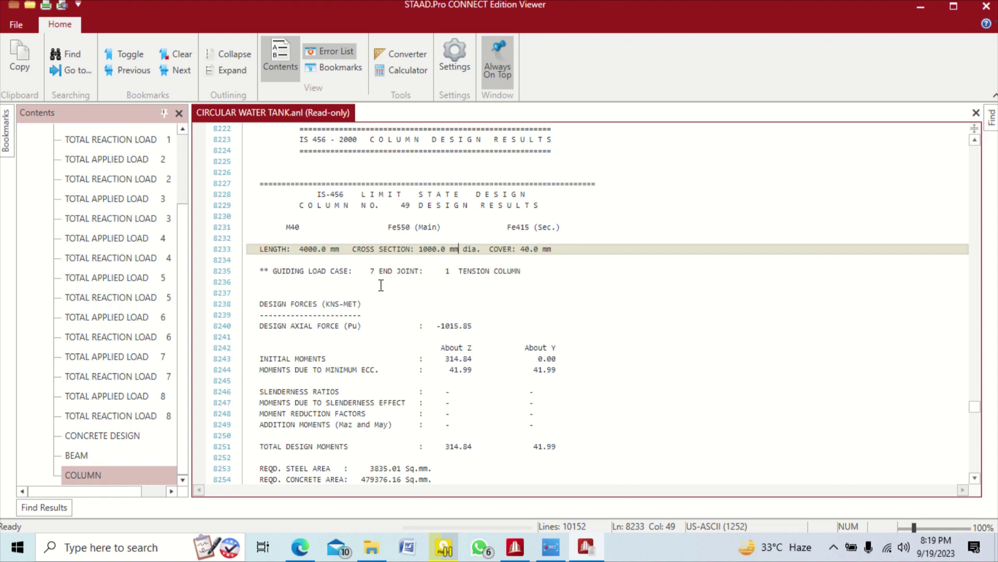
# Examine column 49's design forces, including the design axial force and moments about Z and Y
pyautogui.scroll(-2, 370, 293)
pyautogui.scroll(-1, 371, 291)
pyautogui.scroll(-2, 322, 239)
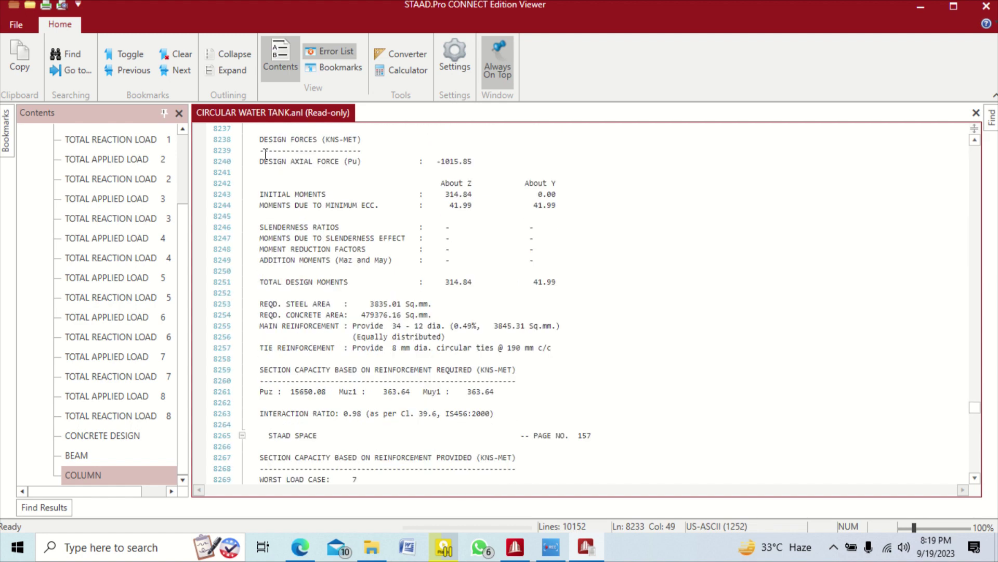
pyautogui.click(308, 151)
pyautogui.click(317, 173)
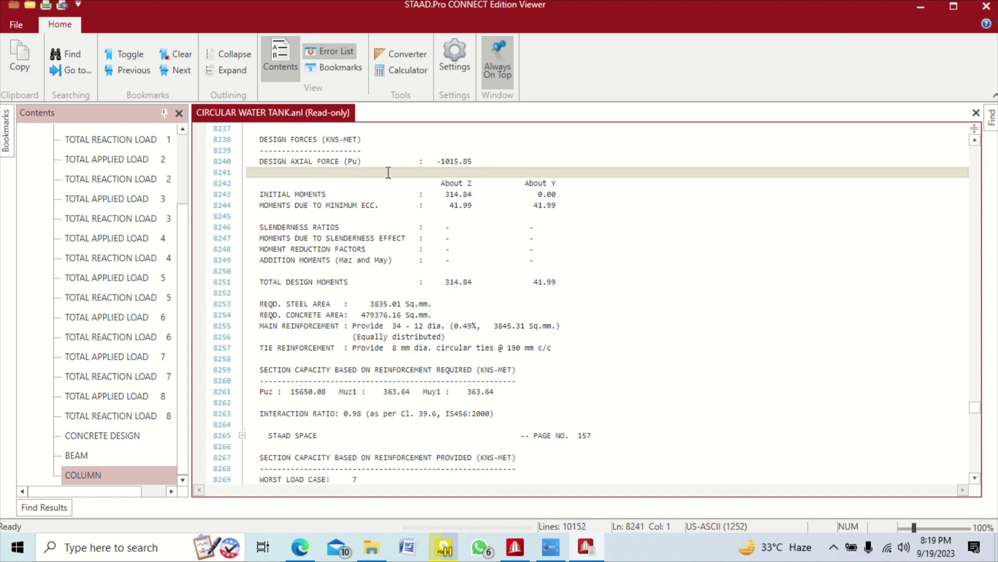
# Check the required steel area and required concrete area for column 49
pyautogui.scroll(-1, 397, 208)
pyautogui.scroll(-2, 341, 198)
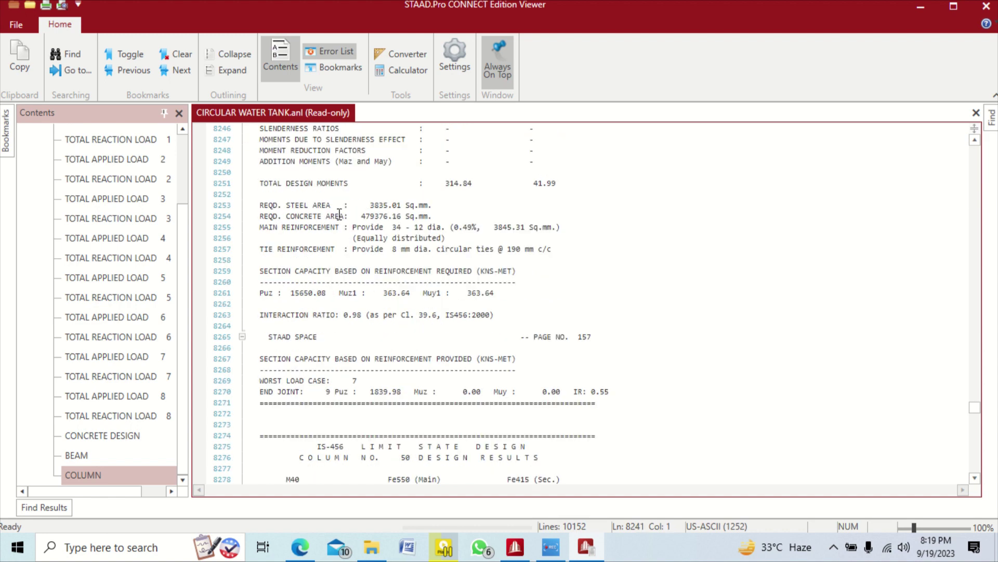
pyautogui.click(258, 207)
pyautogui.click(362, 204)
pyautogui.click(433, 204)
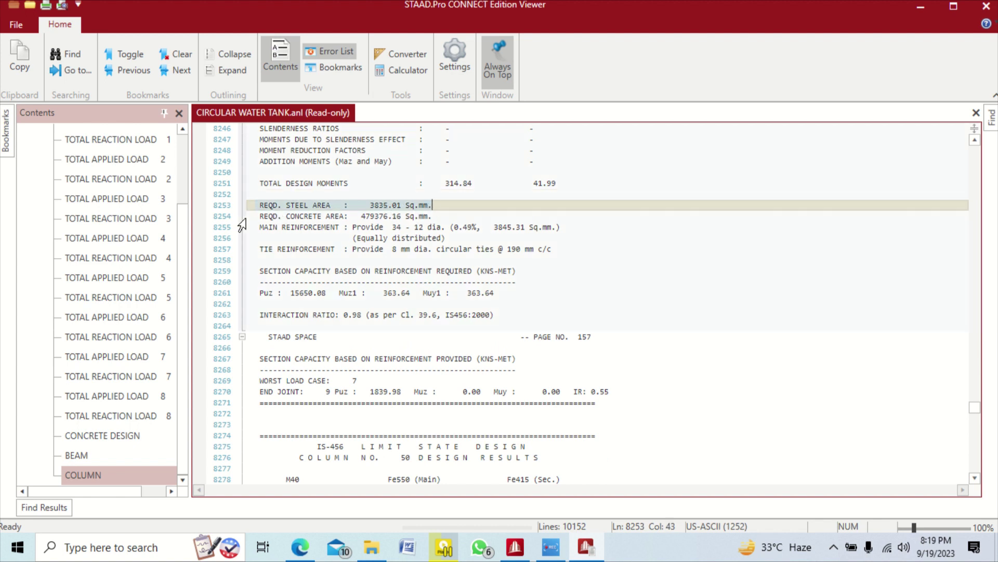
pyautogui.click(357, 215)
pyautogui.click(336, 205)
pyautogui.click(419, 216)
pyautogui.click(398, 216)
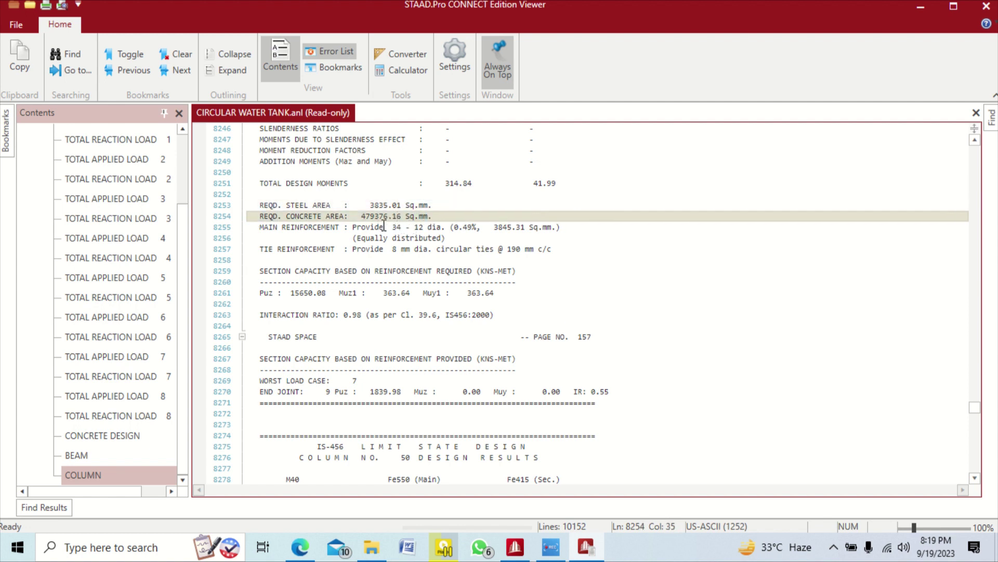
# Check the main bars and the circular tie reinforcement to provide for column 49
pyautogui.moveTo(391, 227); pyautogui.dragTo(442, 228)
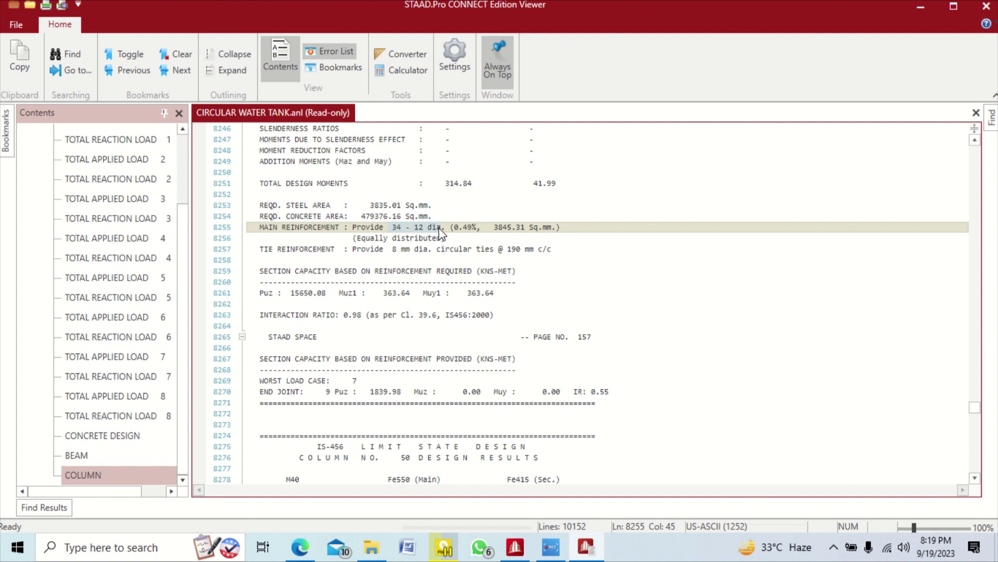
pyautogui.click(470, 227)
pyautogui.click(261, 254)
pyautogui.click(258, 255)
pyautogui.click(256, 254)
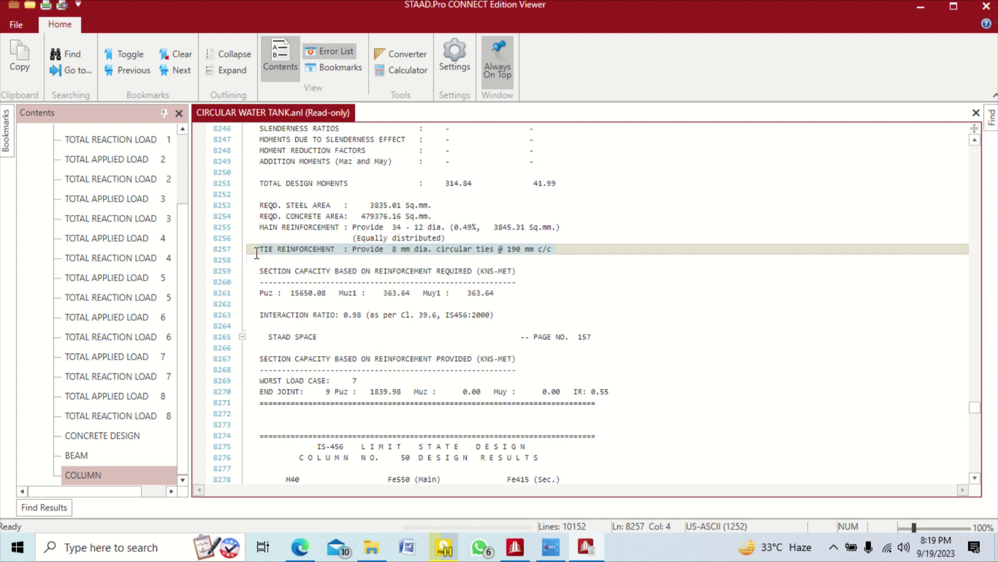
pyautogui.click(402, 259)
pyautogui.click(401, 249)
# Look through column 49's section capacity and the design results of columns 50 and 51
pyautogui.scroll(-1, 467, 328)
pyautogui.scroll(-2, 464, 328)
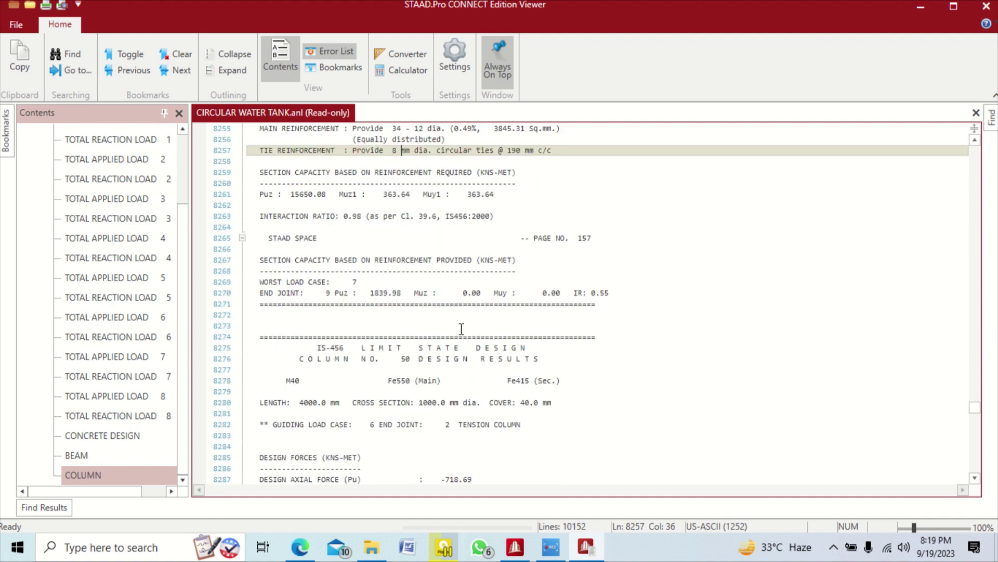
pyautogui.scroll(-3, 452, 330)
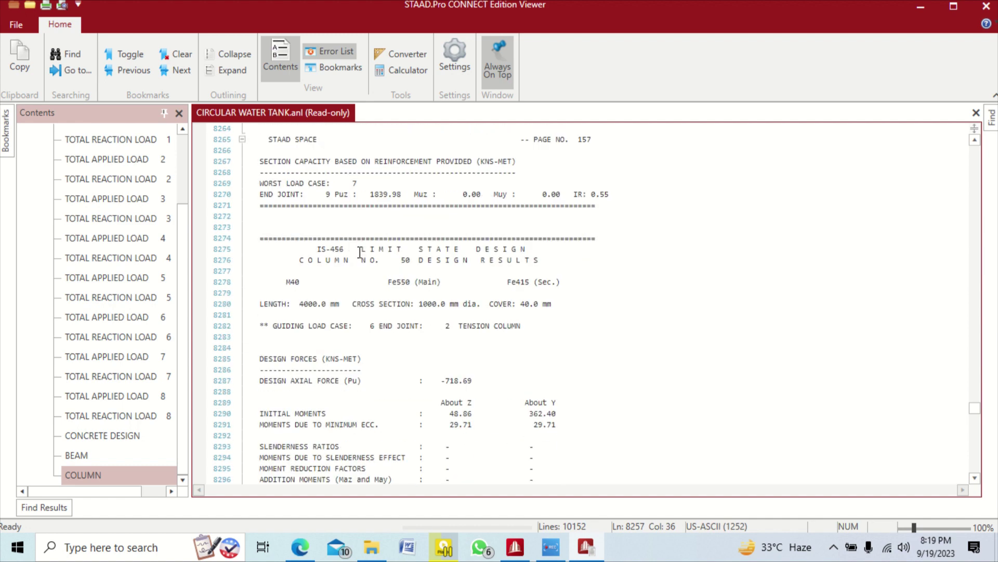
pyautogui.scroll(-2, 360, 255)
pyautogui.scroll(-13, 354, 255)
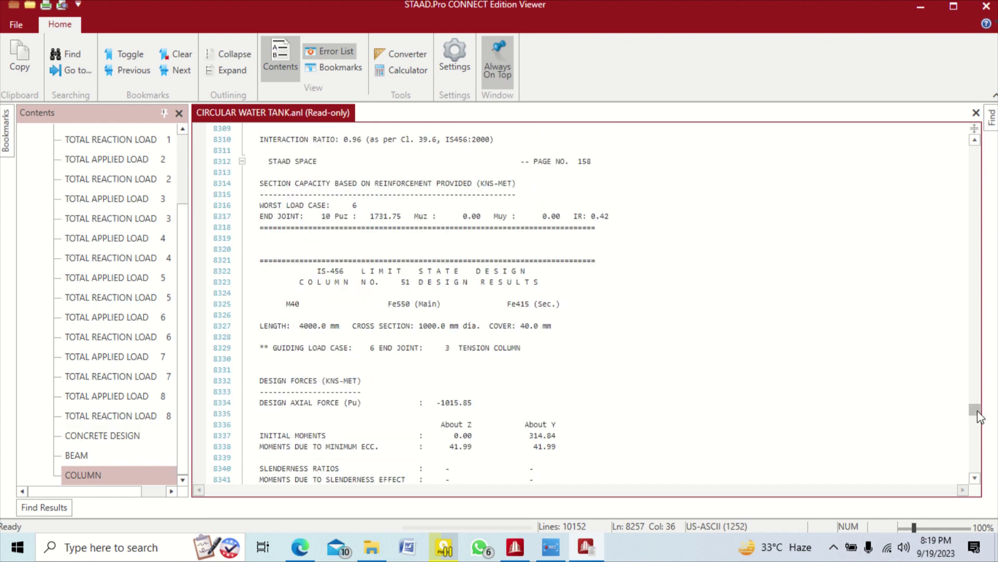
# Go to the concrete take-off at the end of the output and check the total volume of concrete
pyautogui.moveTo(975, 411); pyautogui.dragTo(975, 471)
pyautogui.scroll(10, 457, 310)
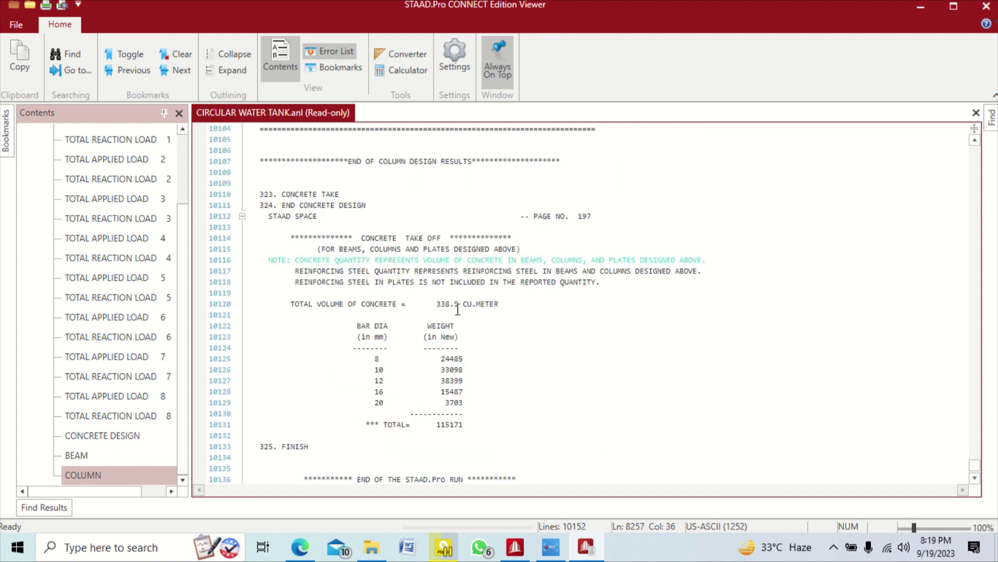
pyautogui.scroll(1, 457, 310)
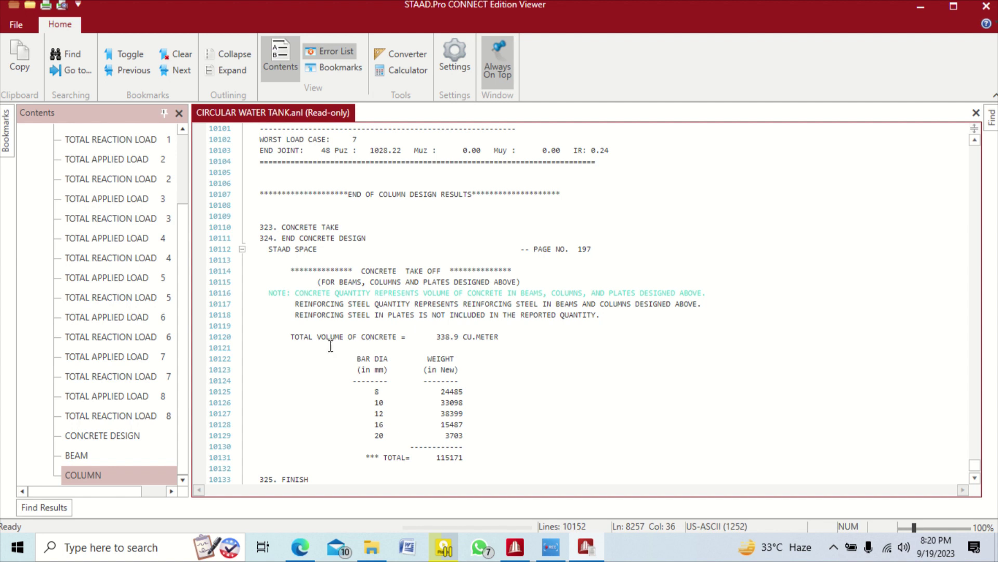
pyautogui.click(288, 337)
pyautogui.click(381, 337)
pyautogui.moveTo(381, 337); pyautogui.dragTo(504, 339)
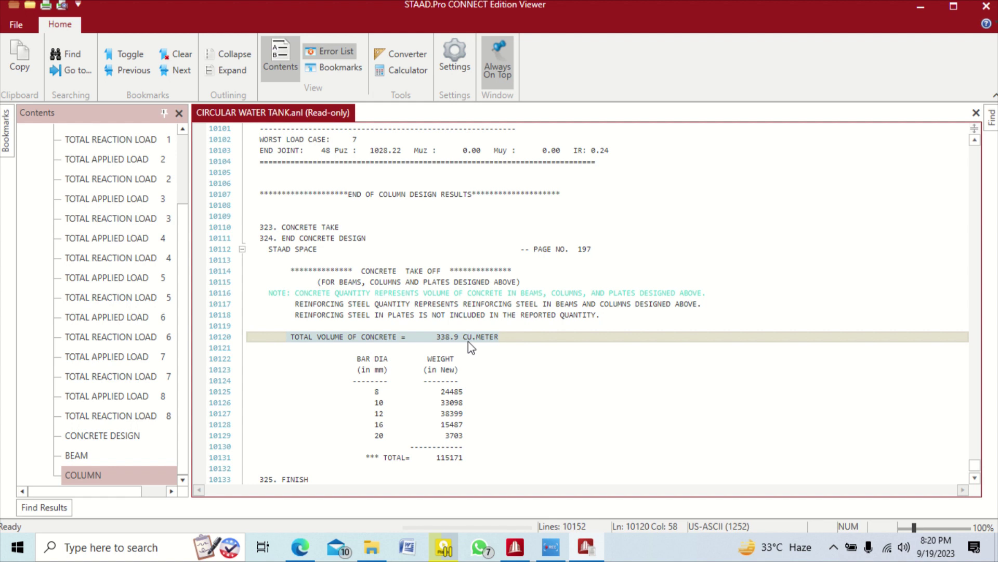
# Examine the take-off's reinforcing steel weight for each bar diameter
pyautogui.click(382, 391)
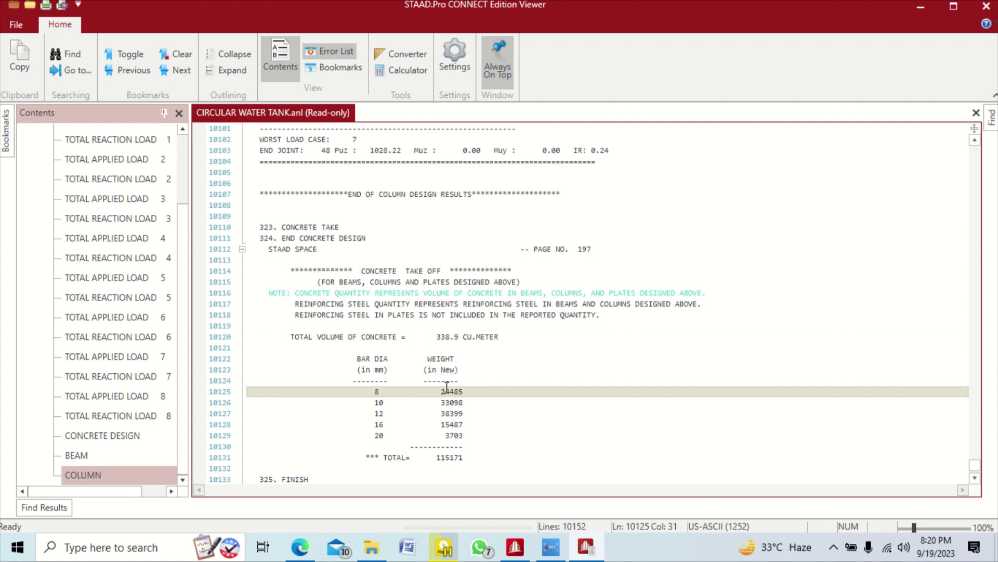
pyautogui.click(380, 413)
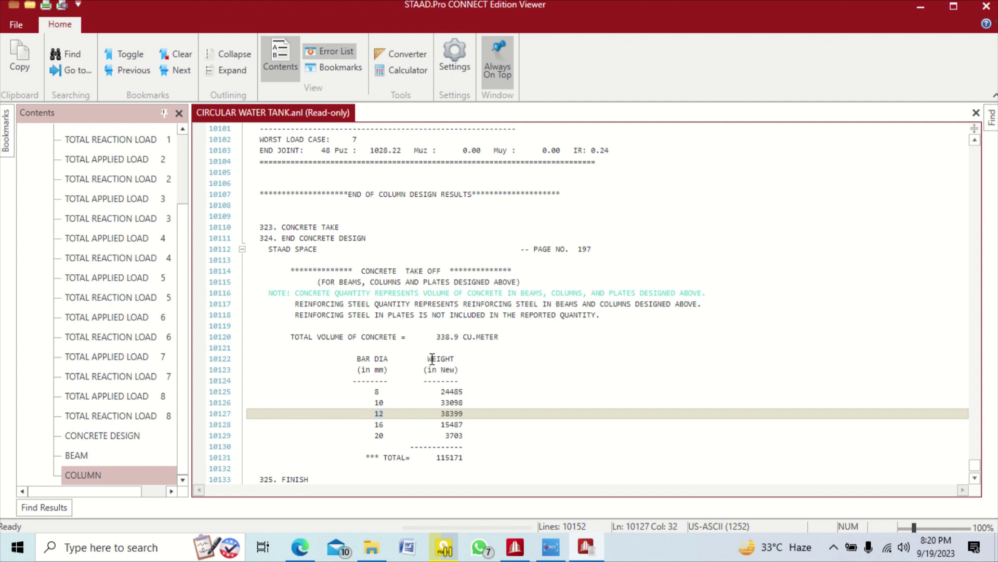
pyautogui.click(383, 402)
pyautogui.click(432, 402)
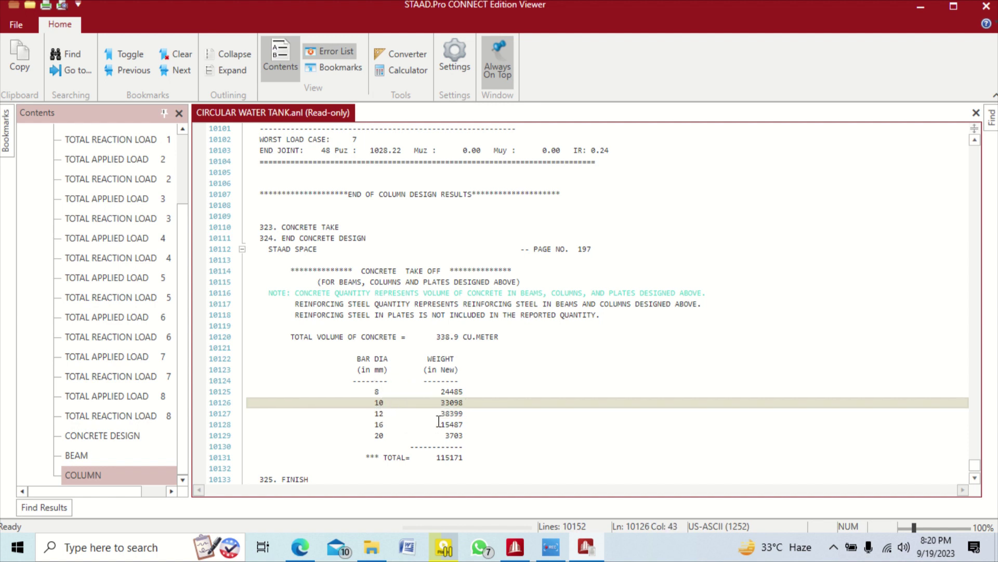
# Read the rest of the take-off through to the end of the analysis output and close the output file
pyautogui.scroll(-2, 387, 473)
pyautogui.moveTo(383, 391); pyautogui.dragTo(474, 401)
pyautogui.click(474, 401)
pyautogui.scroll(-8, 453, 431)
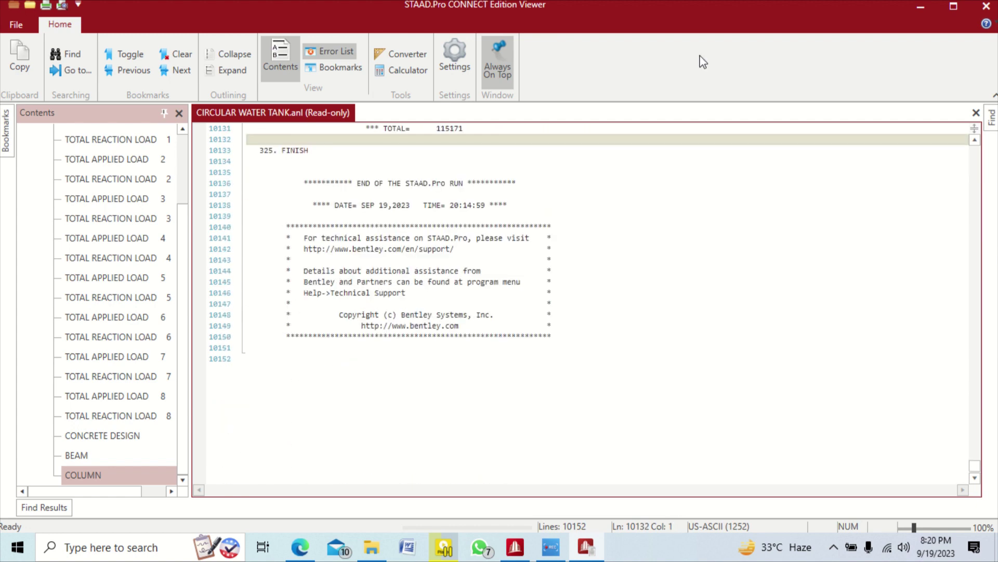
pyautogui.click(986, 5)
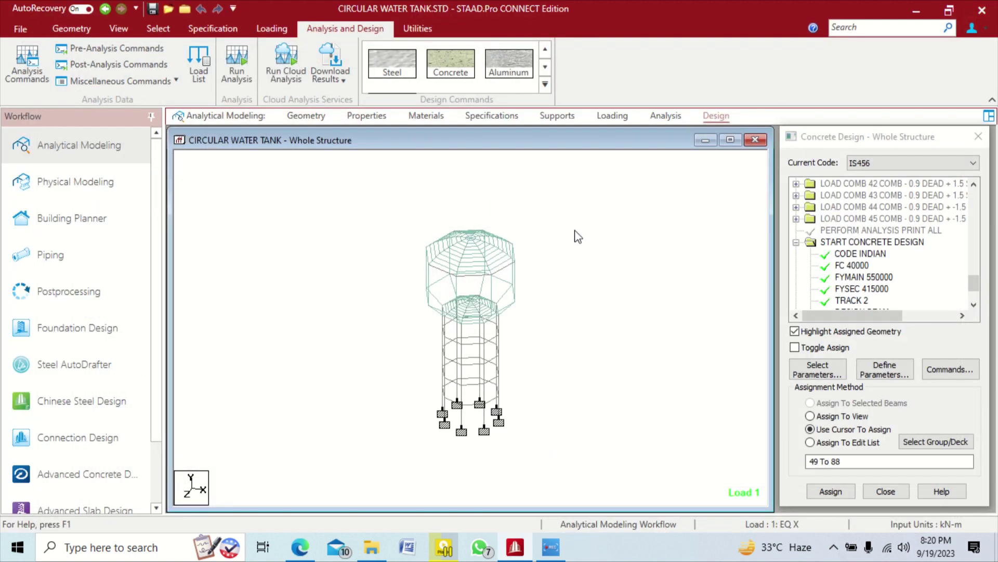
pyautogui.moveTo(365, 182); pyautogui.dragTo(599, 507)
pyautogui.doubleClick(487, 333)
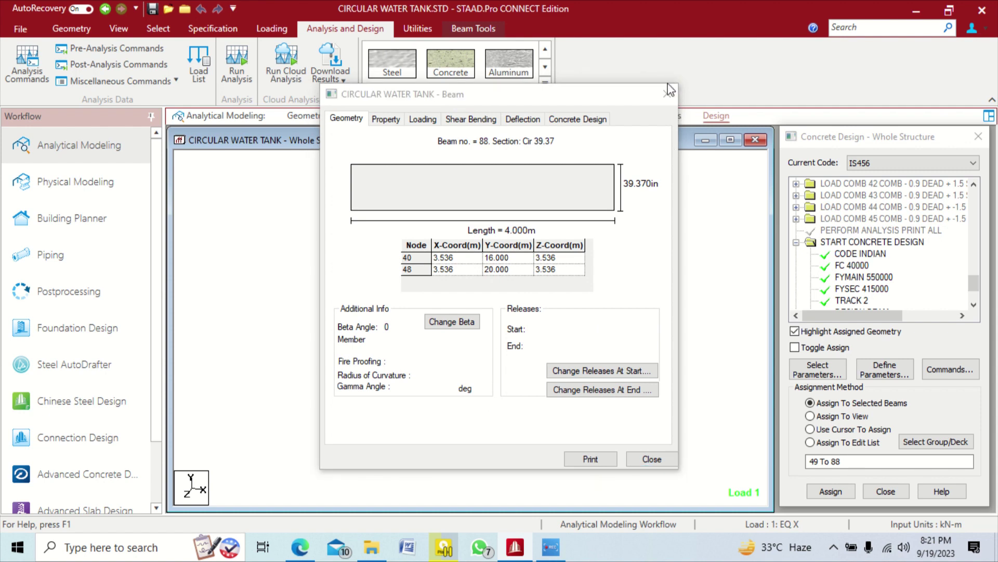
pyautogui.click(667, 94)
# Open the member details of ring beam 27 and place the window clear of the highlighted beam
pyautogui.scroll(5, 492, 346)
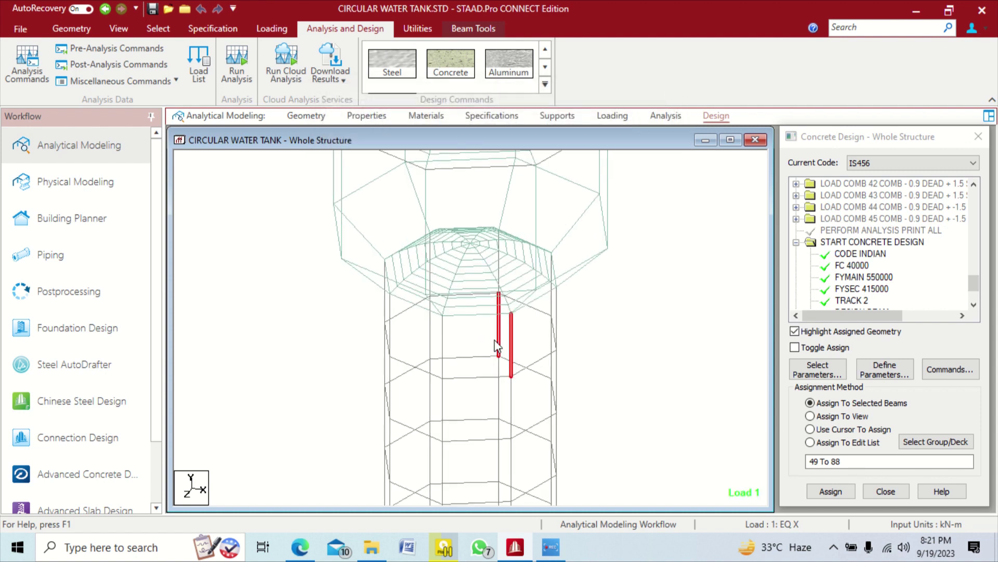
pyautogui.click(462, 357)
pyautogui.doubleClick(461, 358)
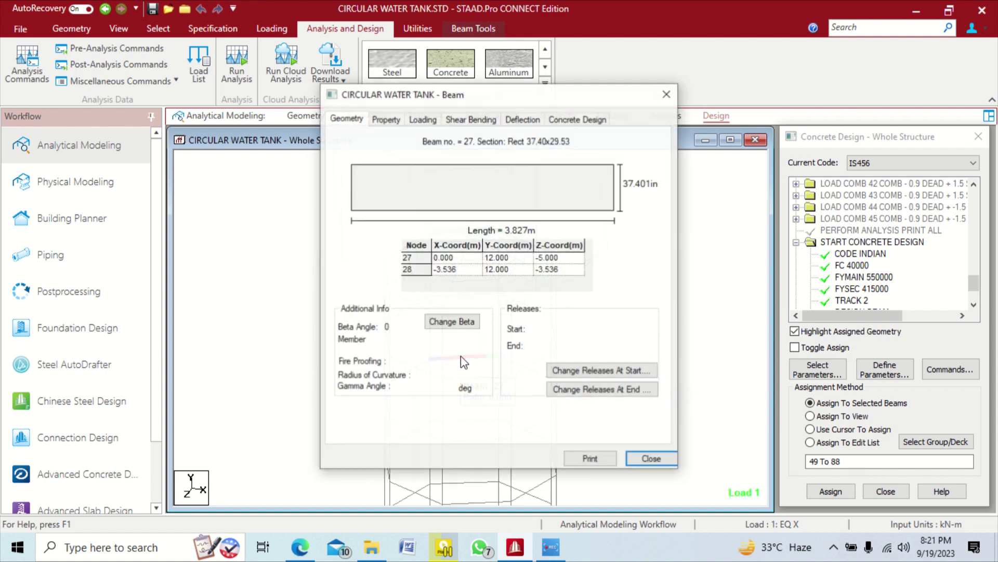
pyautogui.moveTo(484, 104); pyautogui.dragTo(722, 105)
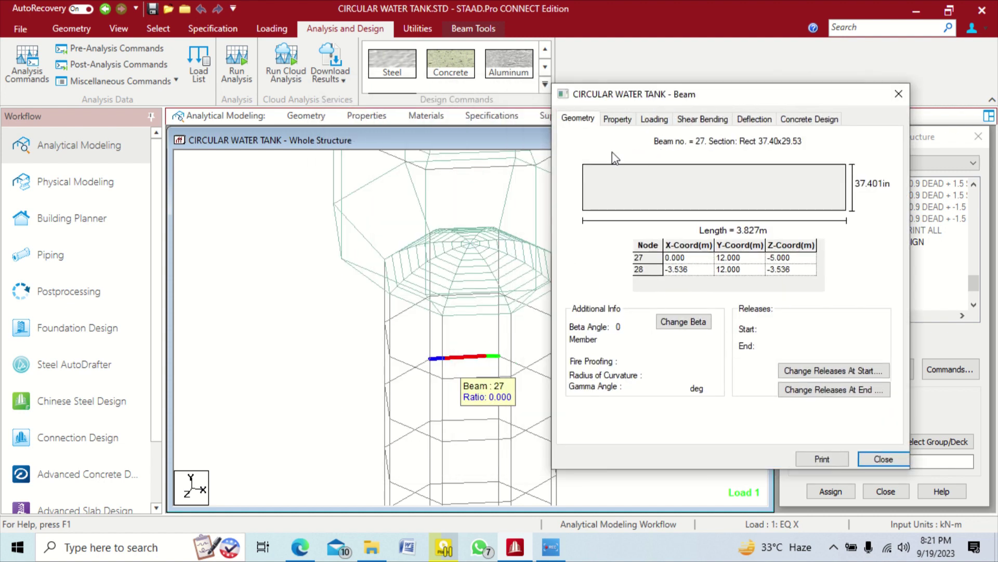
# Look through beam 27's property, loading, shear bending and deflection data, examine its IS456 concrete design, and close the details
pyautogui.click(606, 119)
pyautogui.click(653, 120)
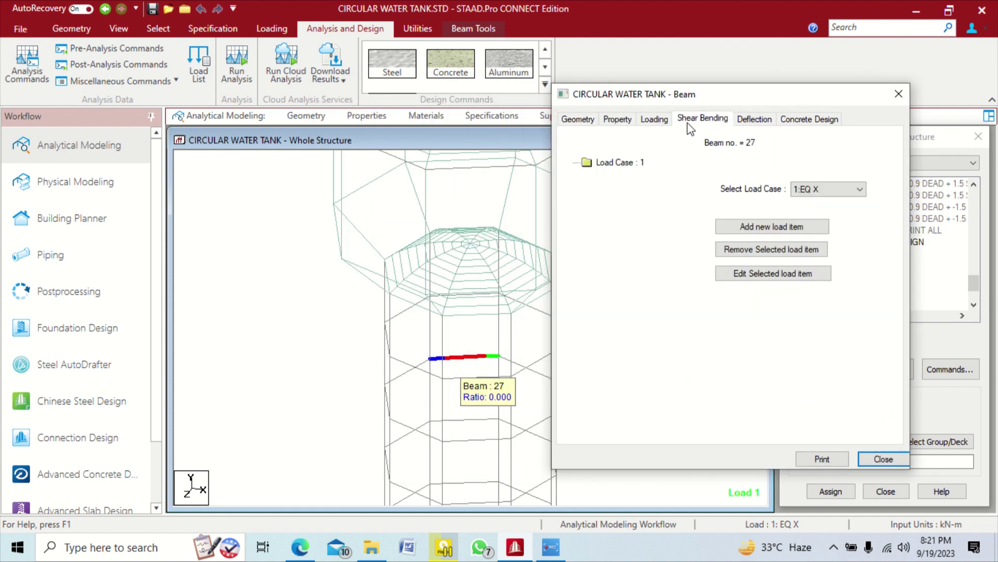
pyautogui.click(720, 118)
pyautogui.click(760, 121)
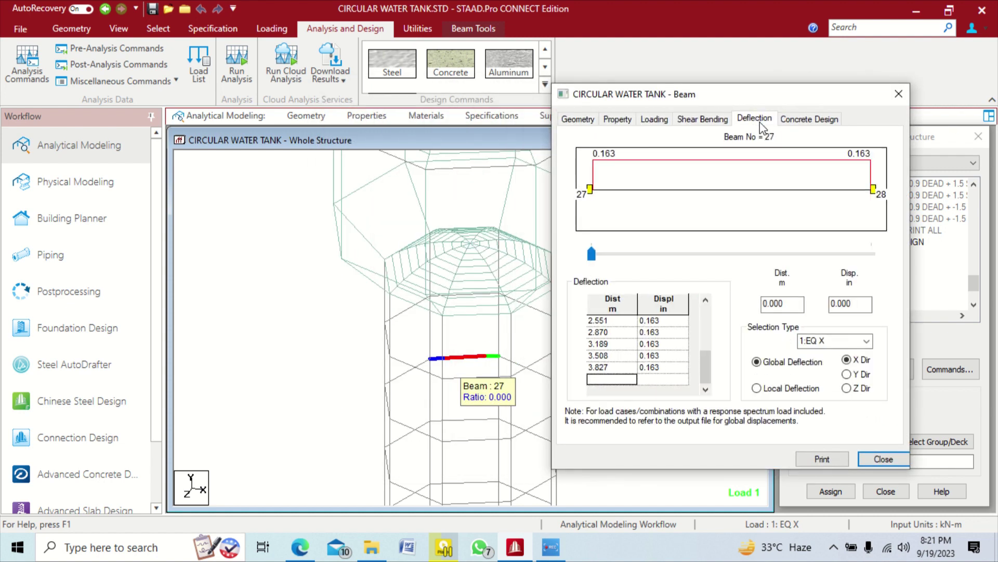
pyautogui.click(823, 122)
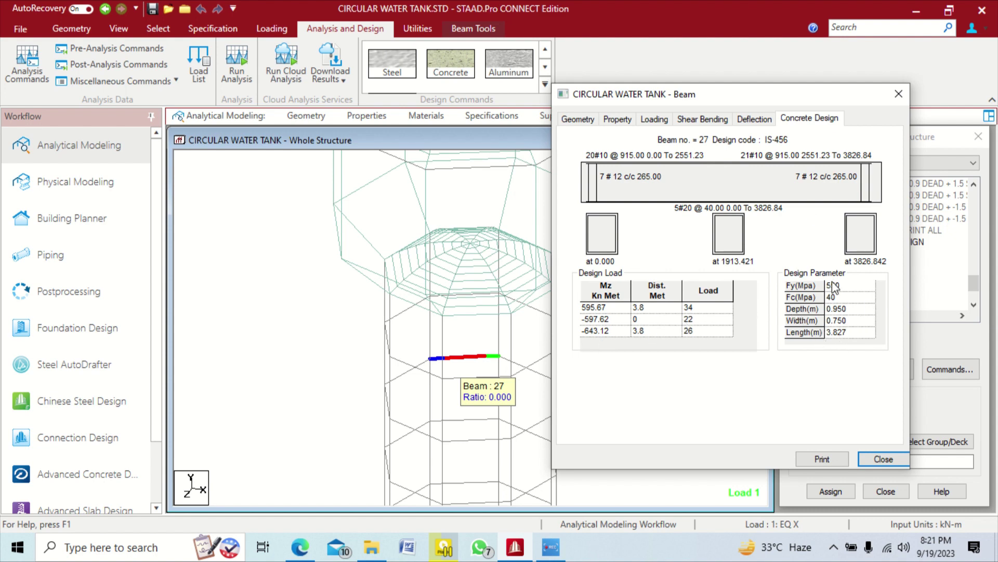
pyautogui.click(878, 459)
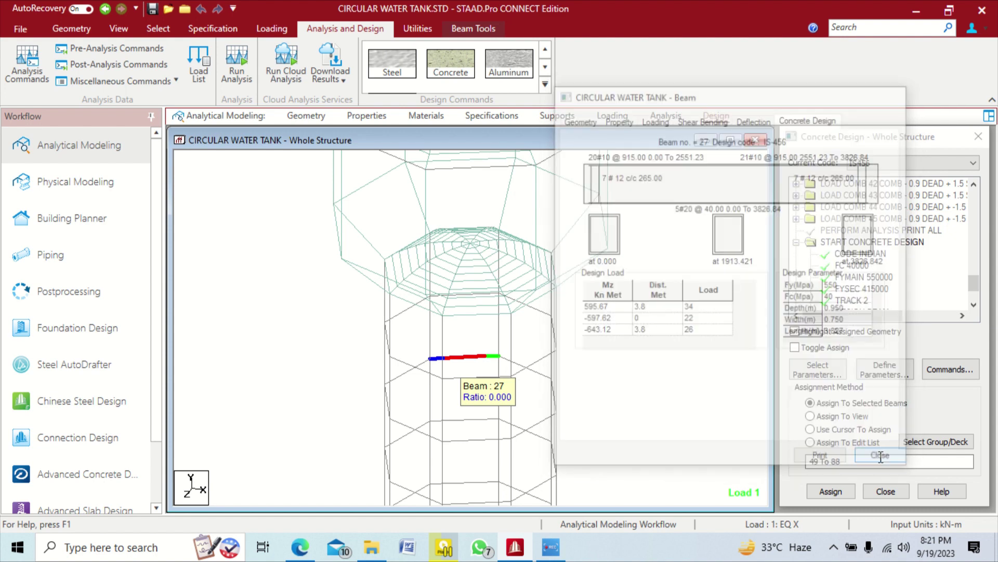
# Open column 88's member details, look through its shear bending, deflection and concrete design results, and close them
pyautogui.click(512, 347)
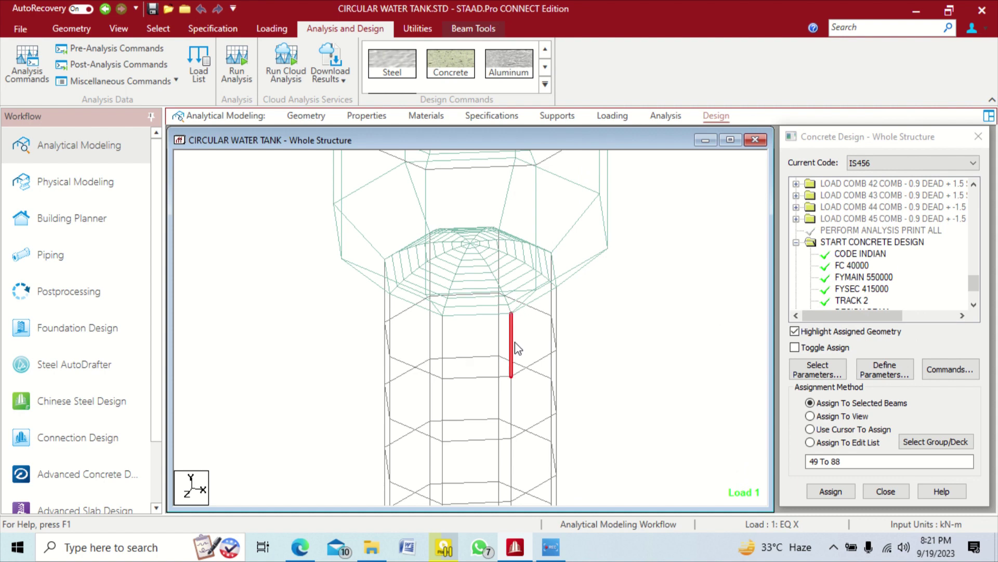
pyautogui.doubleClick(515, 343)
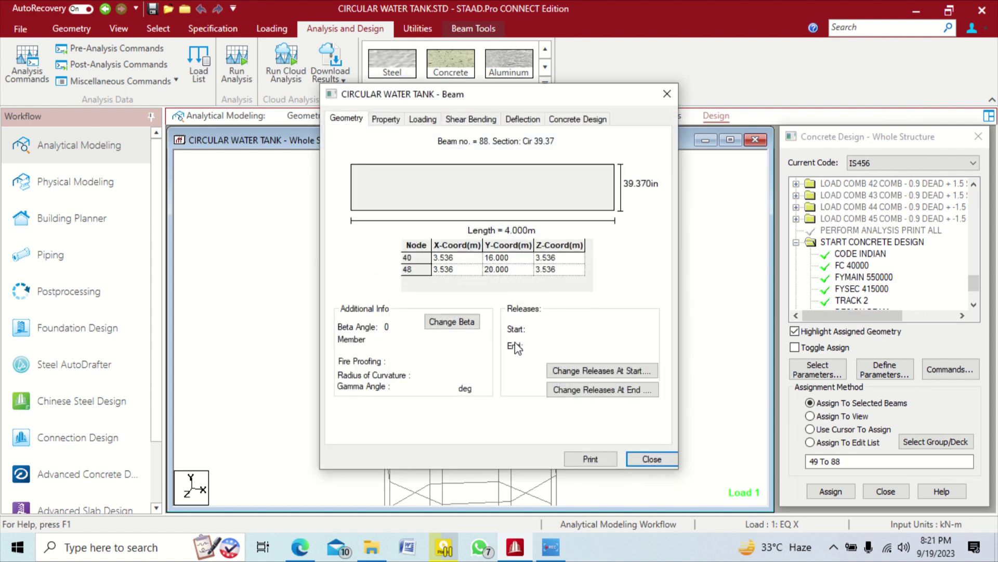
pyautogui.click(484, 119)
pyautogui.click(567, 119)
pyautogui.click(525, 119)
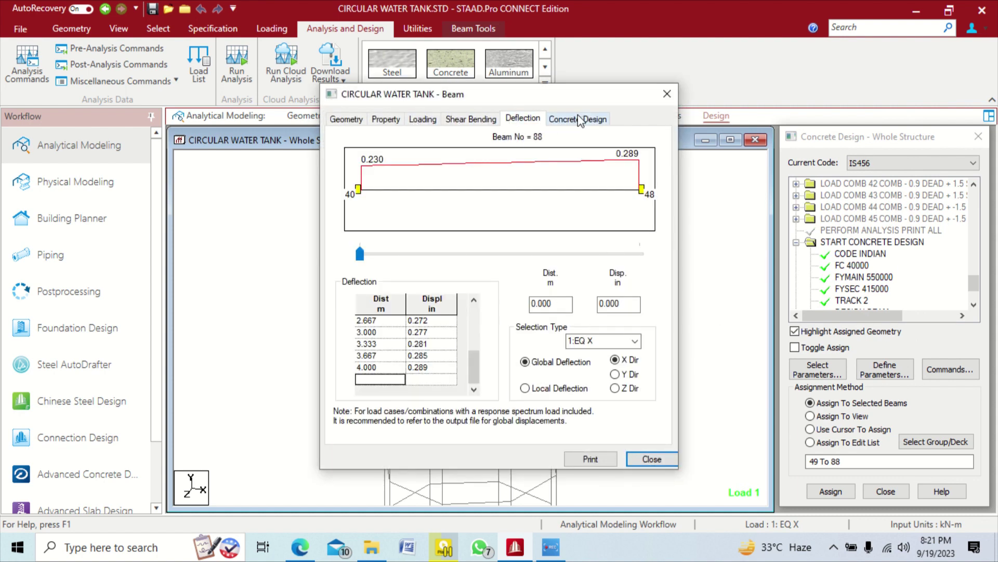
pyautogui.click(580, 119)
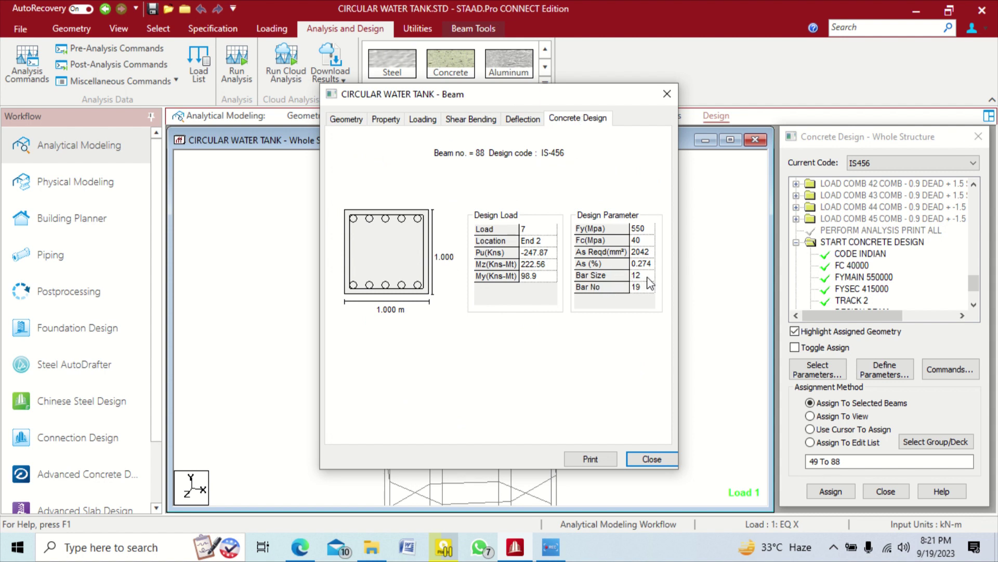
pyautogui.click(650, 457)
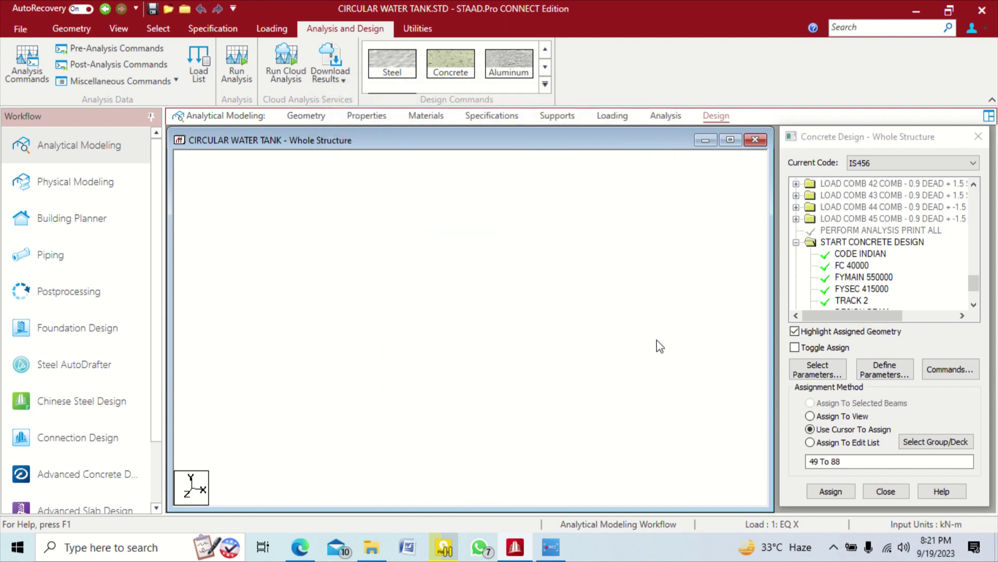
# Look through the tank's IS456 concrete design commands down to the end of the list
pyautogui.scroll(-2, 911, 254)
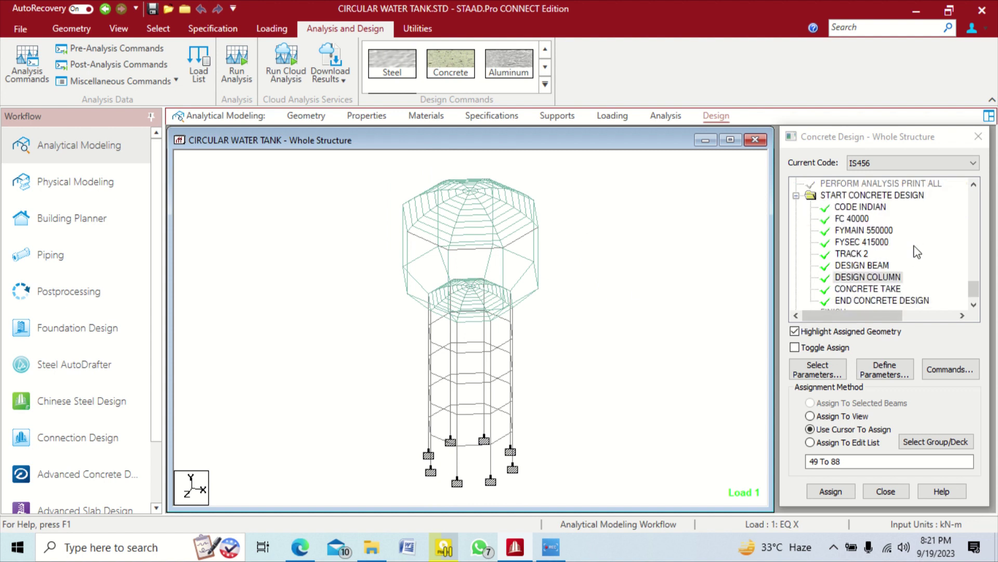
pyautogui.click(835, 266)
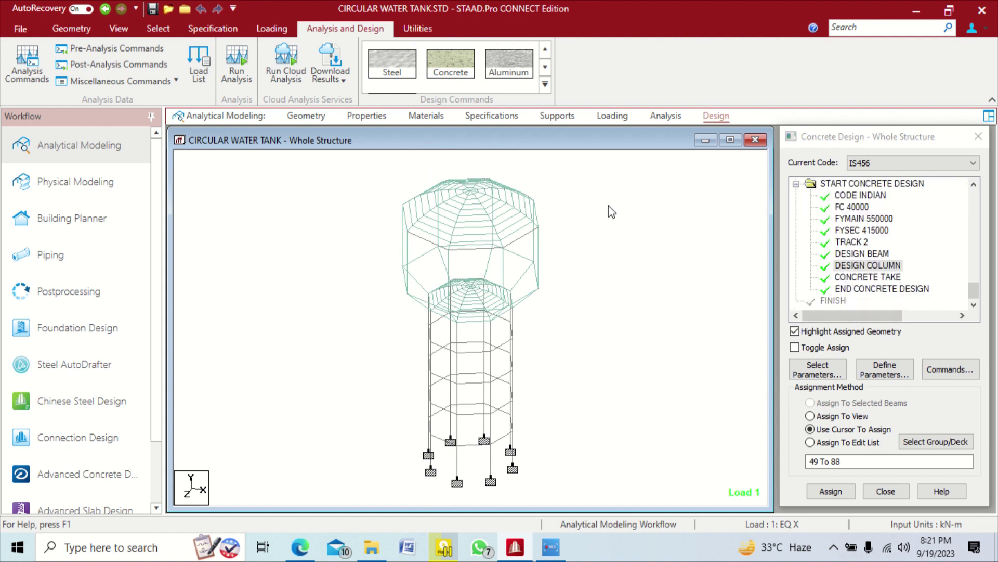